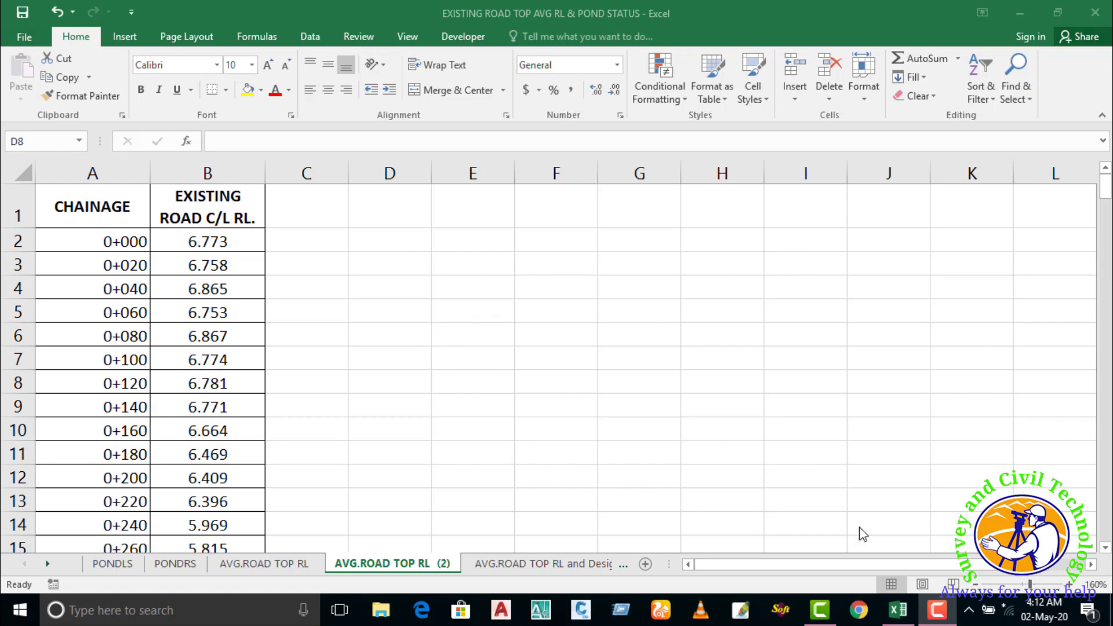
- Examine the first chainages and their existing road centreline RLs, including the spacing between stations
{"action": "left_click", "coordinate": [91, 241]}
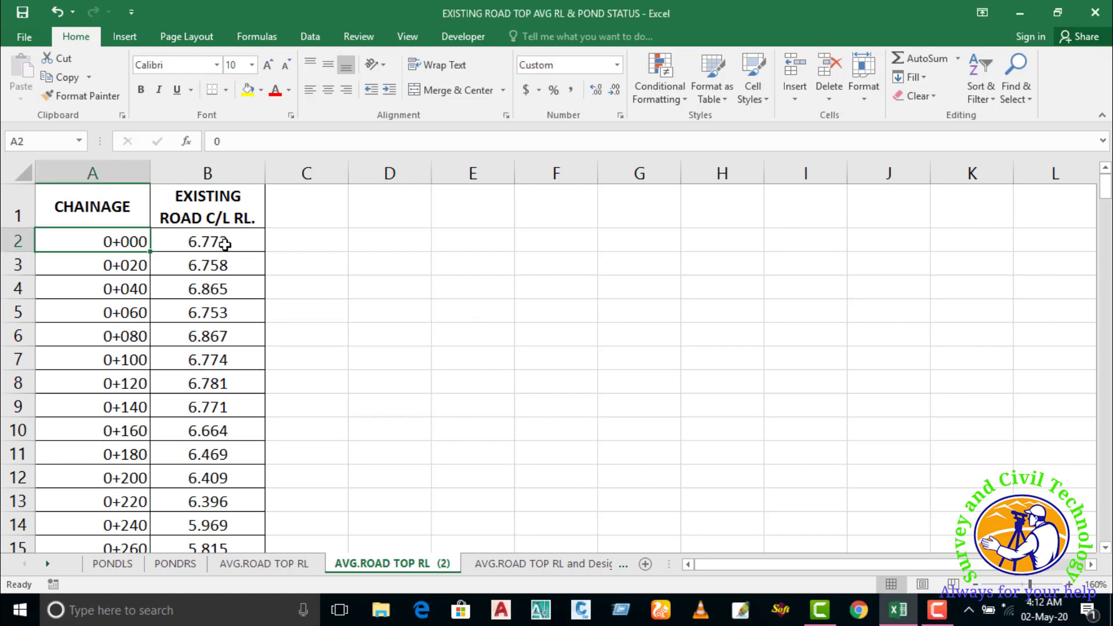
{"action": "left_click", "coordinate": [224, 241]}
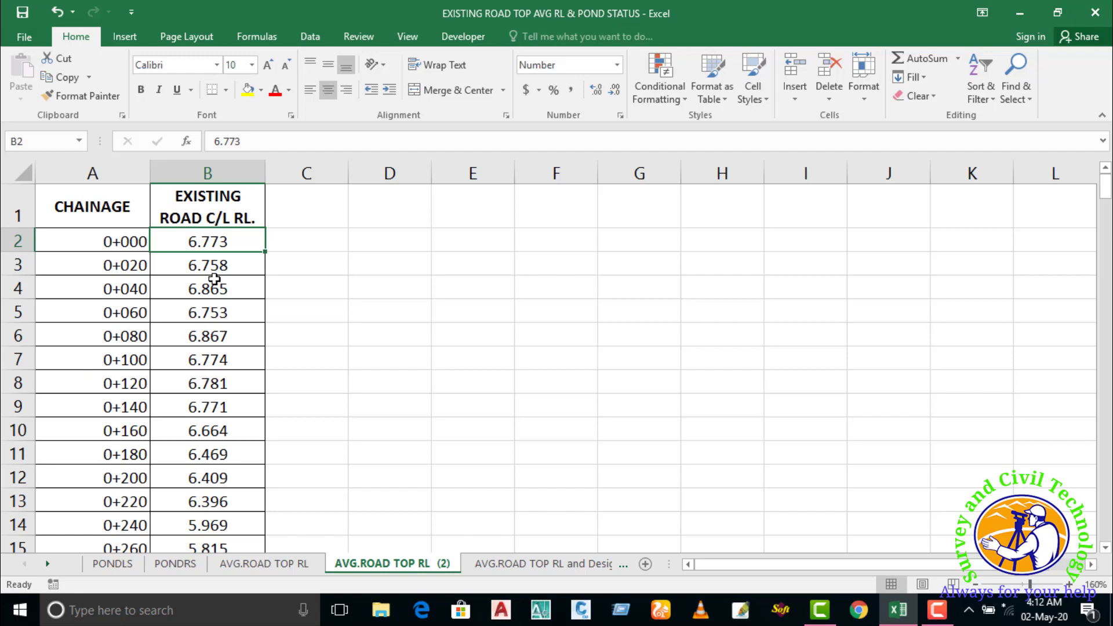
{"action": "left_click", "coordinate": [114, 244]}
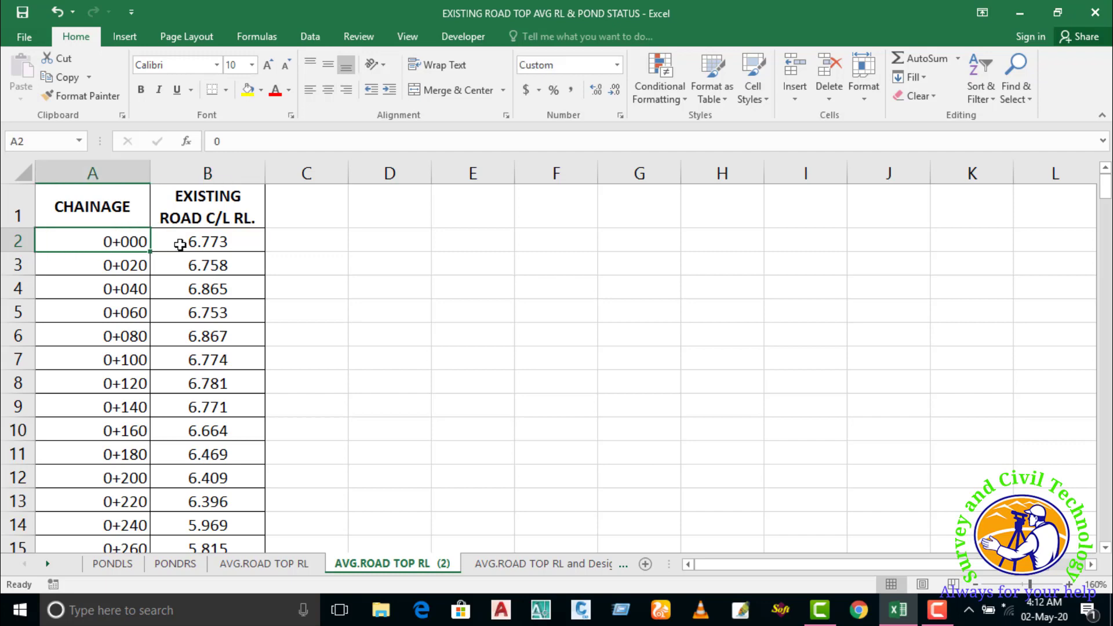
{"action": "left_click", "coordinate": [156, 244]}
{"action": "left_click", "coordinate": [114, 266]}
{"action": "left_click", "coordinate": [175, 272]}
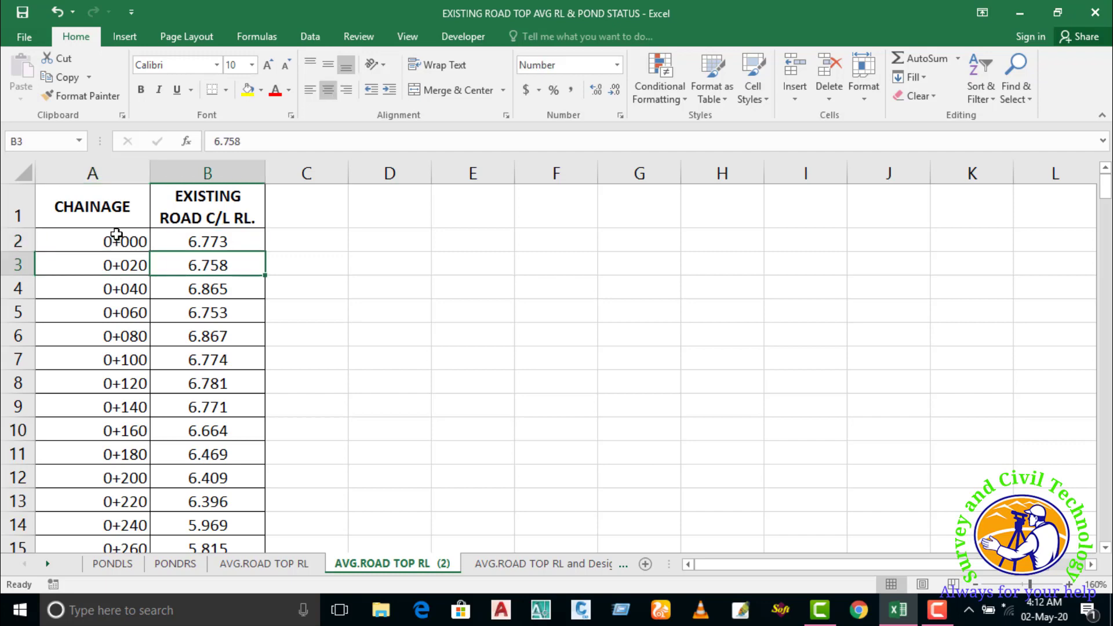
{"action": "left_click", "coordinate": [118, 239]}
{"action": "left_click", "coordinate": [121, 267]}
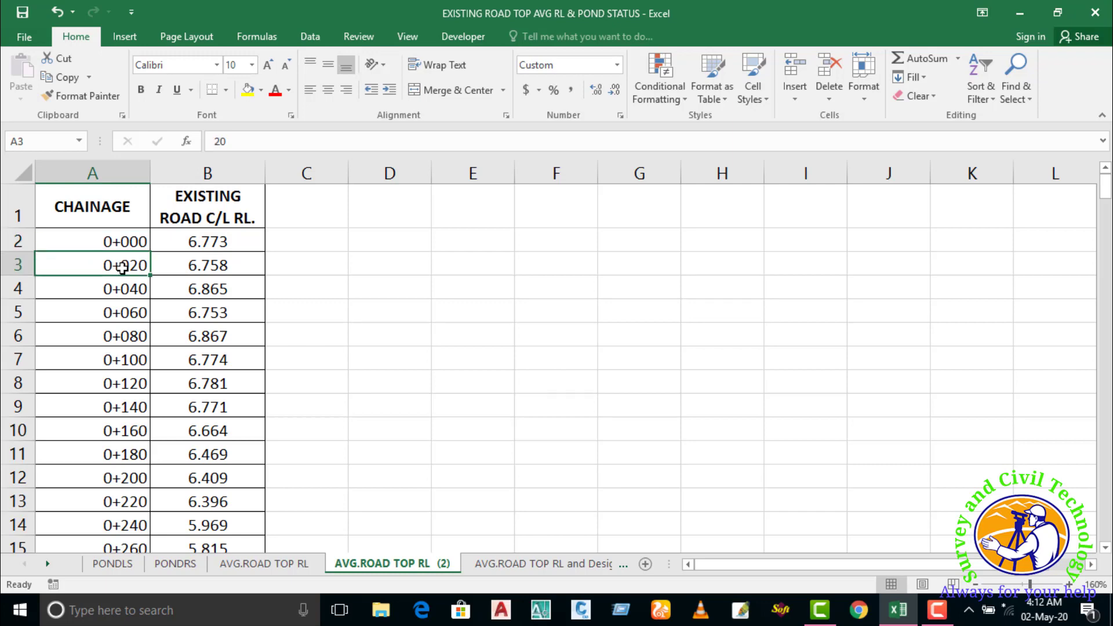
{"action": "left_click", "coordinate": [120, 290]}
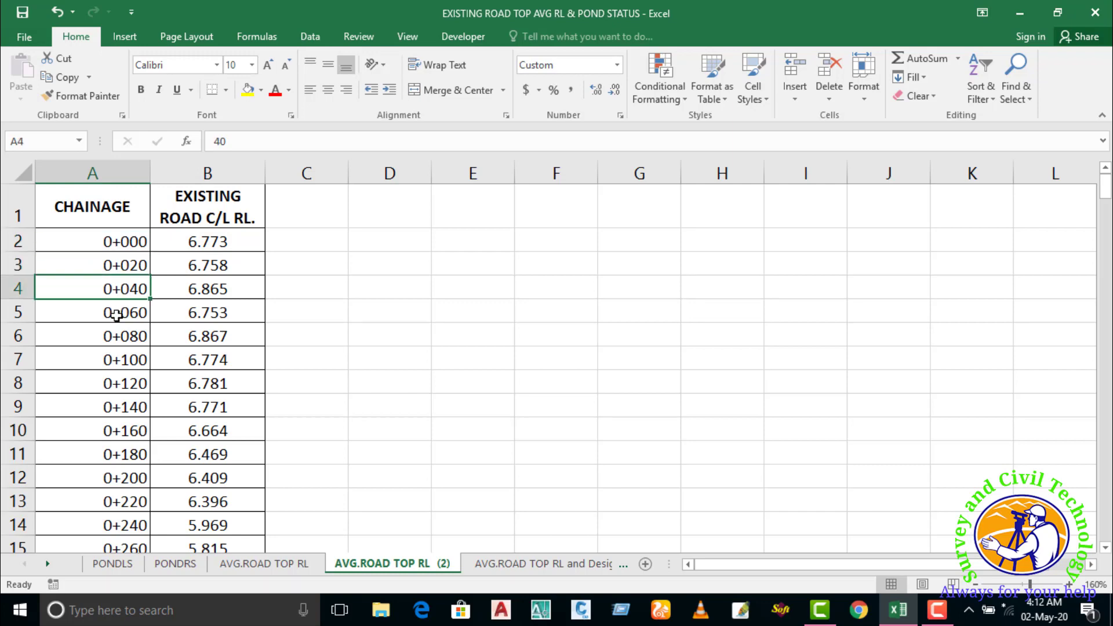
{"action": "left_click", "coordinate": [117, 315]}
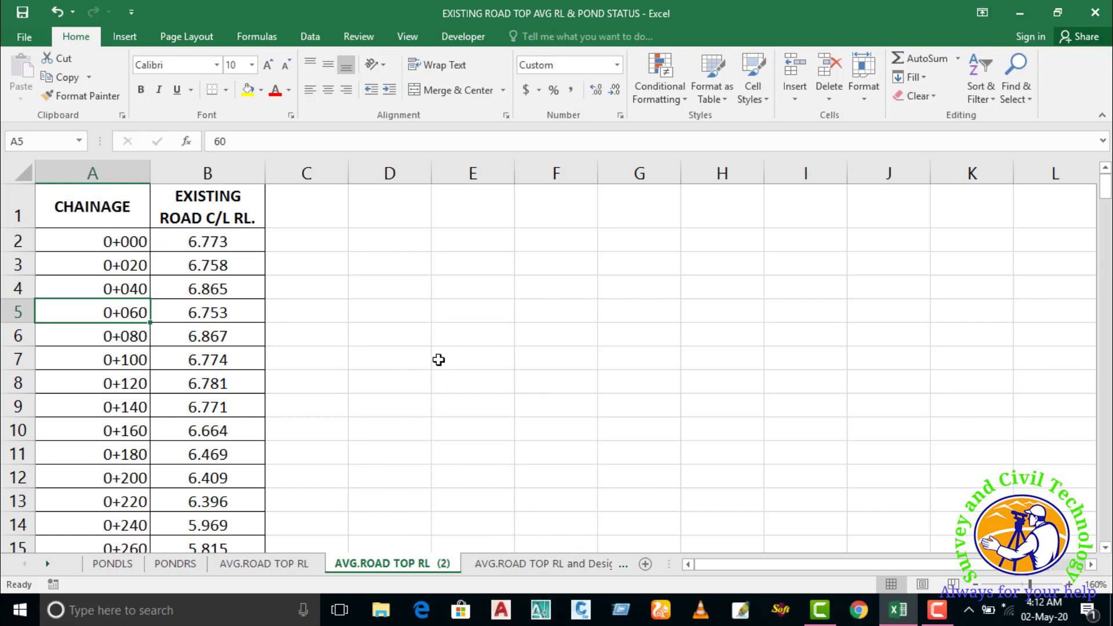
- Switch to AutoCAD 2007, dismiss the startup message and load the desining10 and profiling10 LISP files from New folder
{"action": "left_click", "coordinate": [540, 610]}
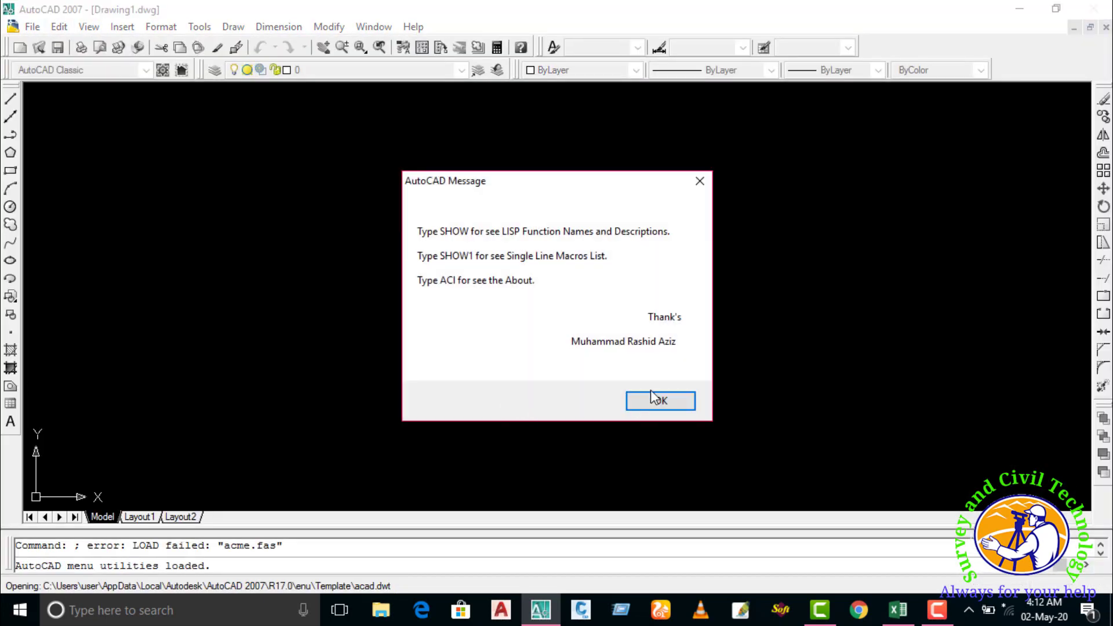
{"action": "left_click", "coordinate": [661, 401]}
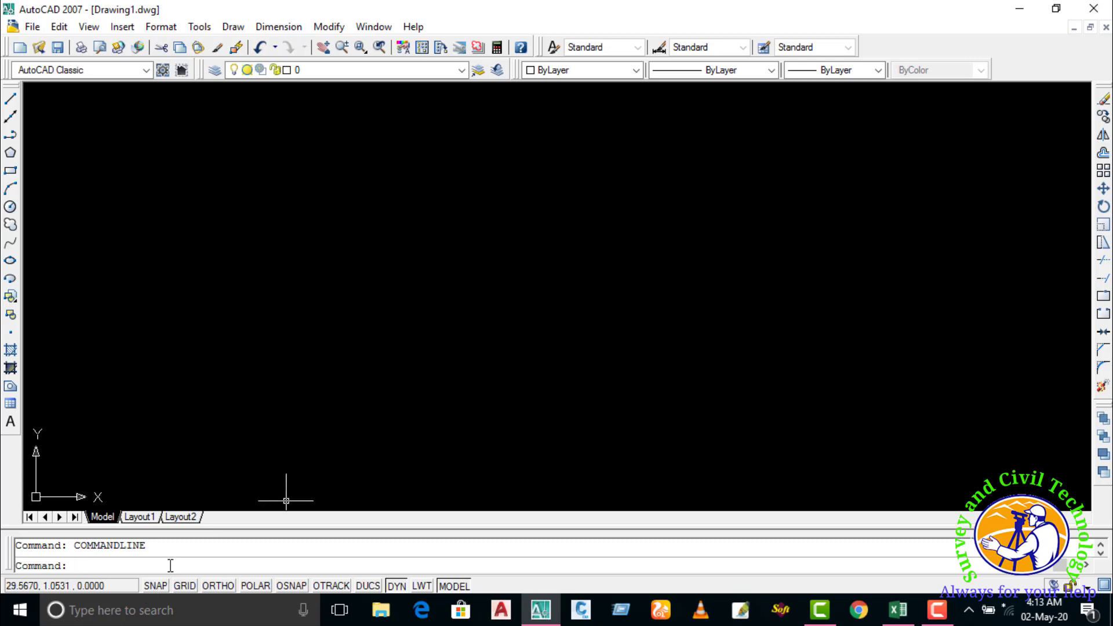
{"action": "type", "text": "AP"}
{"action": "key", "text": "Return"}
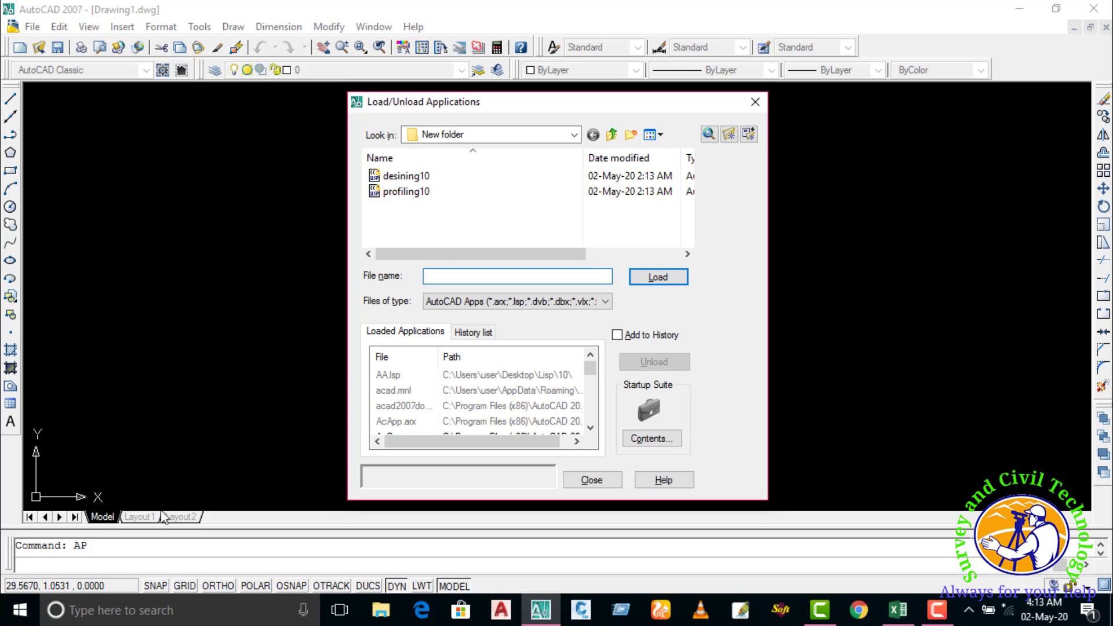
{"action": "left_click", "coordinate": [574, 136]}
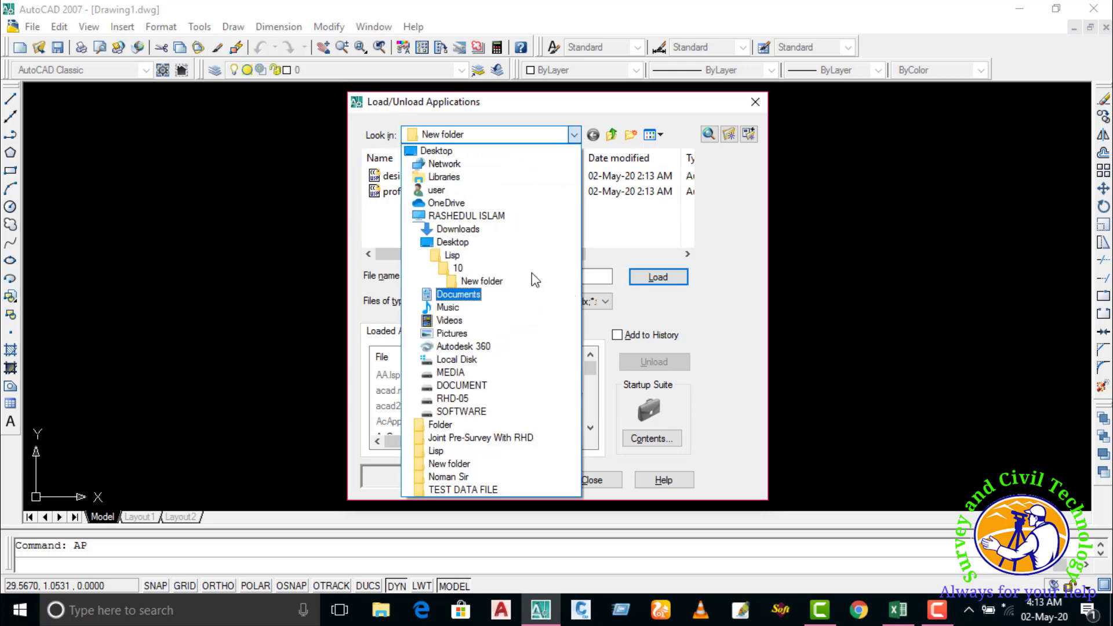
{"action": "left_click", "coordinate": [574, 135]}
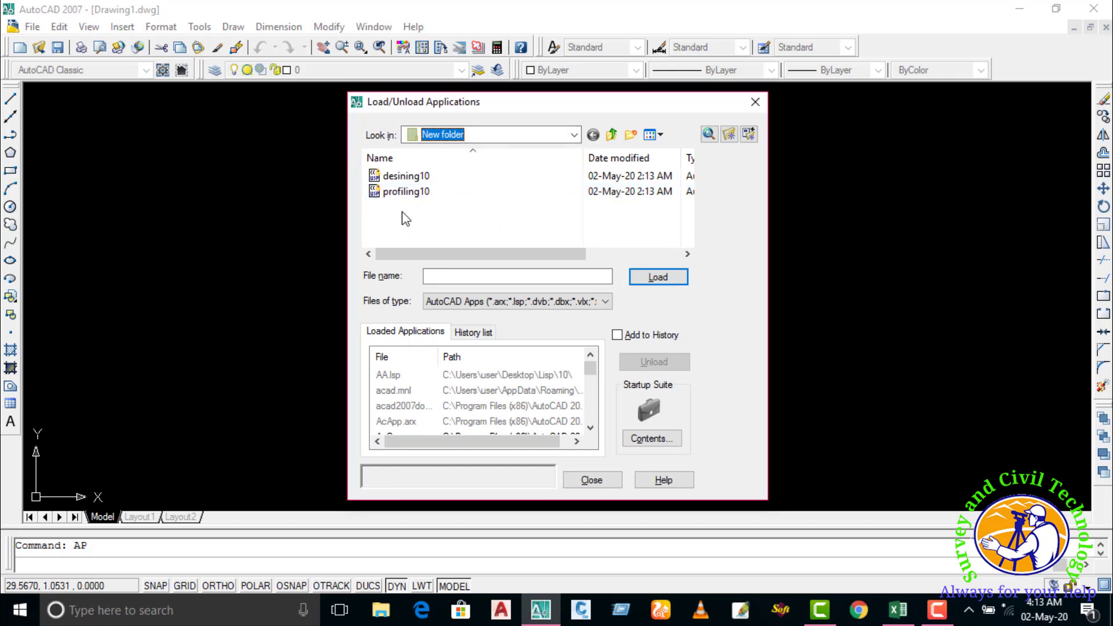
{"action": "left_click", "coordinate": [396, 177]}
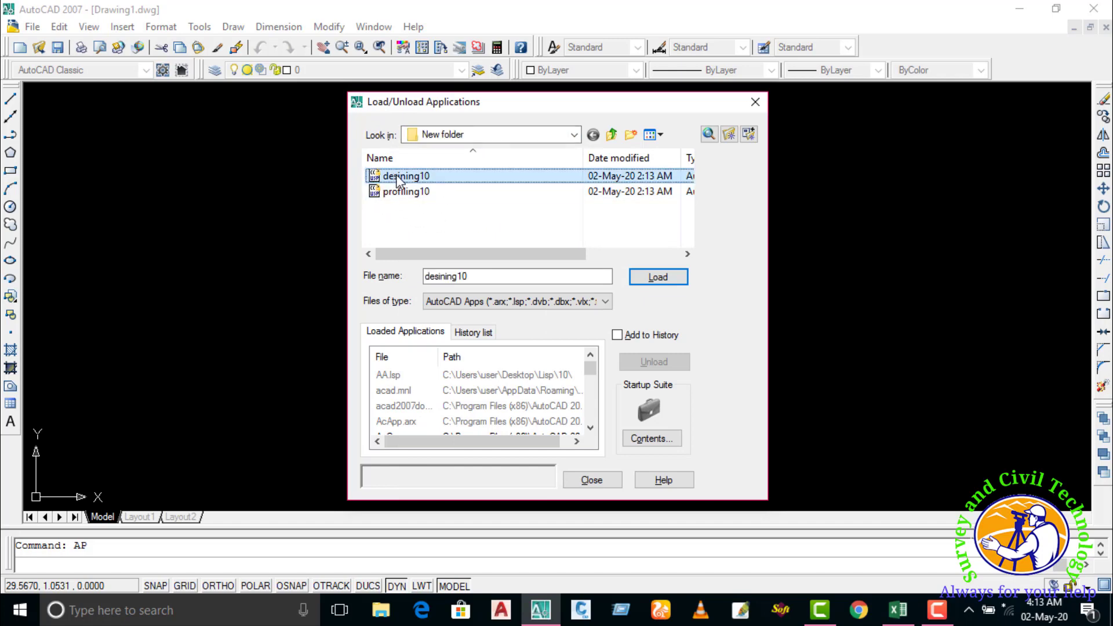
{"action": "left_click", "coordinate": [406, 192], "text": "shift"}
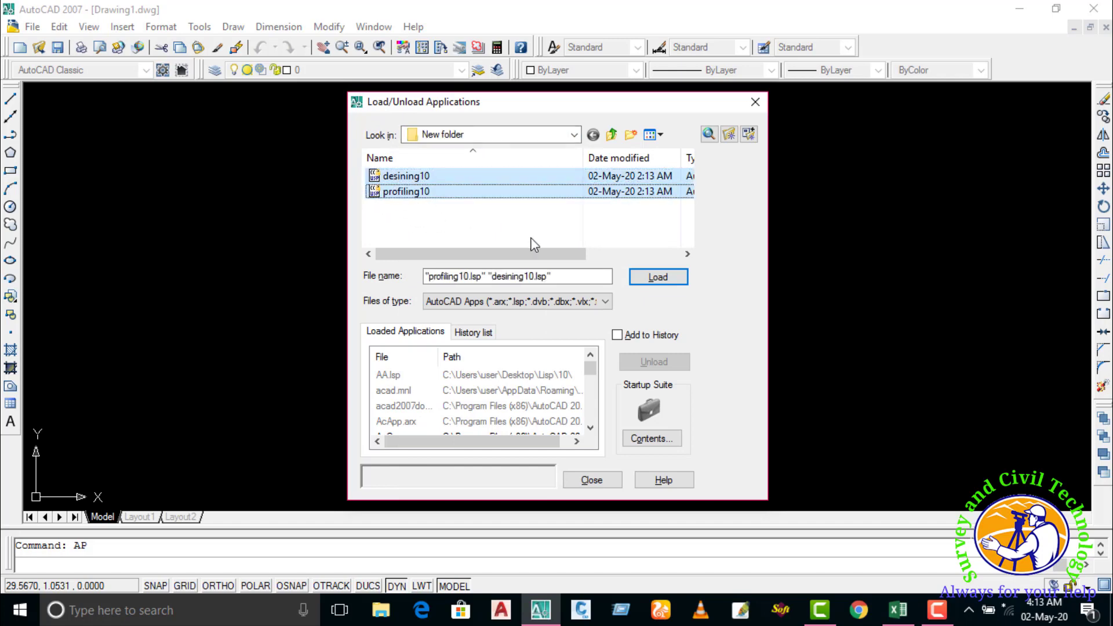
{"action": "left_click", "coordinate": [667, 277]}
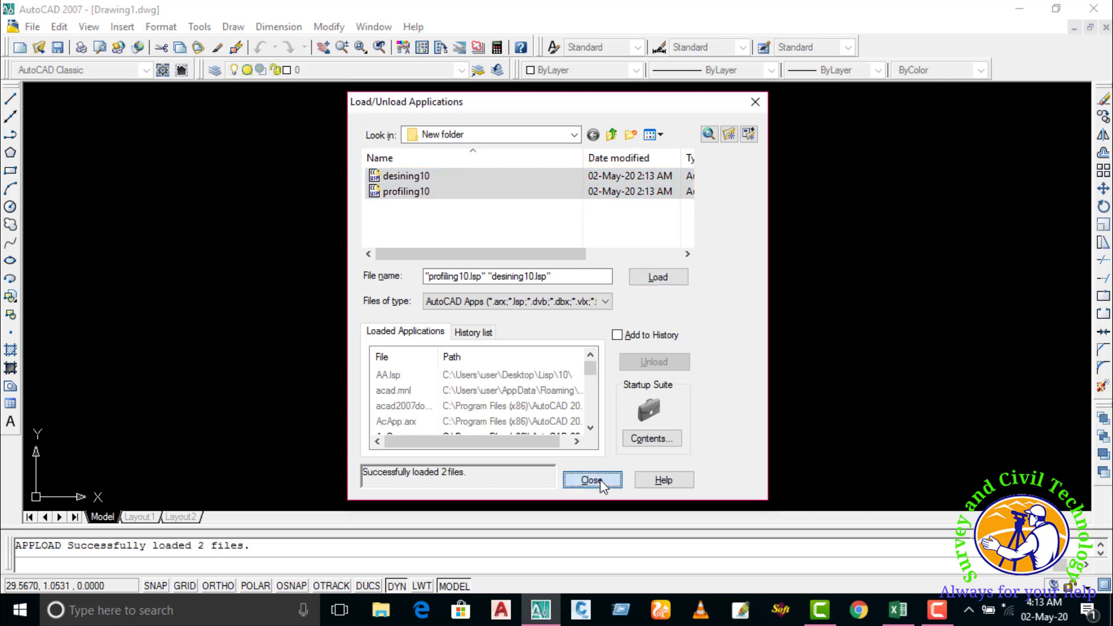
{"action": "left_click", "coordinate": [600, 479]}
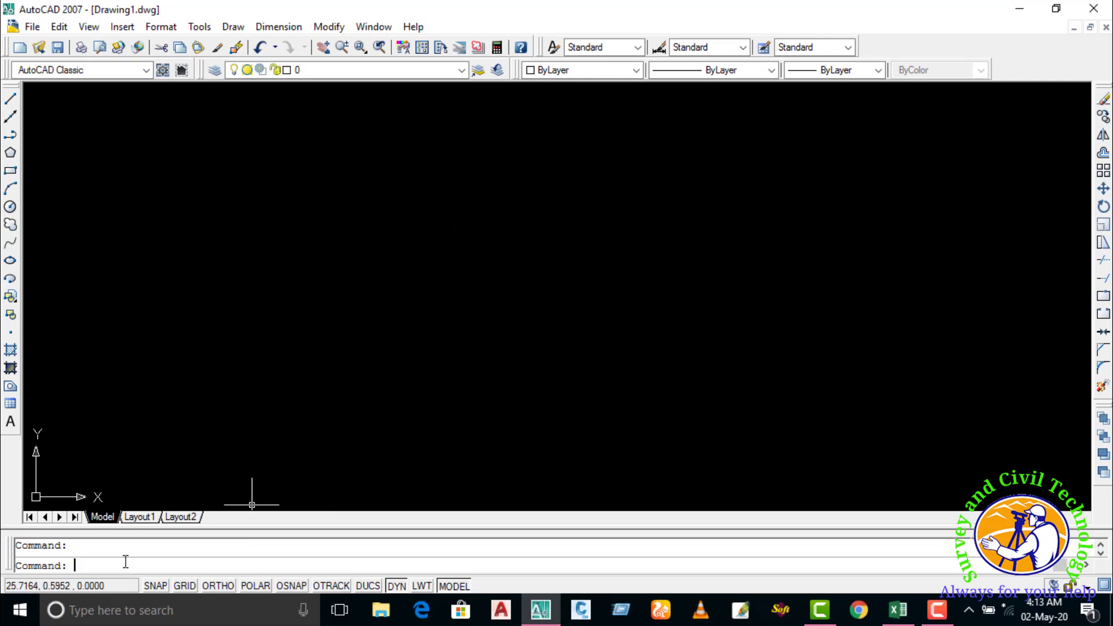
- Start the PRO profile command with first station 0, first elevation 6.773 from the Excel sheet, and stationing distance 20
{"action": "type", "text": "PRO"}
{"action": "key", "text": "Return"}
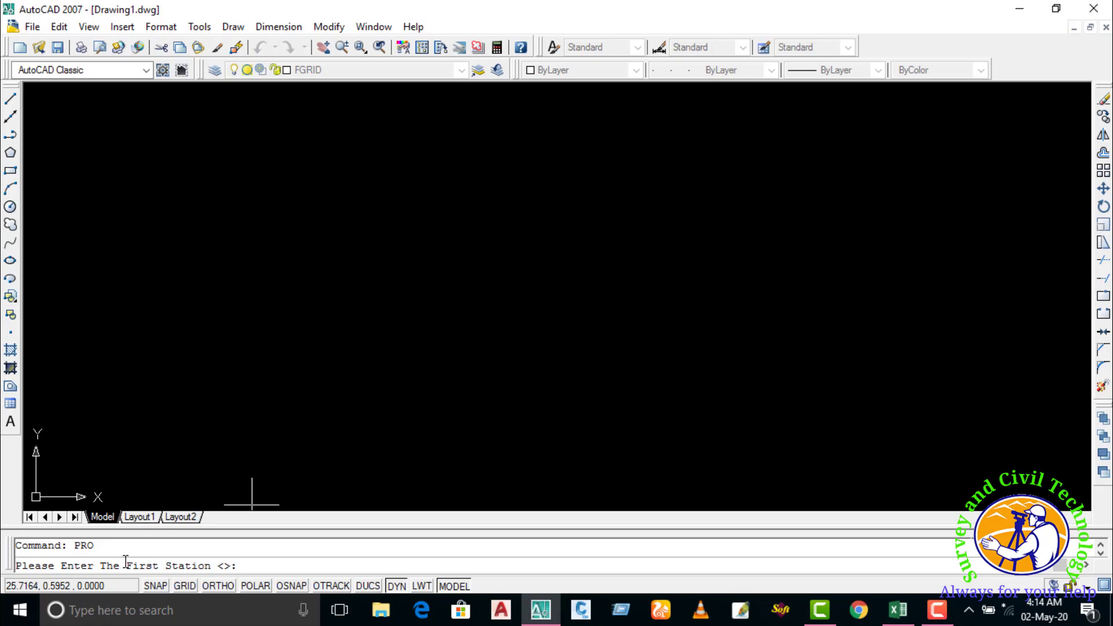
{"action": "type", "text": "0"}
{"action": "key", "text": "Return"}
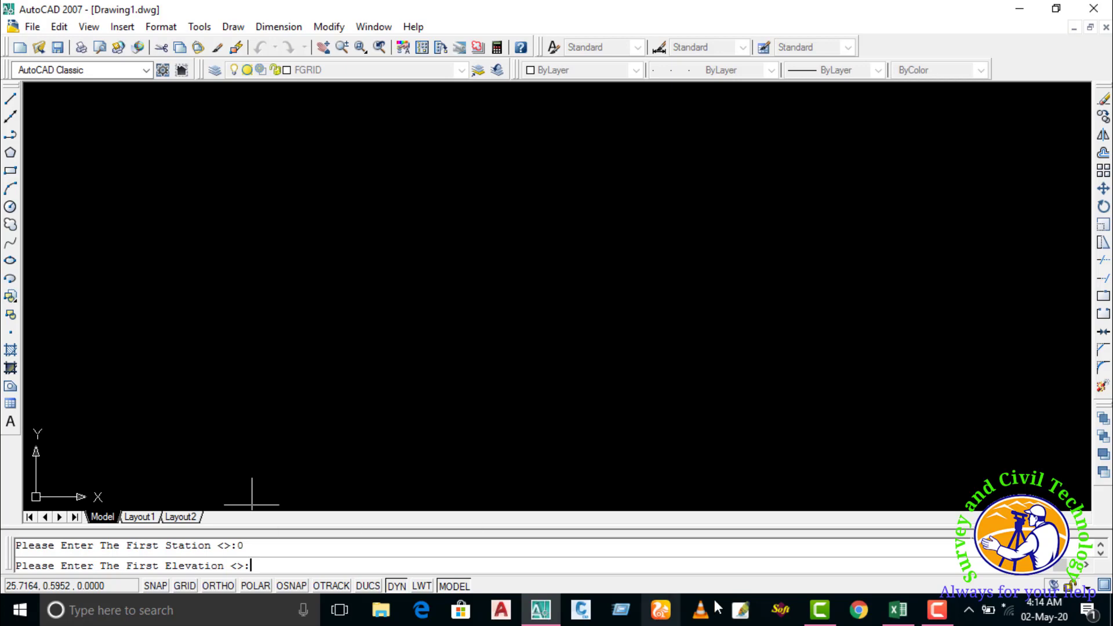
{"action": "left_click", "coordinate": [900, 614]}
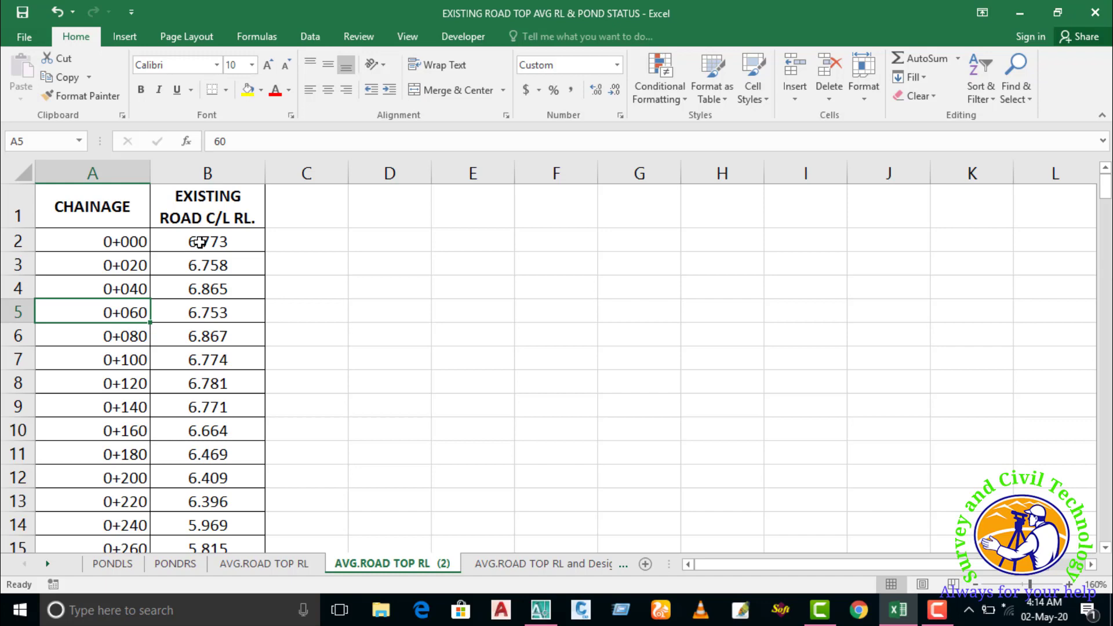
{"action": "left_click", "coordinate": [540, 612]}
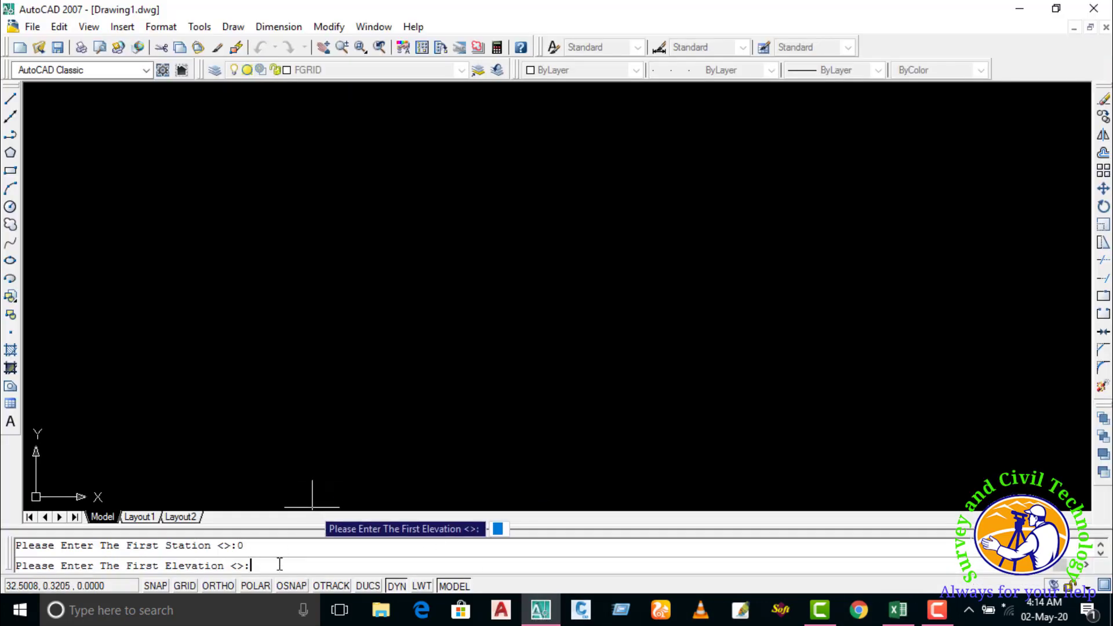
{"action": "type", "text": "6.7"}
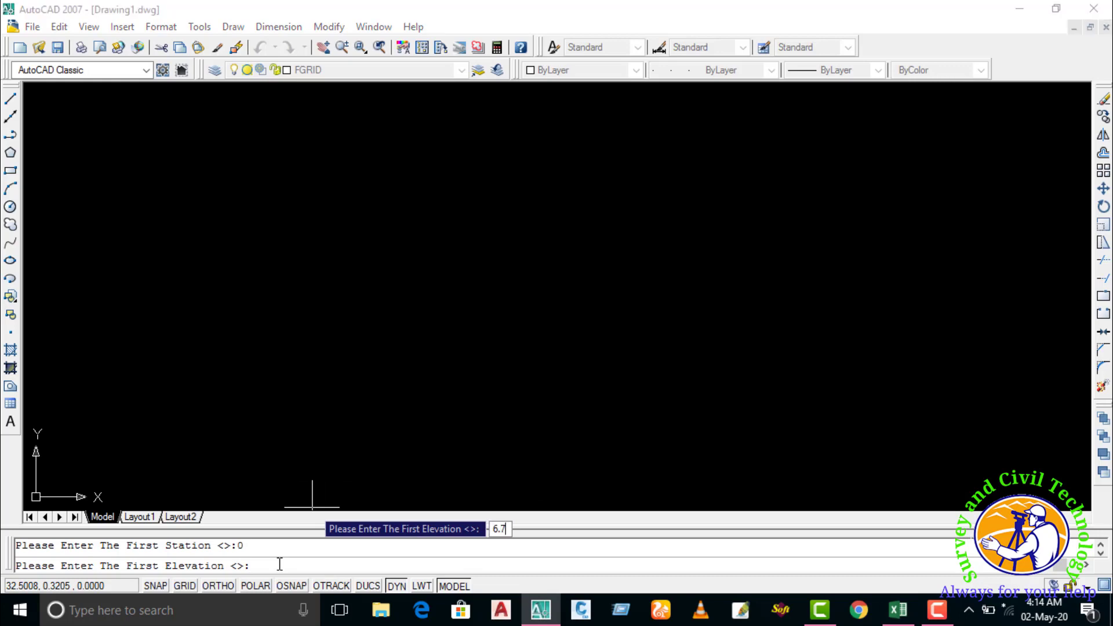
{"action": "type", "text": "73"}
{"action": "key", "text": "Return"}
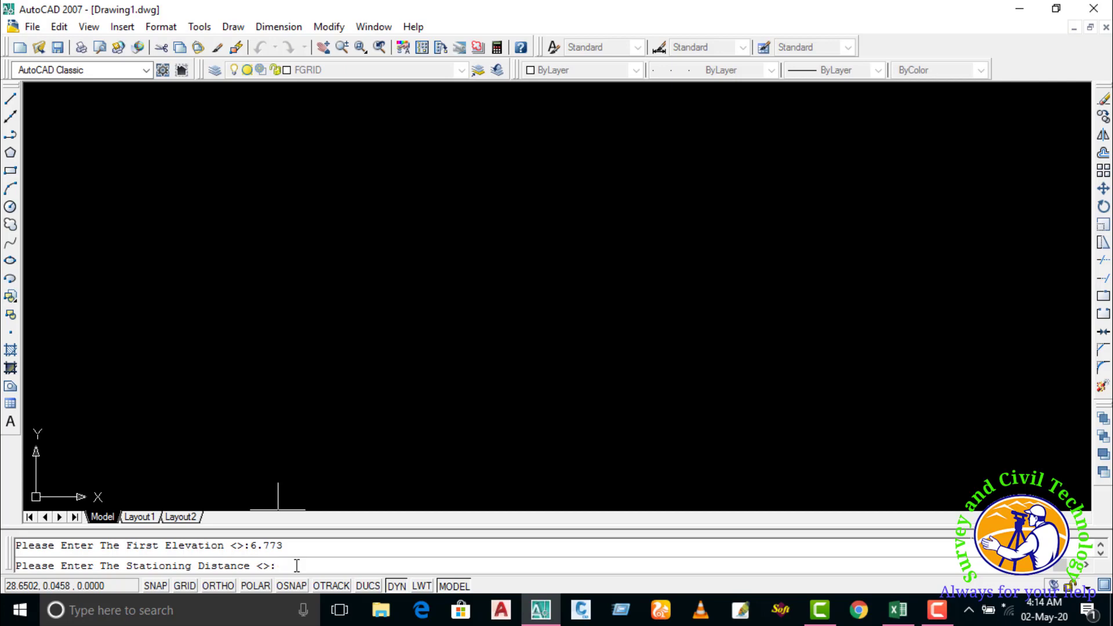
{"action": "type", "text": "20"}
{"action": "key", "text": "Return"}
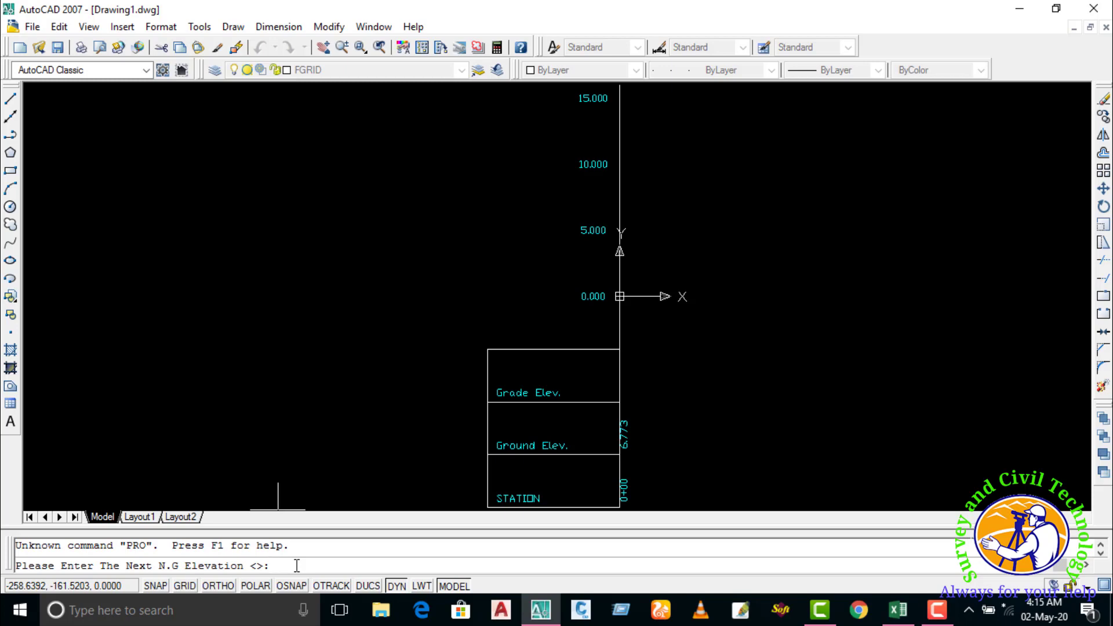
- Copy the existing road RLs in B3:B196 from Excel and paste them into AutoCAD as the profile's next N.G elevations
{"action": "scroll", "coordinate": [399, 381], "scroll_direction": "down", "scroll_amount": 2}
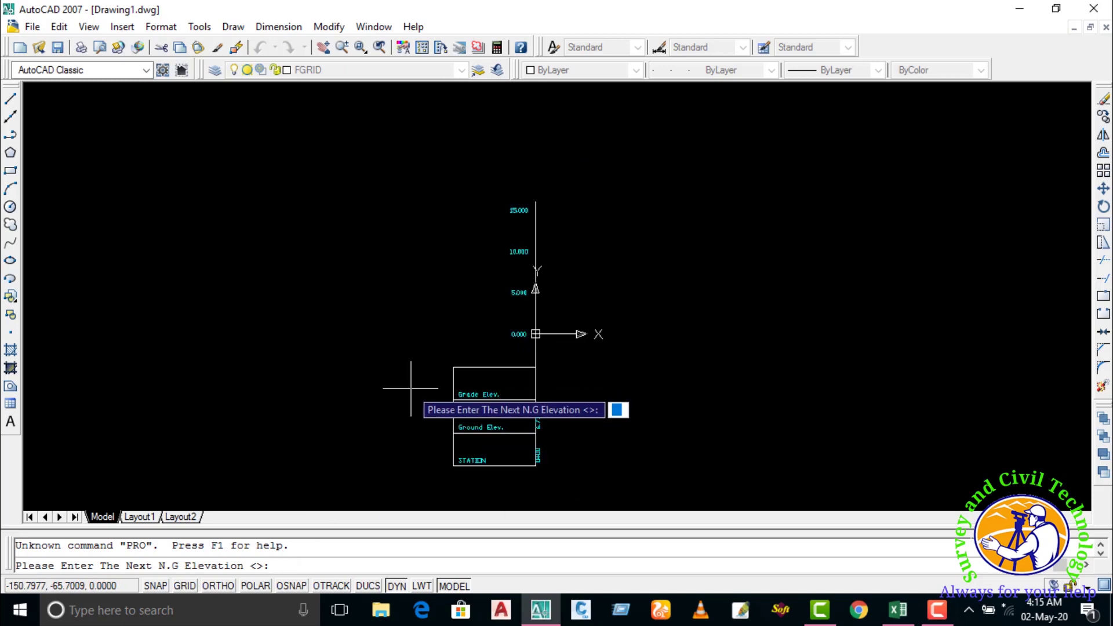
{"action": "middle_click_drag", "start_coordinate": [397, 380], "coordinate": [313, 324]}
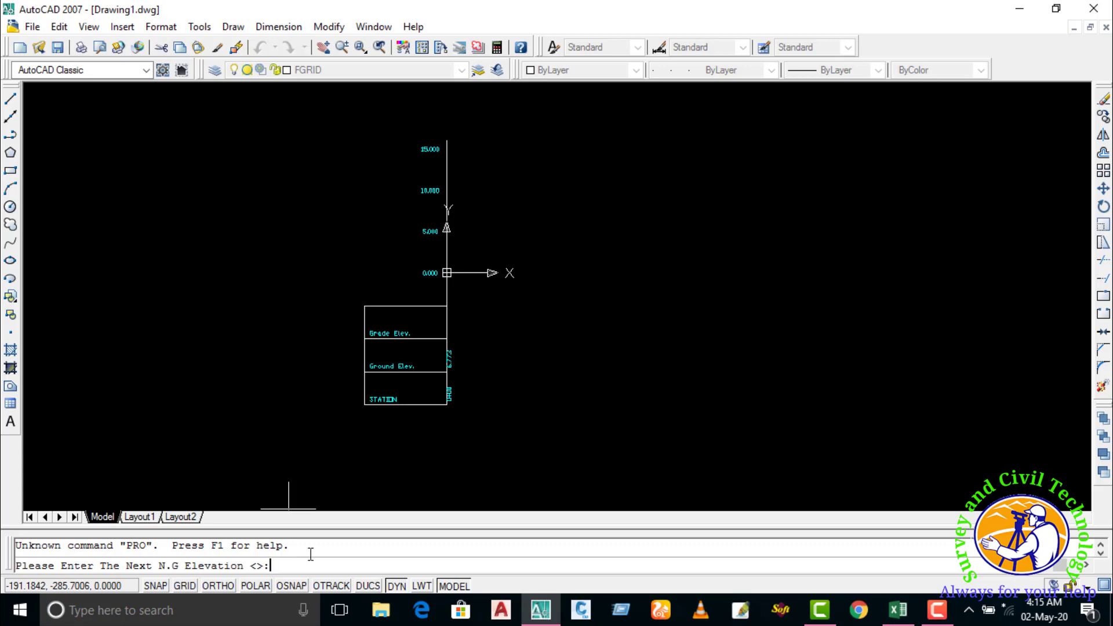
{"action": "left_click", "coordinate": [899, 616]}
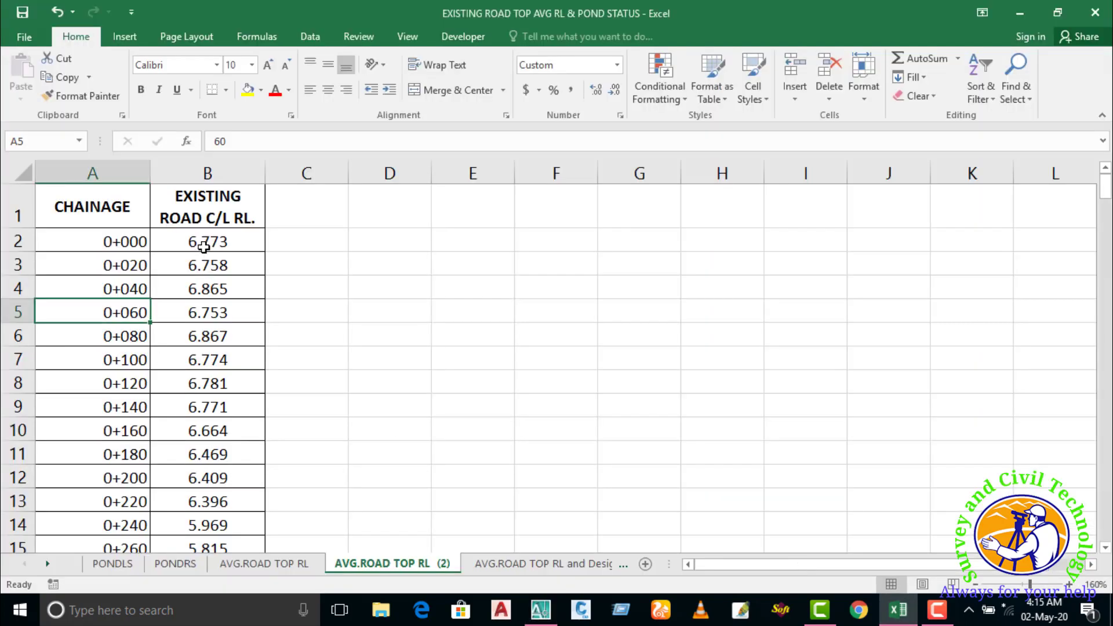
{"action": "left_click", "coordinate": [204, 265]}
{"action": "left_click_drag", "start_coordinate": [203, 266], "coordinate": [208, 516]}
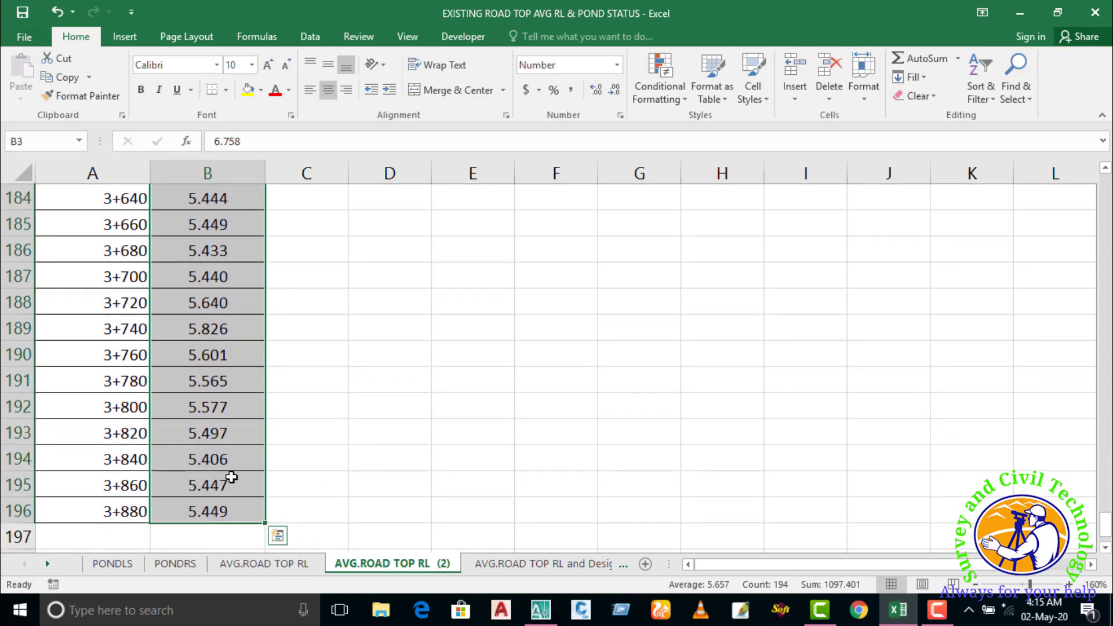
{"action": "right_click", "coordinate": [215, 504]}
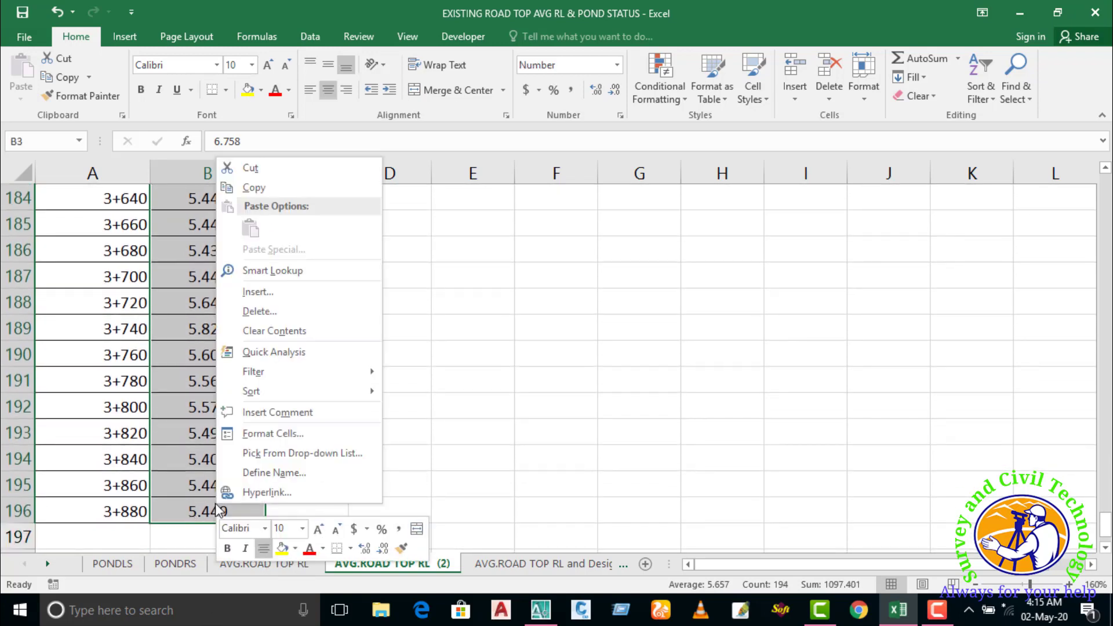
{"action": "left_click", "coordinate": [251, 188]}
{"action": "scroll", "coordinate": [248, 194], "scroll_direction": "up", "scroll_amount": 20}
{"action": "left_click", "coordinate": [541, 609]}
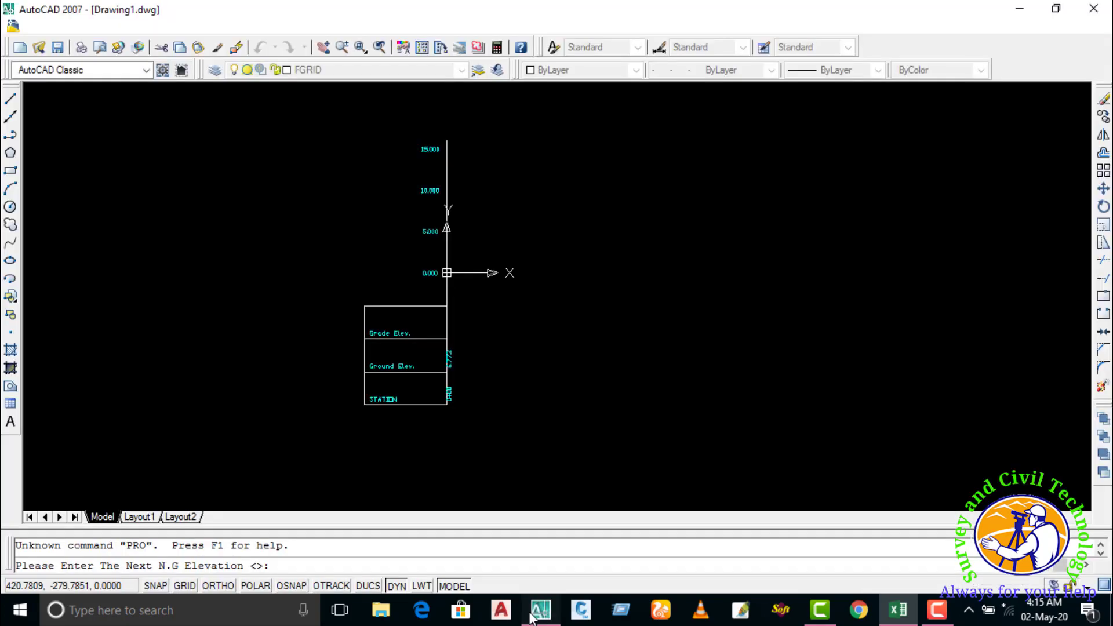
{"action": "right_click", "coordinate": [286, 566]}
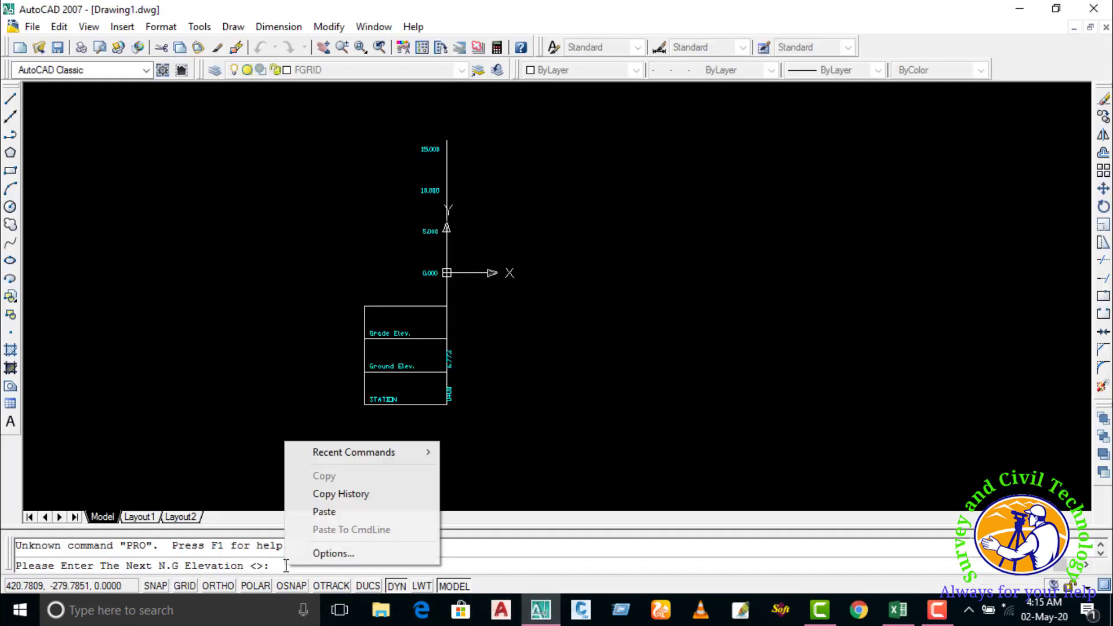
{"action": "left_click", "coordinate": [316, 529]}
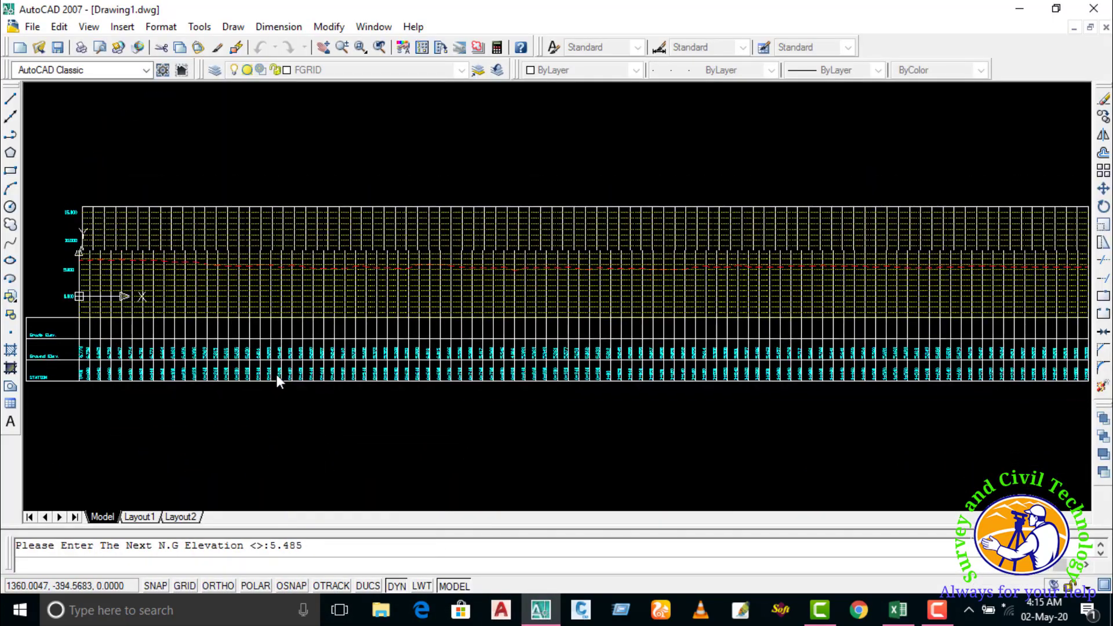
- Review the plotted existing ground profile and end the N.G elevation entry of the PRO command
{"action": "scroll", "coordinate": [285, 379], "scroll_direction": "down", "scroll_amount": 1}
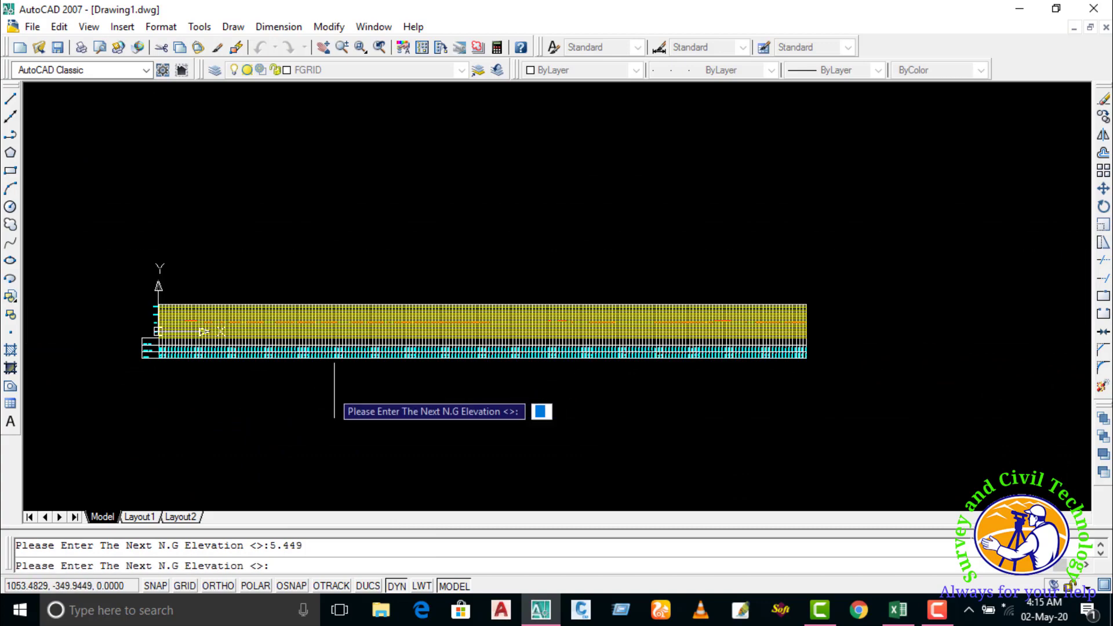
{"action": "scroll", "coordinate": [812, 319], "scroll_direction": "up", "scroll_amount": 4}
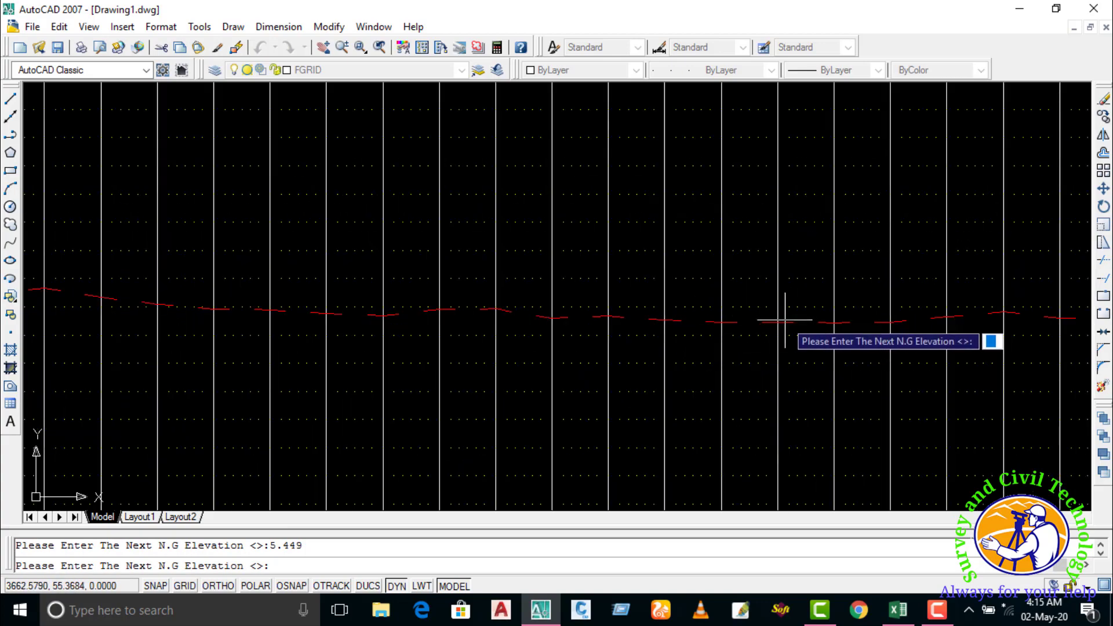
{"action": "scroll", "coordinate": [753, 342], "scroll_direction": "down", "scroll_amount": 4}
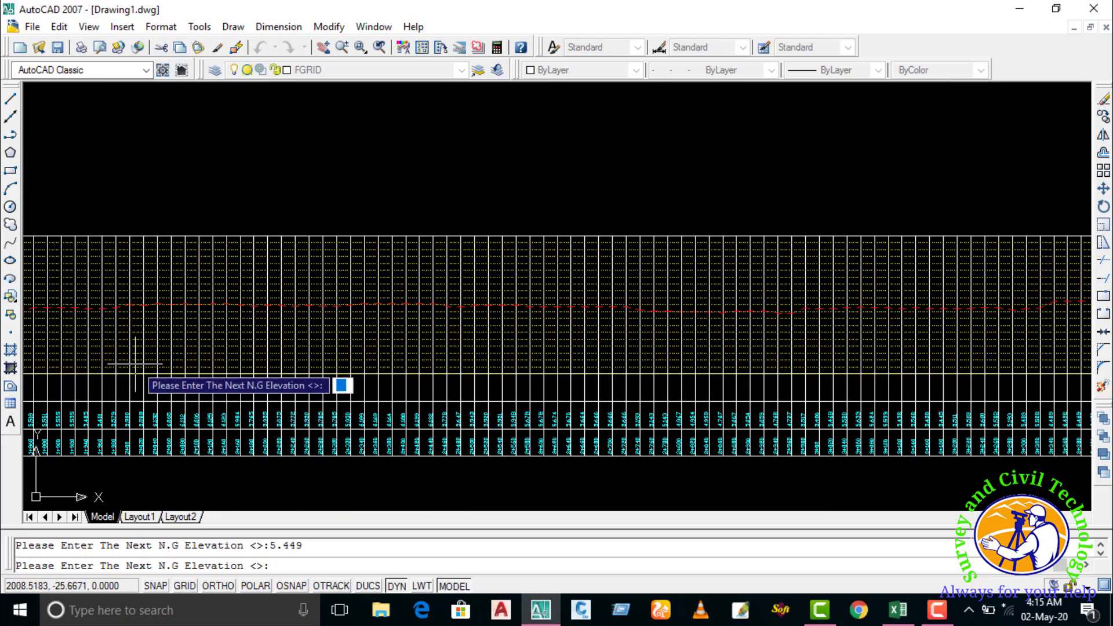
{"action": "middle_click_drag", "start_coordinate": [134, 363], "coordinate": [446, 323]}
{"action": "middle_click_drag", "start_coordinate": [123, 301], "coordinate": [331, 290]}
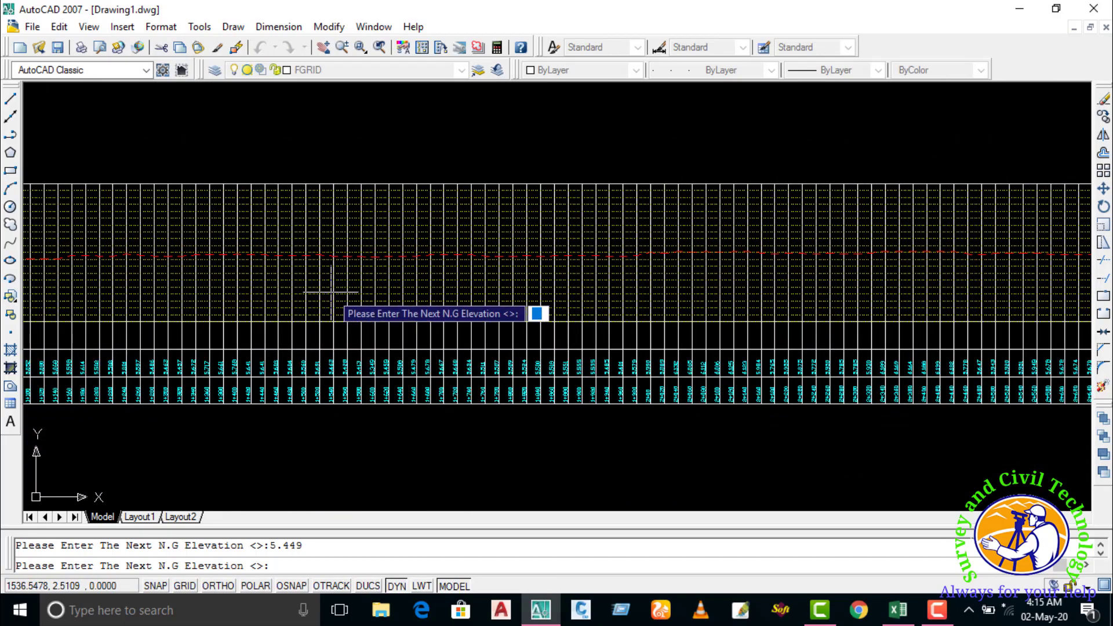
{"action": "key", "text": "Return"}
- Examine the station and ground elevation rows along the profile table, from the first station 0+00 to the profile's far end
{"action": "scroll", "coordinate": [324, 295], "scroll_direction": "down", "scroll_amount": 2}
{"action": "scroll", "coordinate": [169, 297], "scroll_direction": "up", "scroll_amount": 7}
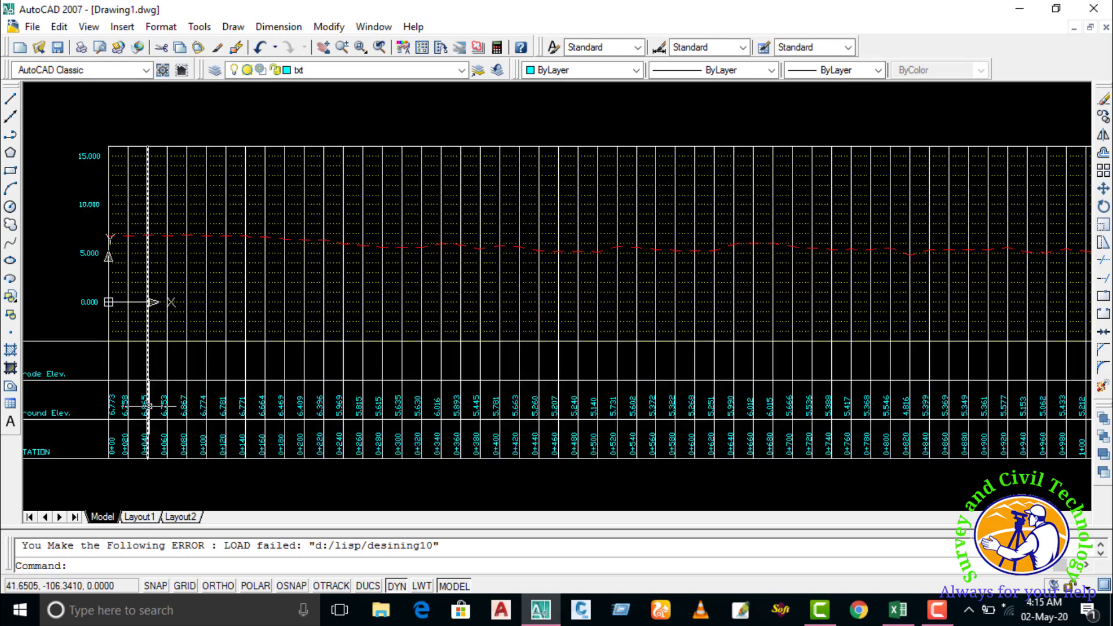
{"action": "scroll", "coordinate": [148, 406], "scroll_direction": "up", "scroll_amount": 5}
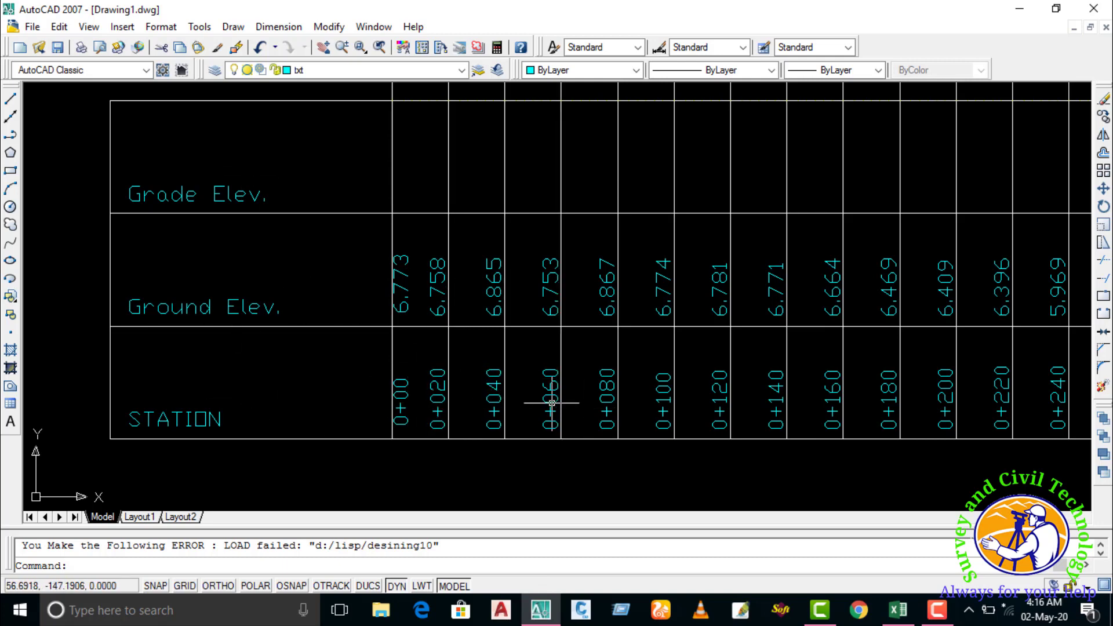
{"action": "scroll", "coordinate": [861, 395], "scroll_direction": "down", "scroll_amount": 2}
{"action": "middle_click_drag", "start_coordinate": [677, 380], "coordinate": [134, 340]}
{"action": "middle_click_drag", "start_coordinate": [990, 341], "coordinate": [441, 338]}
{"action": "scroll", "coordinate": [335, 340], "scroll_direction": "down", "scroll_amount": 3}
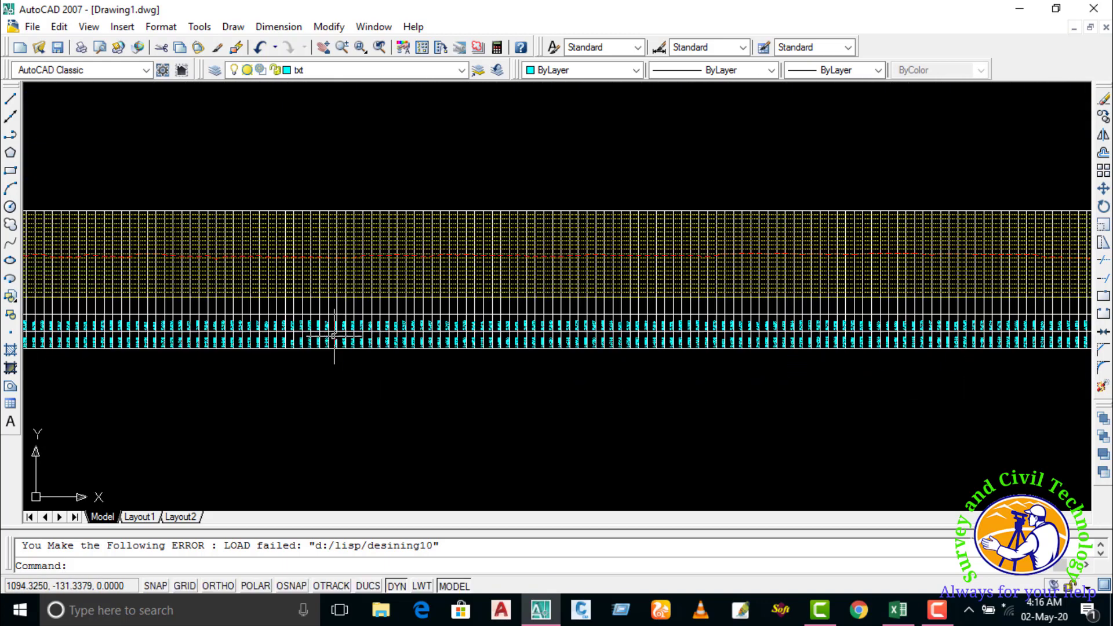
{"action": "scroll", "coordinate": [783, 368], "scroll_direction": "down", "scroll_amount": 1}
{"action": "scroll", "coordinate": [461, 332], "scroll_direction": "down", "scroll_amount": 1}
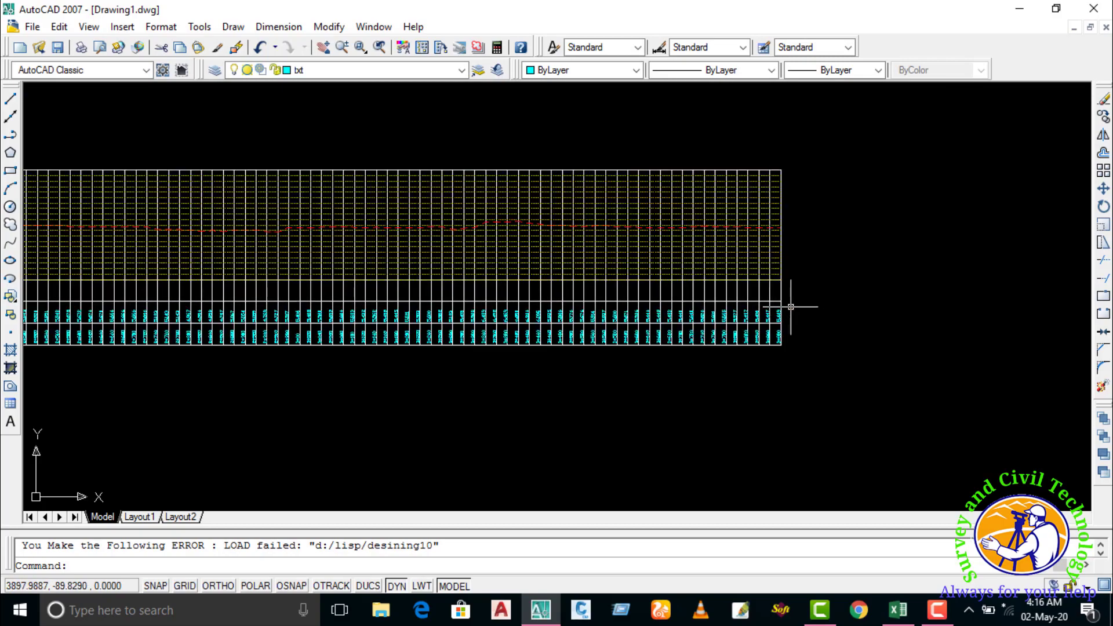
{"action": "scroll", "coordinate": [777, 348], "scroll_direction": "up", "scroll_amount": 9}
{"action": "scroll", "coordinate": [797, 359], "scroll_direction": "down", "scroll_amount": 9}
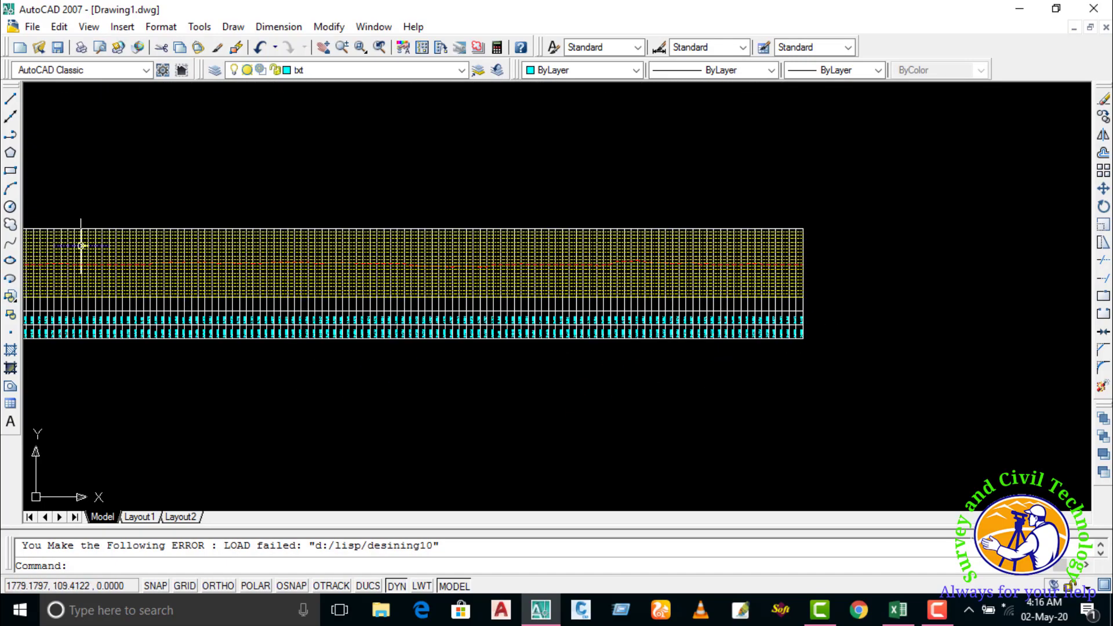
- Examine the red existing ground line against the elevation scale at the start of the profile
{"action": "middle_click_drag", "start_coordinate": [81, 246], "coordinate": [583, 272]}
{"action": "middle_click_drag", "start_coordinate": [223, 254], "coordinate": [501, 252]}
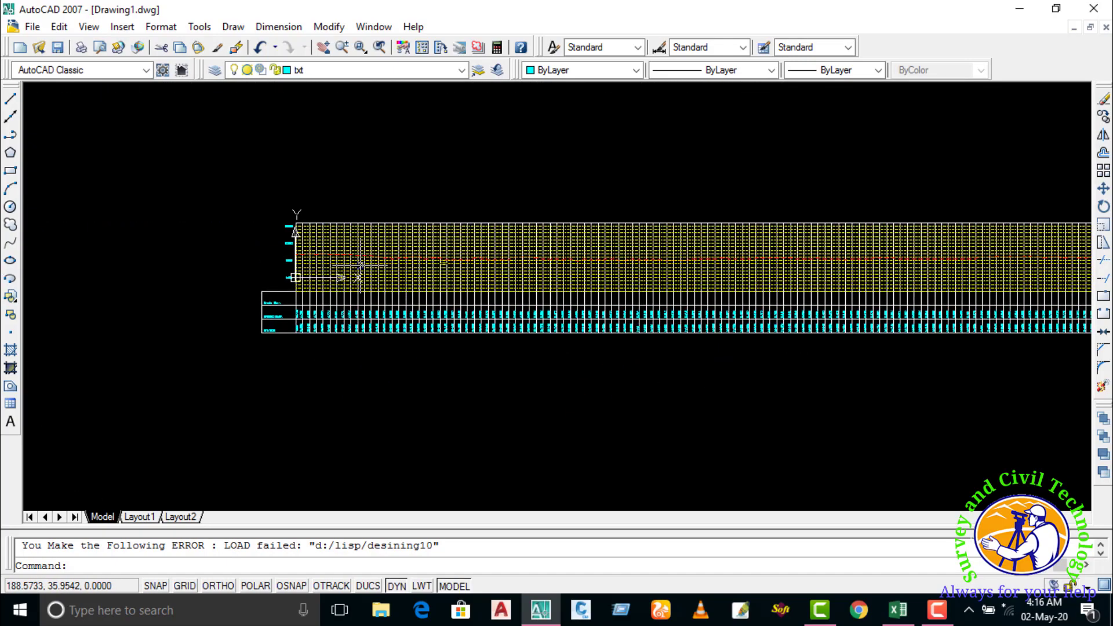
{"action": "scroll", "coordinate": [320, 254], "scroll_direction": "up", "scroll_amount": 8}
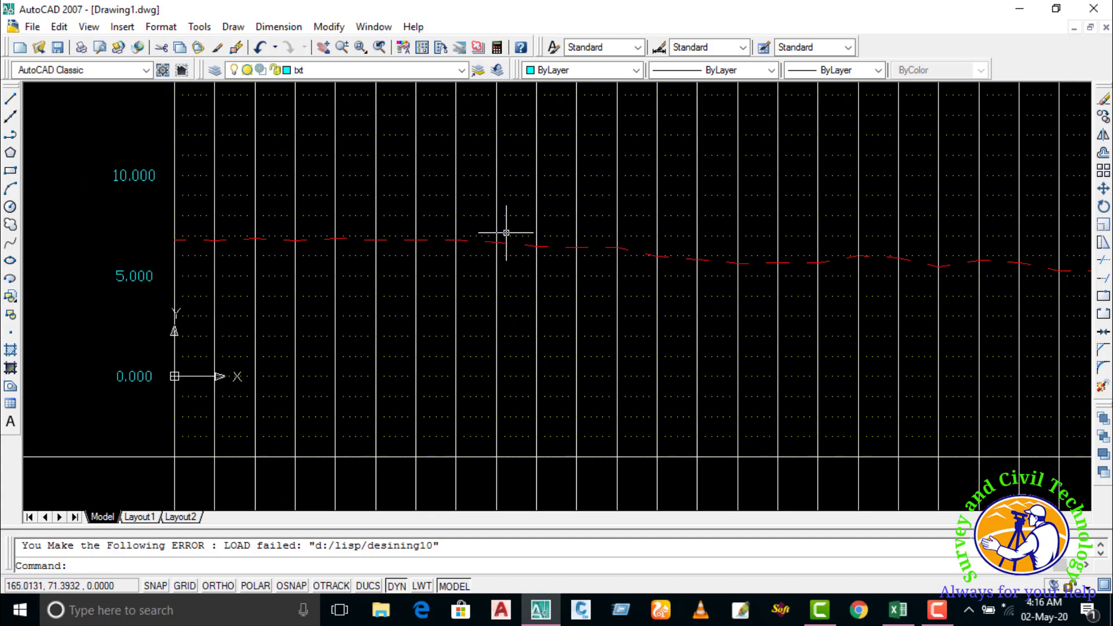
{"action": "scroll", "coordinate": [507, 233], "scroll_direction": "down", "scroll_amount": 4}
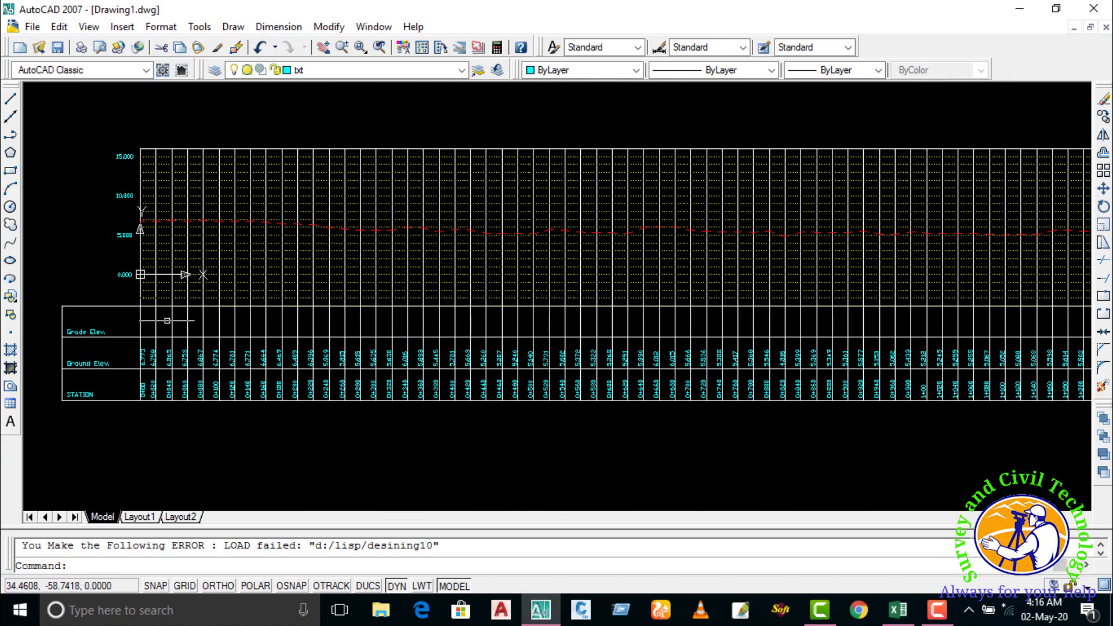
{"action": "scroll", "coordinate": [191, 341], "scroll_direction": "up", "scroll_amount": 2}
{"action": "middle_click_drag", "start_coordinate": [187, 218], "coordinate": [259, 275]}
{"action": "scroll", "coordinate": [208, 227], "scroll_direction": "up", "scroll_amount": 4}
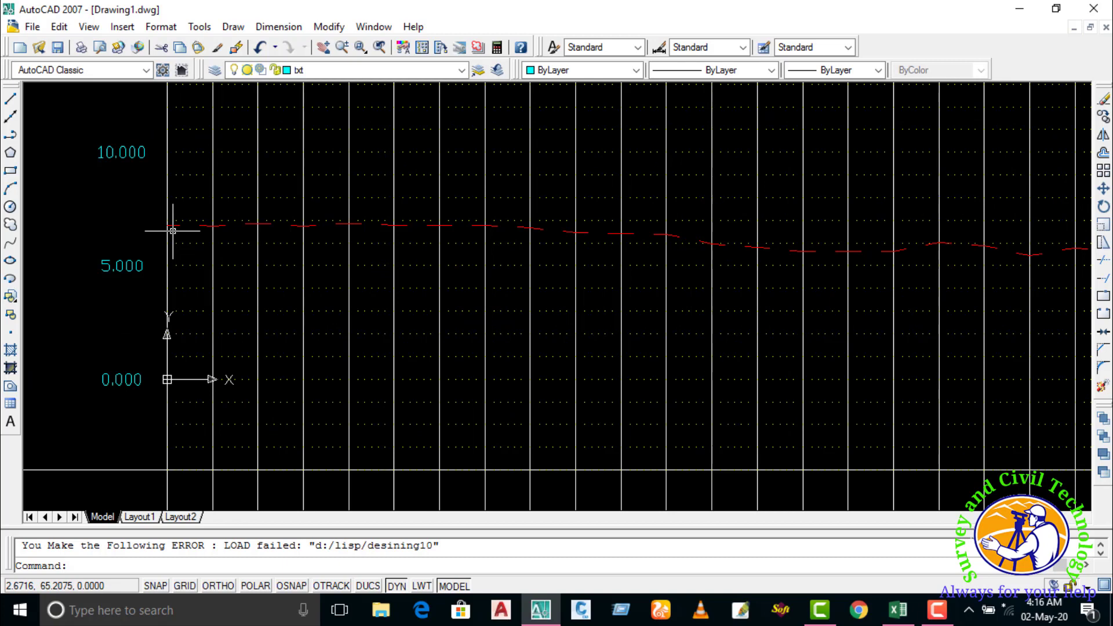
- Start the DES design command and place the first P.V.I. point on the 0+00 station line, at about elevation 8 above the ground line
{"action": "scroll", "coordinate": [194, 323], "scroll_direction": "down", "scroll_amount": 4}
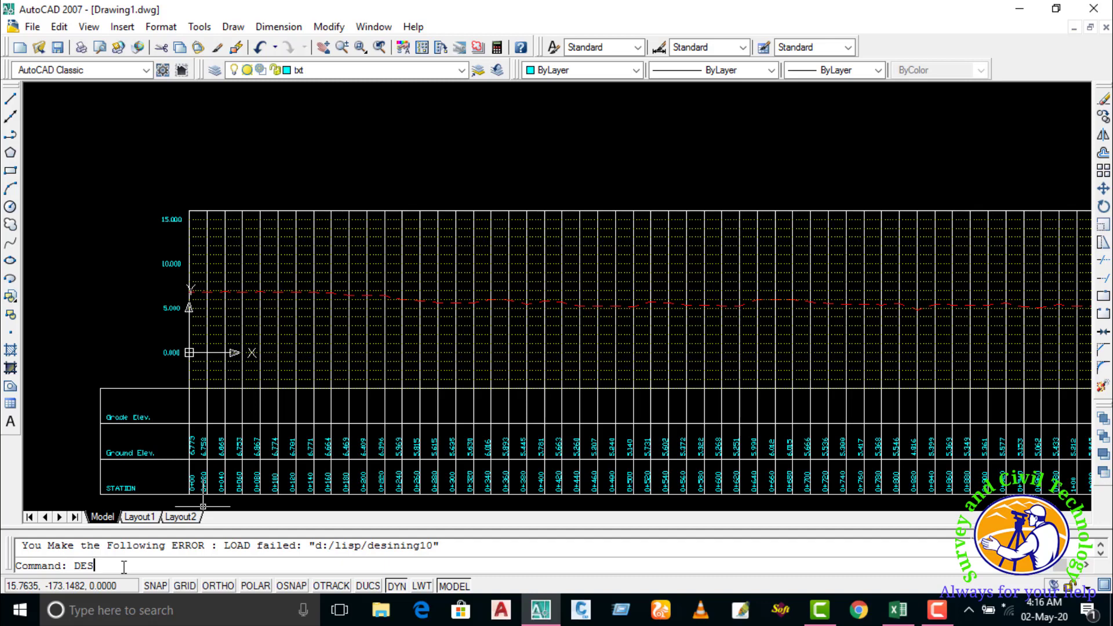
{"action": "key", "text": "Return"}
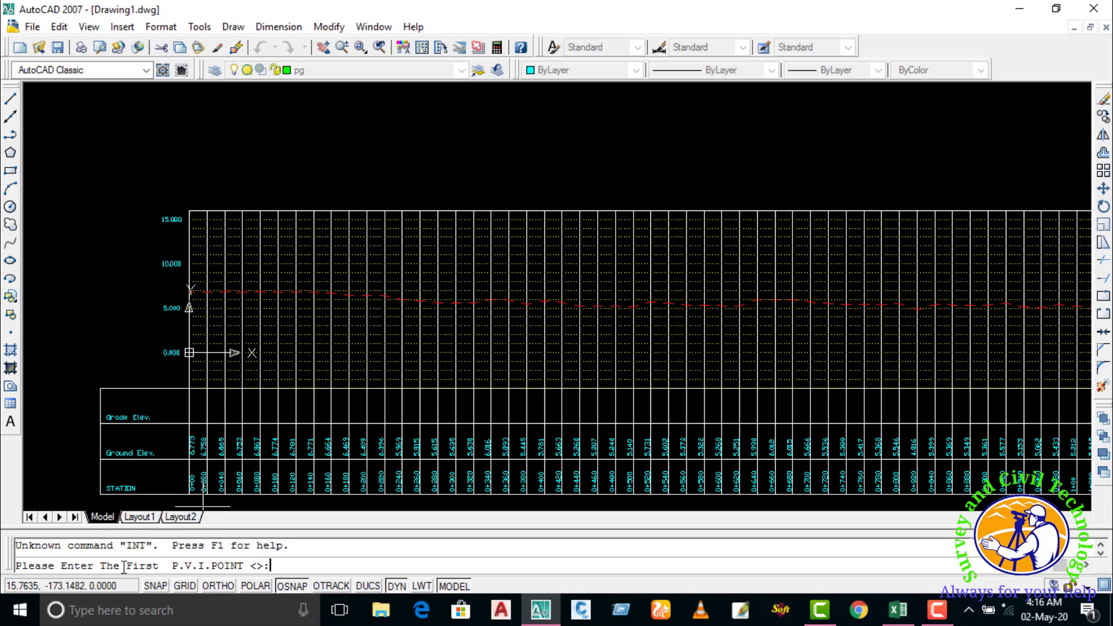
{"action": "scroll", "coordinate": [197, 290], "scroll_direction": "up", "scroll_amount": 8}
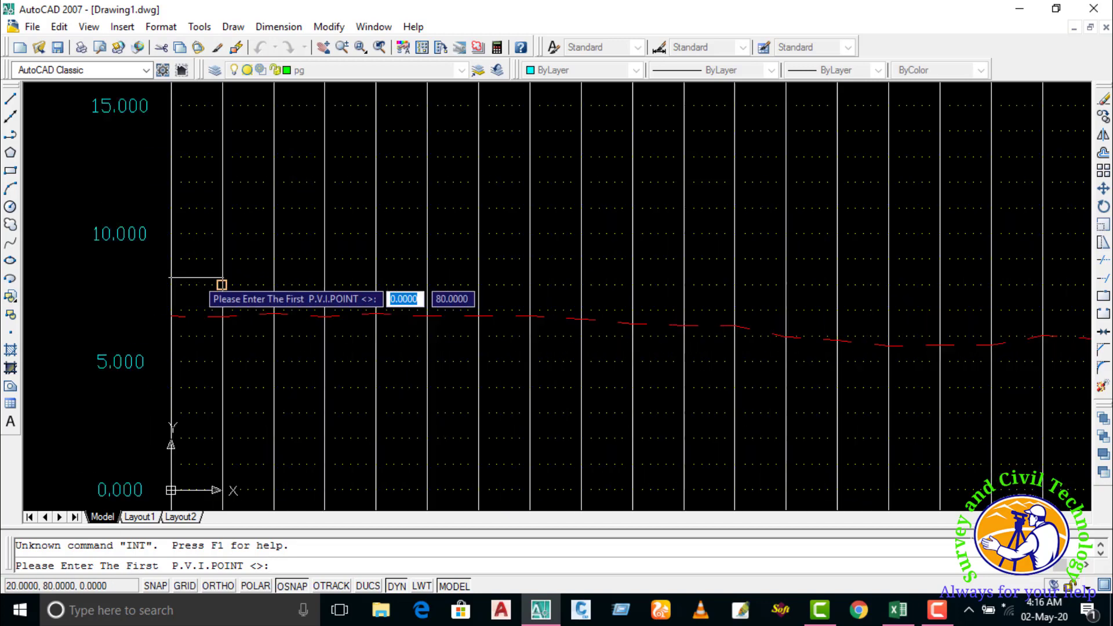
{"action": "scroll", "coordinate": [169, 325], "scroll_direction": "down", "scroll_amount": 4}
{"action": "scroll", "coordinate": [165, 330], "scroll_direction": "up", "scroll_amount": 2}
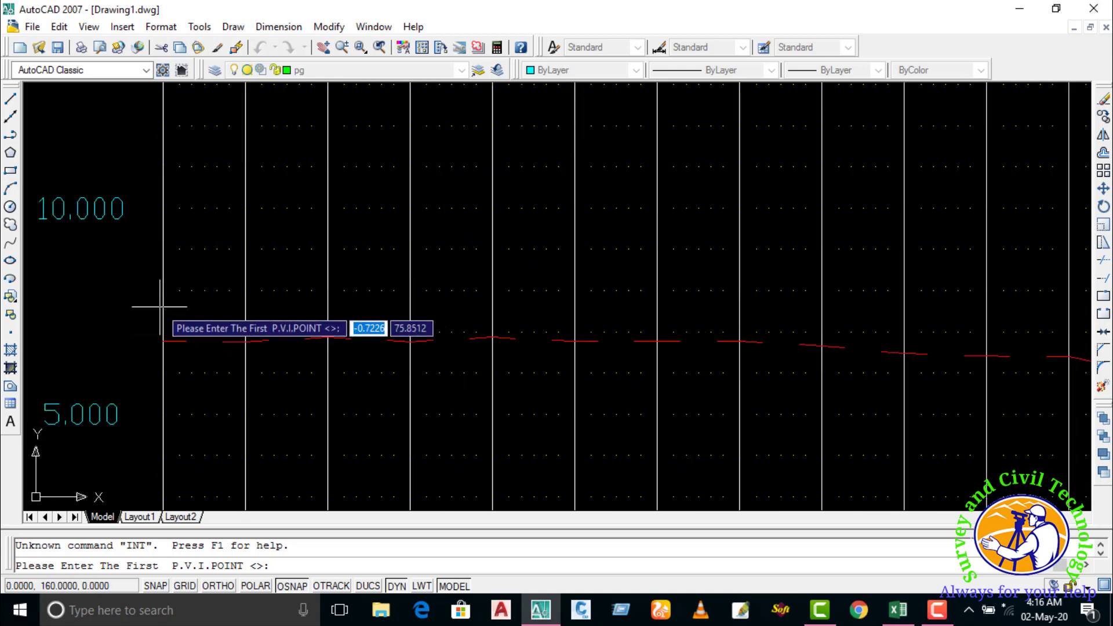
{"action": "left_click", "coordinate": [163, 291]}
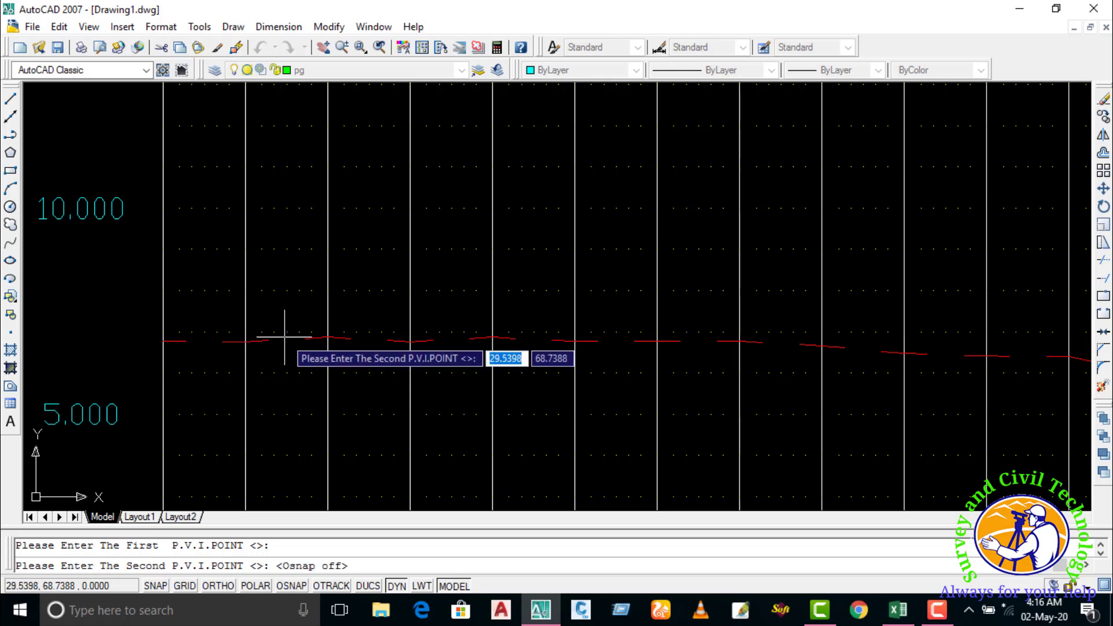
- Keep object snap on and enable all object snap modes in the drafting settings
{"action": "key", "text": "F3"}
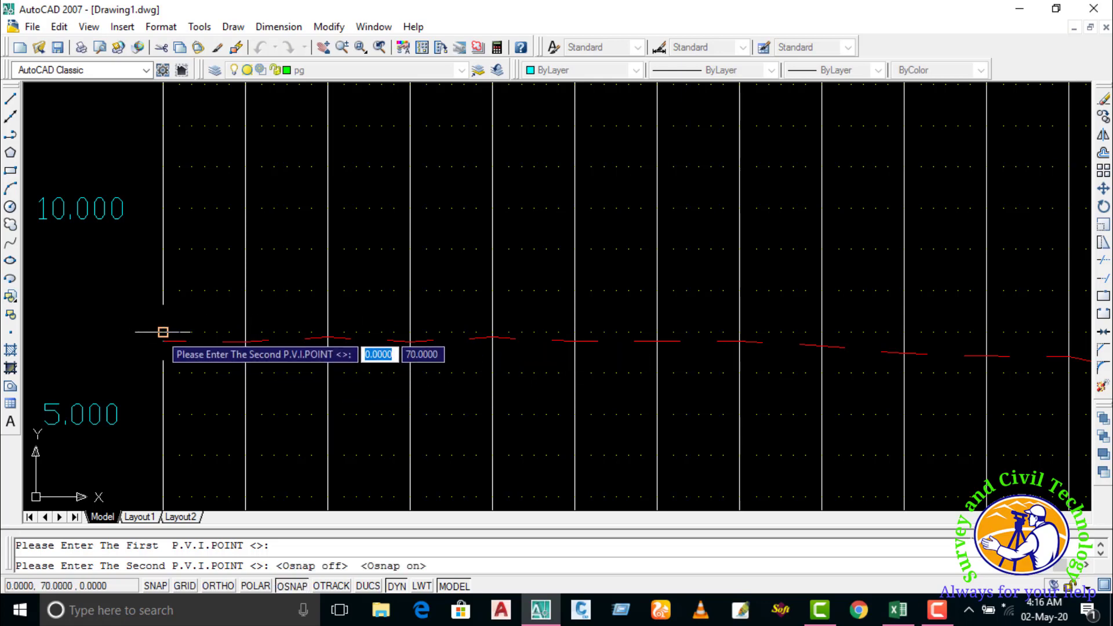
{"action": "right_click", "coordinate": [290, 585]}
{"action": "left_click", "coordinate": [322, 573]}
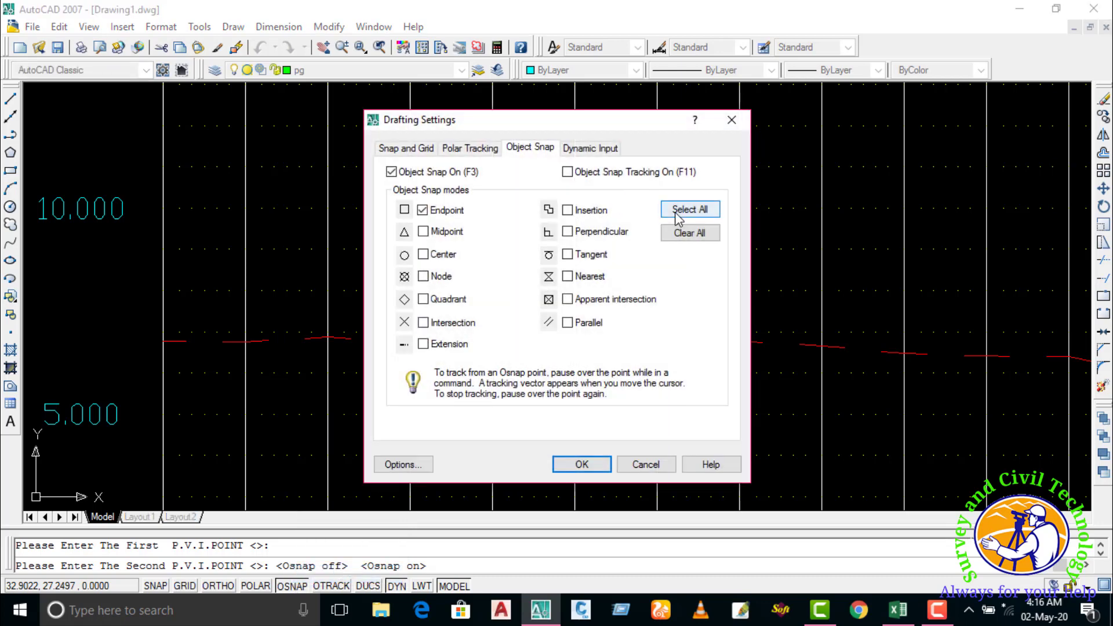
{"action": "left_click", "coordinate": [582, 465]}
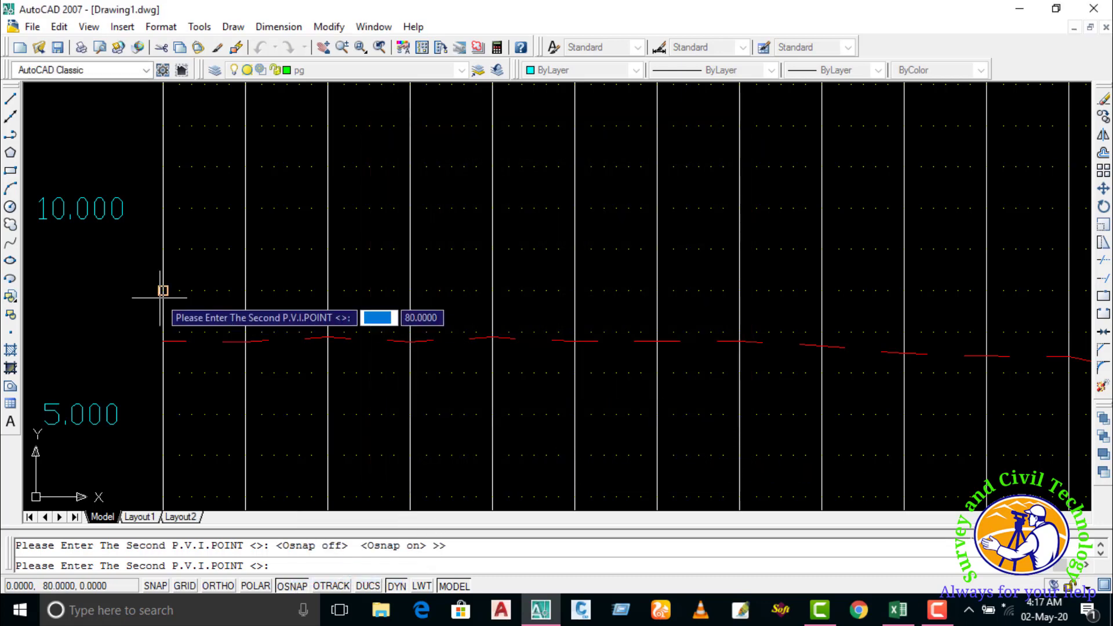
- Place the second P.V.I. point on the 0+300 station line, above the ground line at a Y coordinate of about 75
{"action": "scroll", "coordinate": [162, 292], "scroll_direction": "down", "scroll_amount": 2}
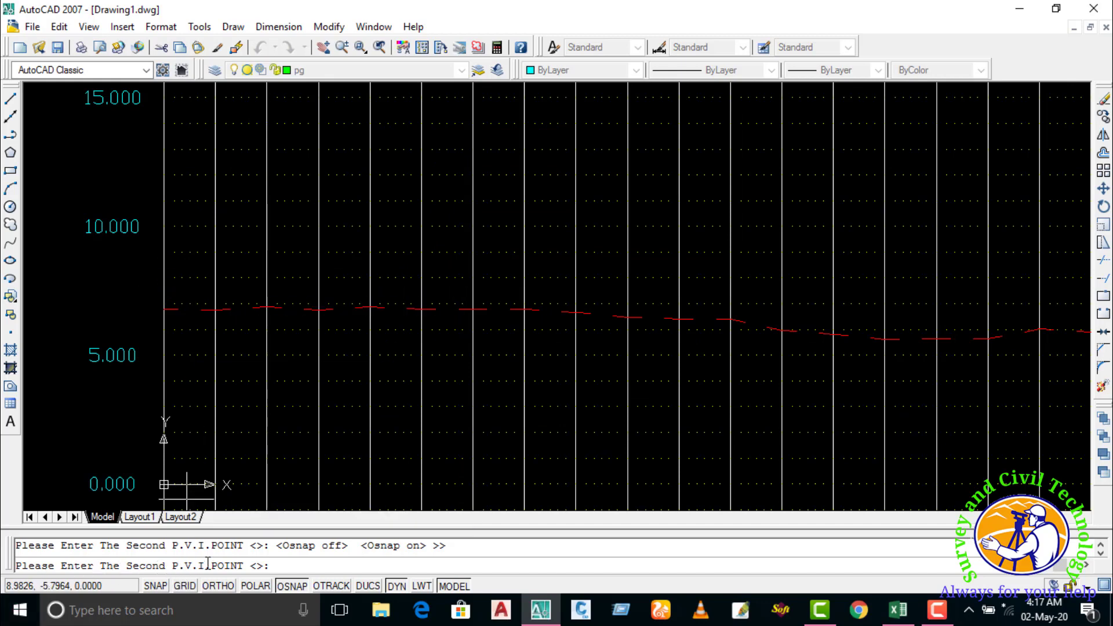
{"action": "scroll", "coordinate": [218, 330], "scroll_direction": "down", "scroll_amount": 2}
{"action": "scroll", "coordinate": [381, 392], "scroll_direction": "down", "scroll_amount": 2}
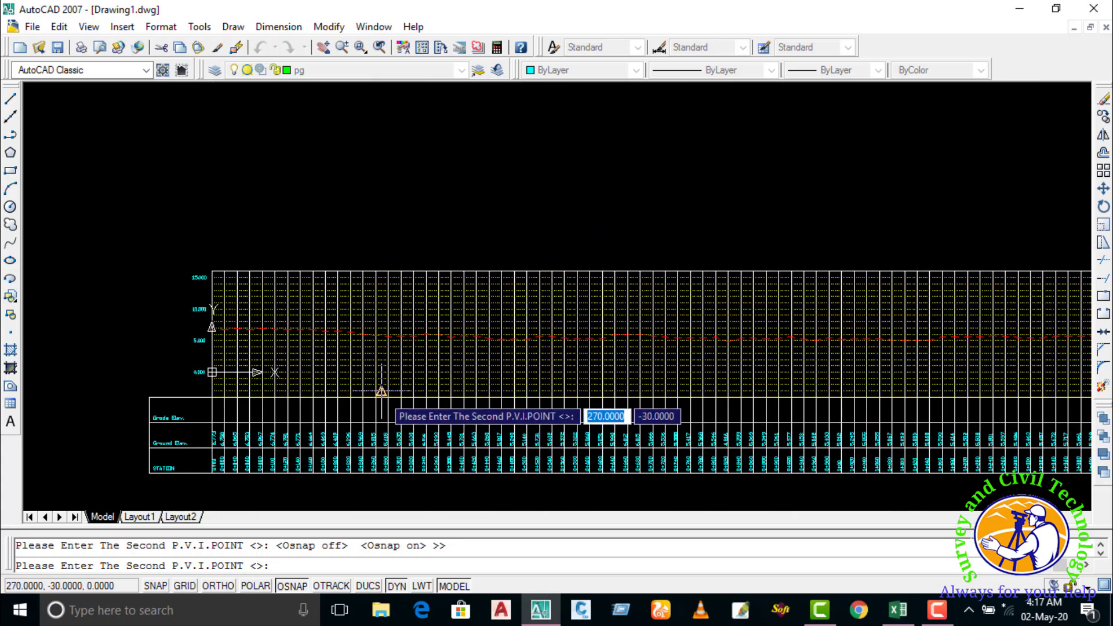
{"action": "scroll", "coordinate": [400, 449], "scroll_direction": "up", "scroll_amount": 2}
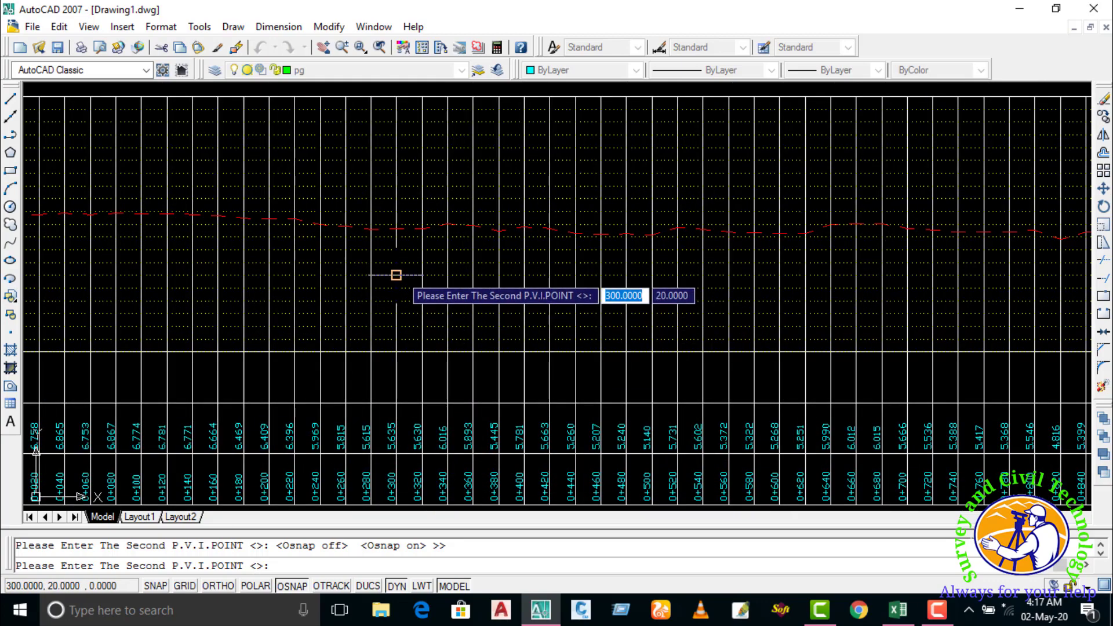
{"action": "scroll", "coordinate": [394, 212], "scroll_direction": "up", "scroll_amount": 1}
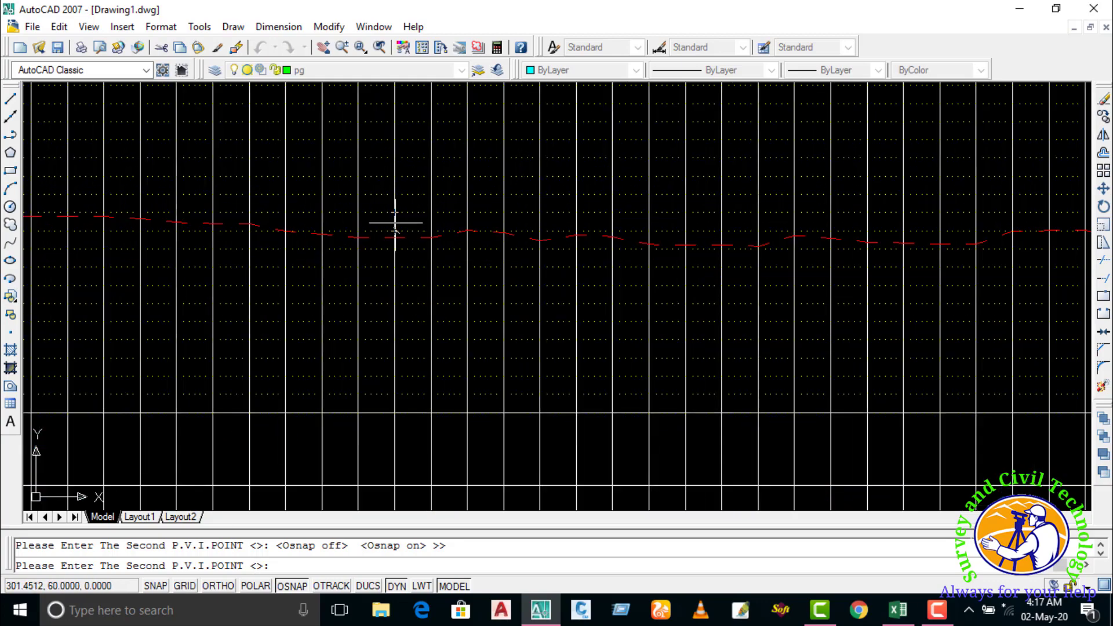
{"action": "scroll", "coordinate": [394, 212], "scroll_direction": "up", "scroll_amount": 1}
{"action": "left_click", "coordinate": [393, 200]}
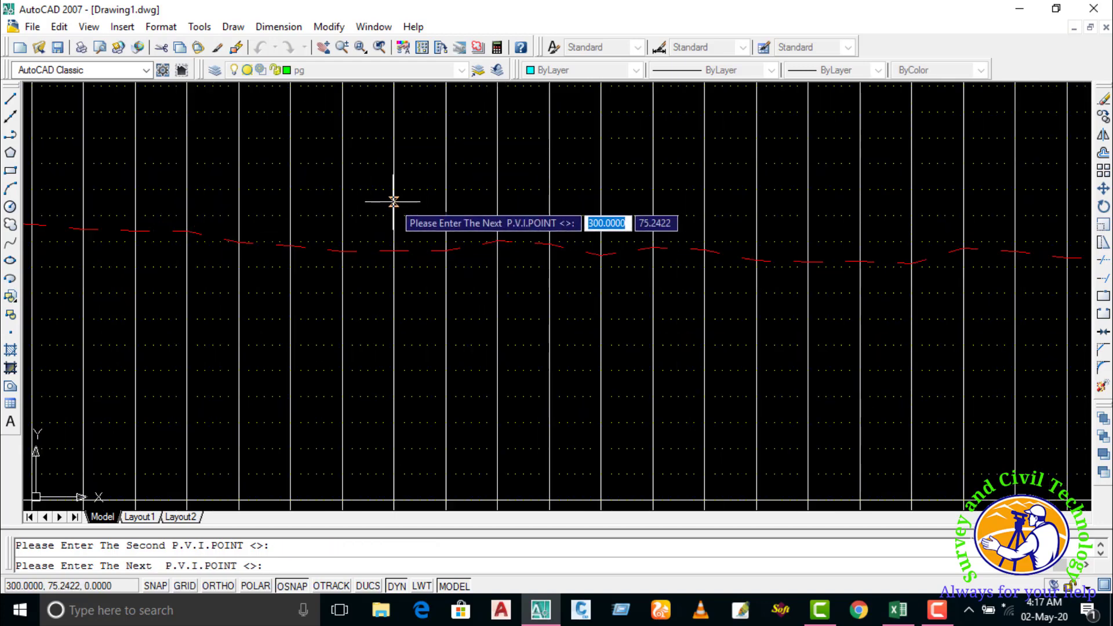
- Locate the stations around 0+500 and place the next P.V.I. point on the 0+520 station line, above the ground line
{"action": "scroll", "coordinate": [393, 217], "scroll_direction": "down", "scroll_amount": 3}
{"action": "scroll", "coordinate": [512, 364], "scroll_direction": "up", "scroll_amount": 2}
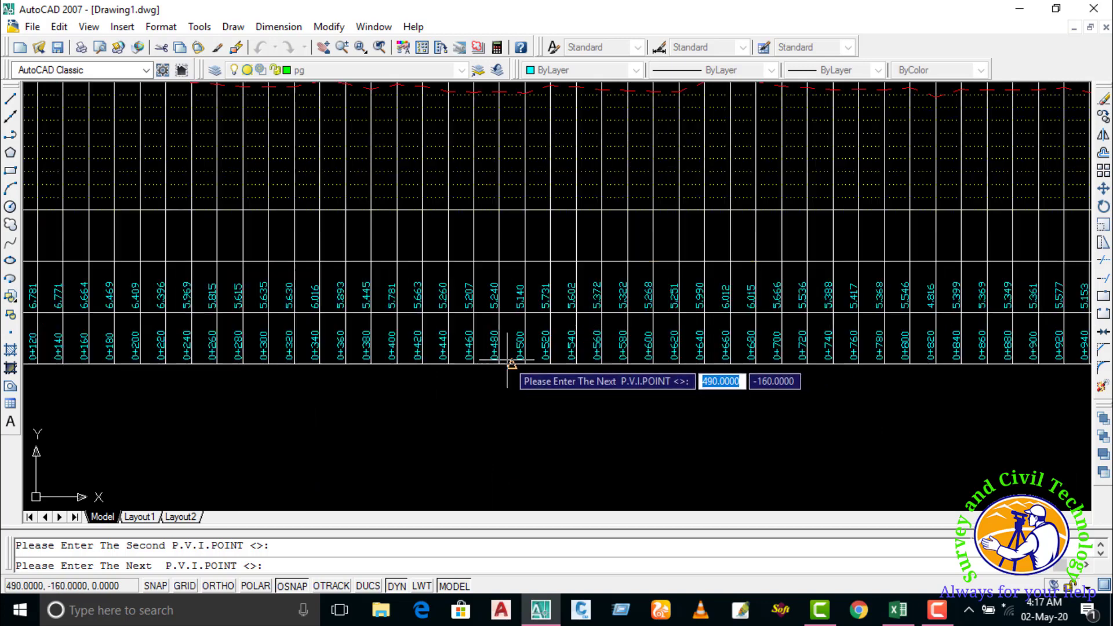
{"action": "scroll", "coordinate": [512, 363], "scroll_direction": "up", "scroll_amount": 3}
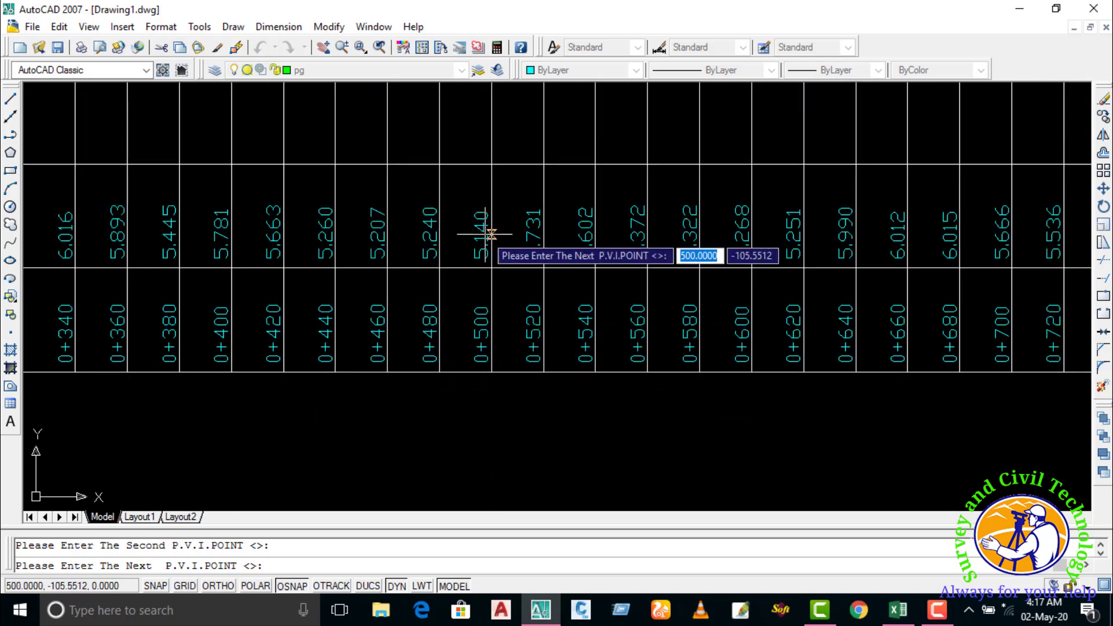
{"action": "scroll", "coordinate": [486, 234], "scroll_direction": "down", "scroll_amount": 4}
{"action": "middle_click_drag", "start_coordinate": [482, 267], "coordinate": [457, 508]}
{"action": "scroll", "coordinate": [445, 201], "scroll_direction": "up", "scroll_amount": 3}
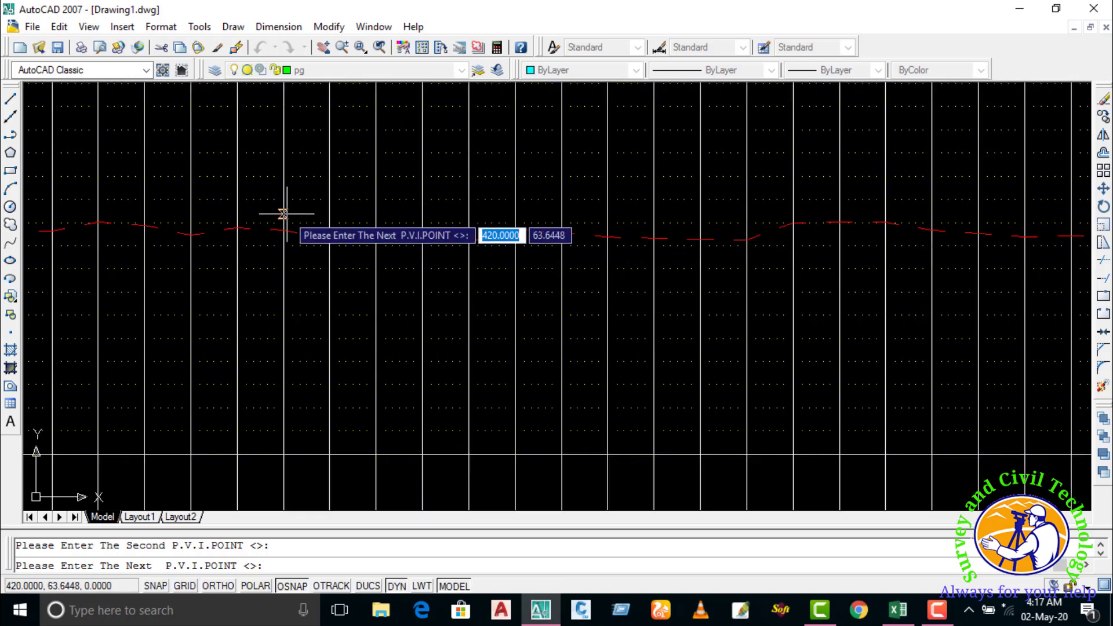
{"action": "scroll", "coordinate": [468, 214], "scroll_direction": "up", "scroll_amount": 2}
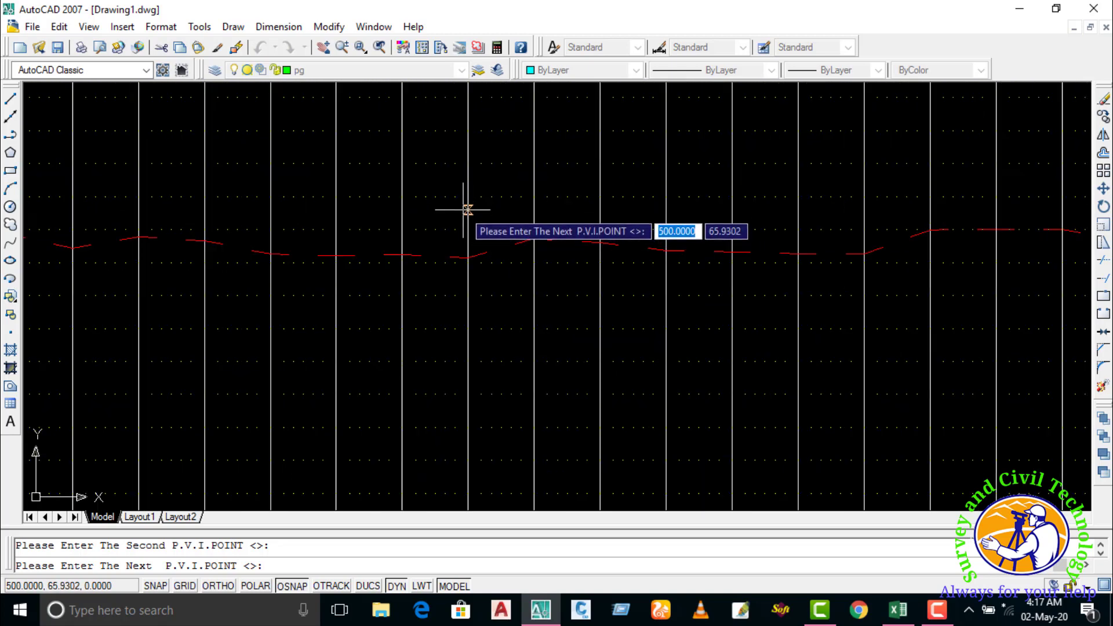
{"action": "scroll", "coordinate": [467, 210], "scroll_direction": "up", "scroll_amount": 2}
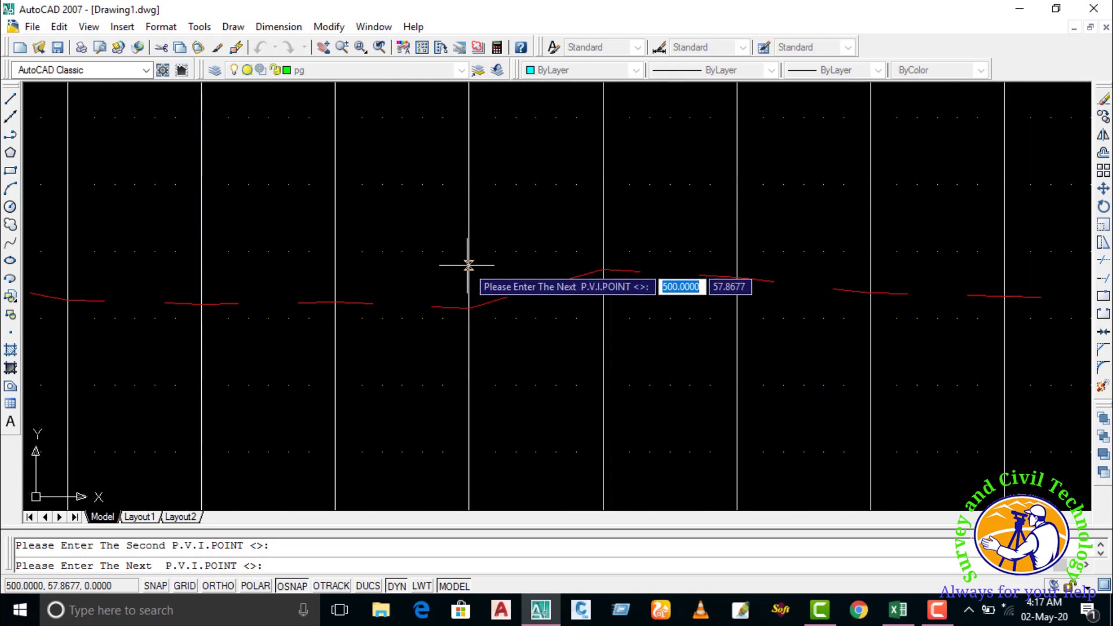
{"action": "left_click", "coordinate": [603, 214]}
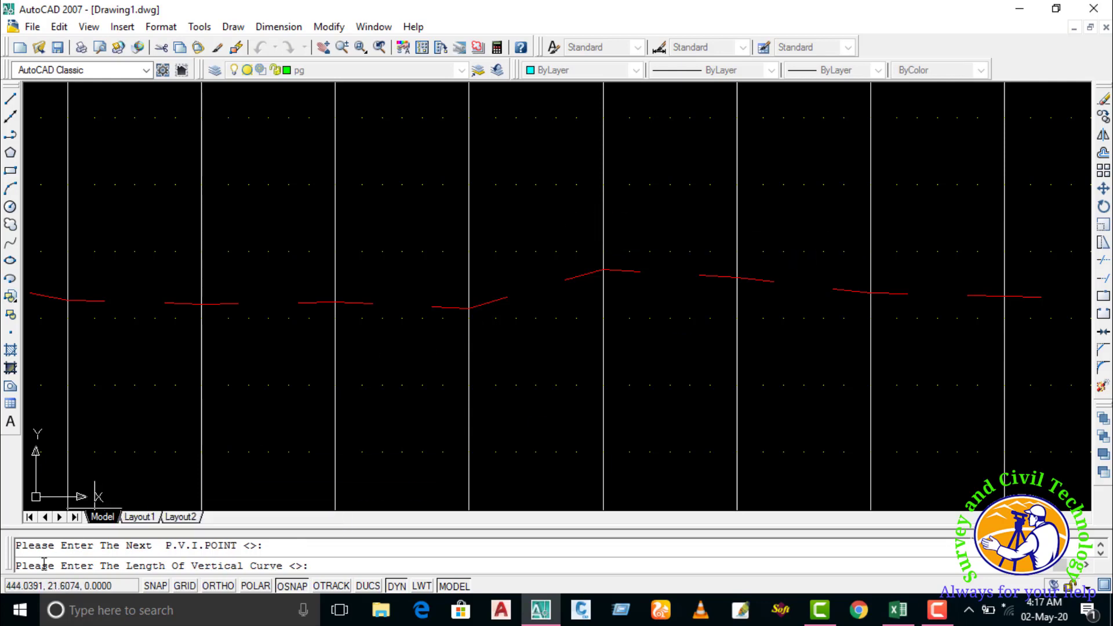
- Set the length of the vertical curve at the 0+300 P.V.I. to 100
{"action": "scroll", "coordinate": [795, 241], "scroll_direction": "down", "scroll_amount": 2}
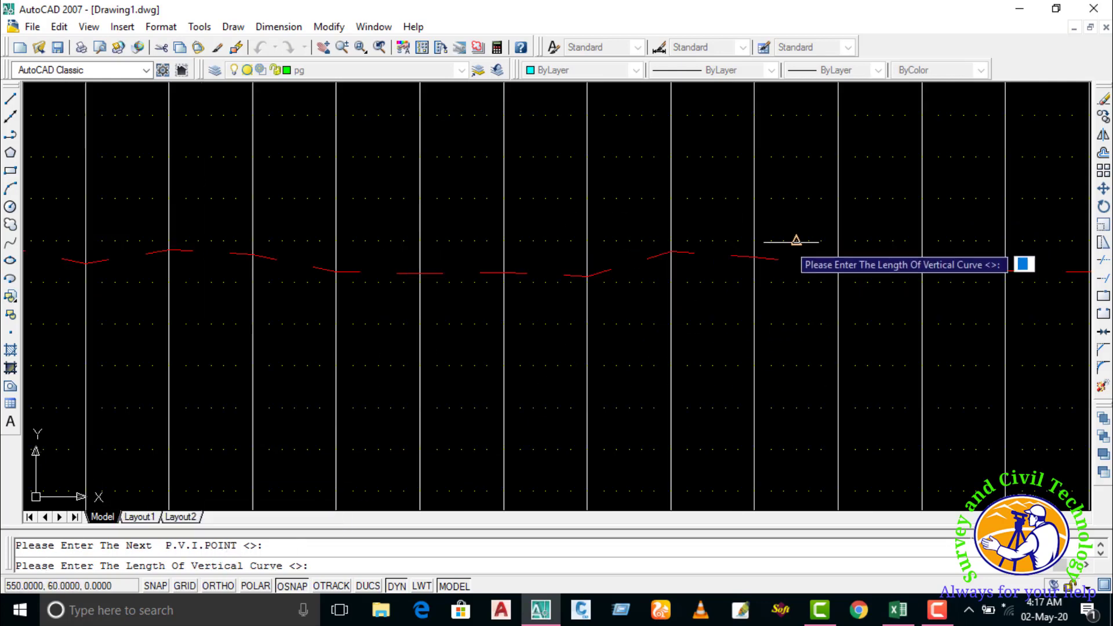
{"action": "middle_click_drag", "start_coordinate": [795, 242], "coordinate": [713, 216]}
{"action": "scroll", "coordinate": [721, 218], "scroll_direction": "down", "scroll_amount": 1}
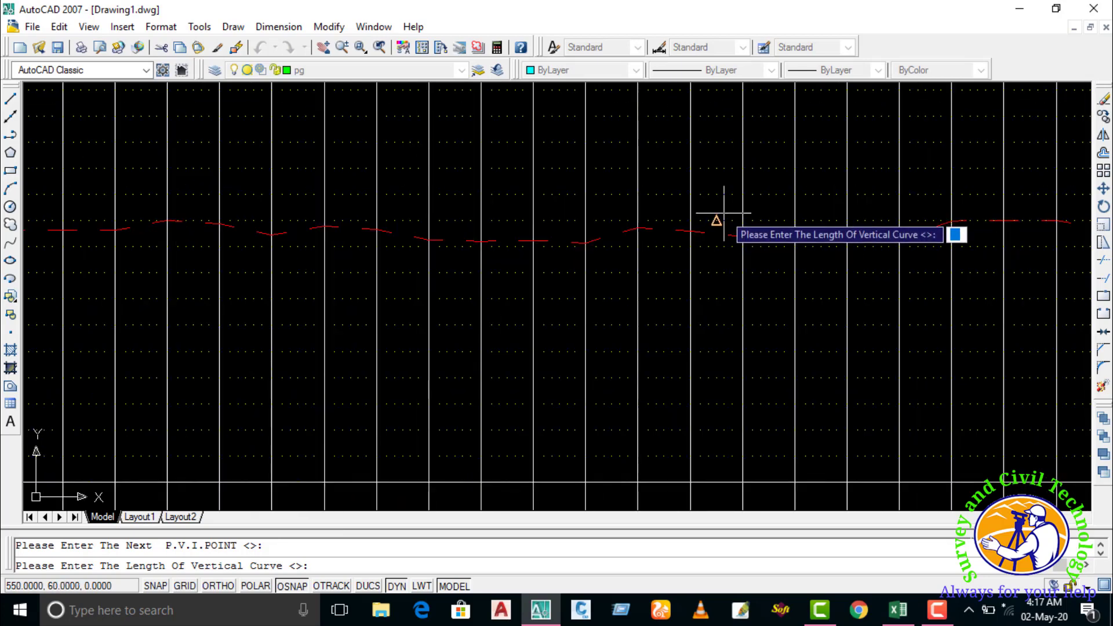
{"action": "scroll", "coordinate": [398, 238], "scroll_direction": "down", "scroll_amount": 1}
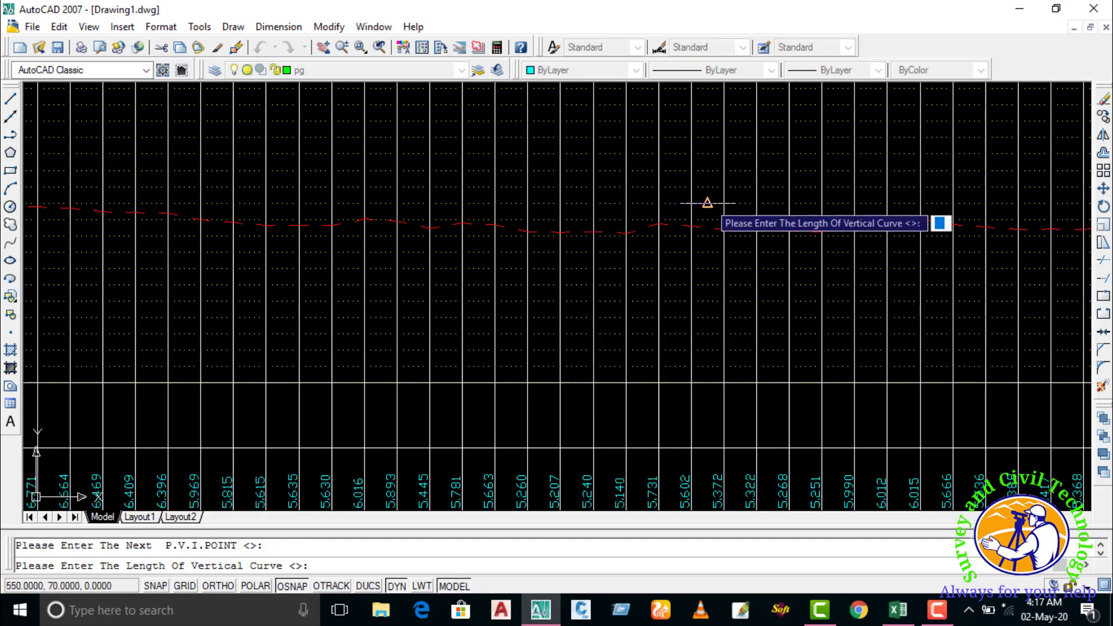
{"action": "type", "text": "1"}
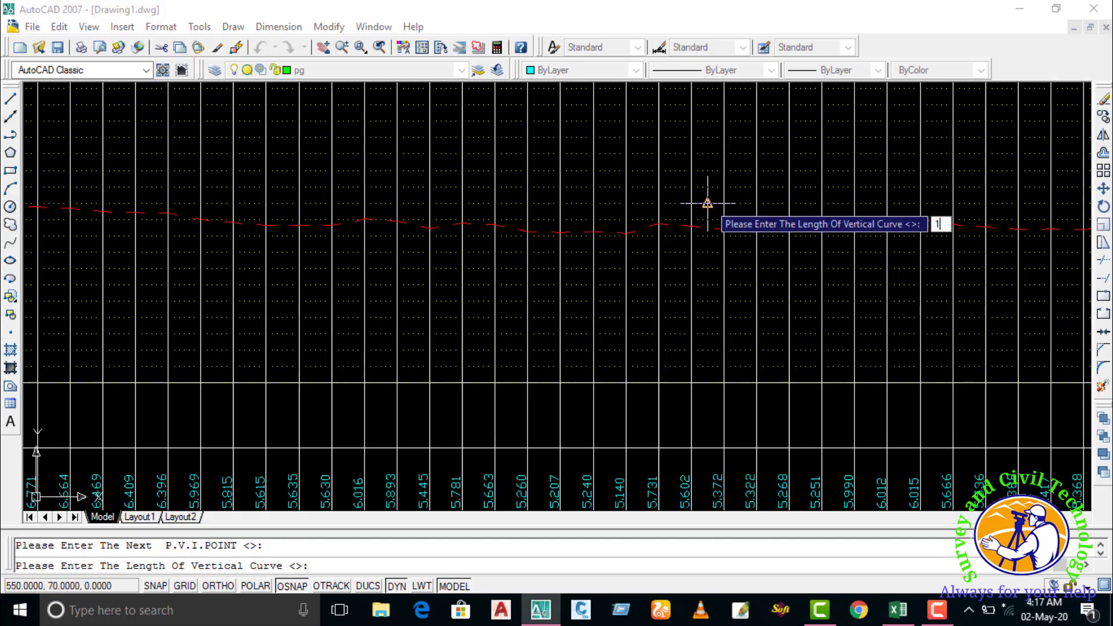
{"action": "type", "text": "00"}
{"action": "key", "text": "Return"}
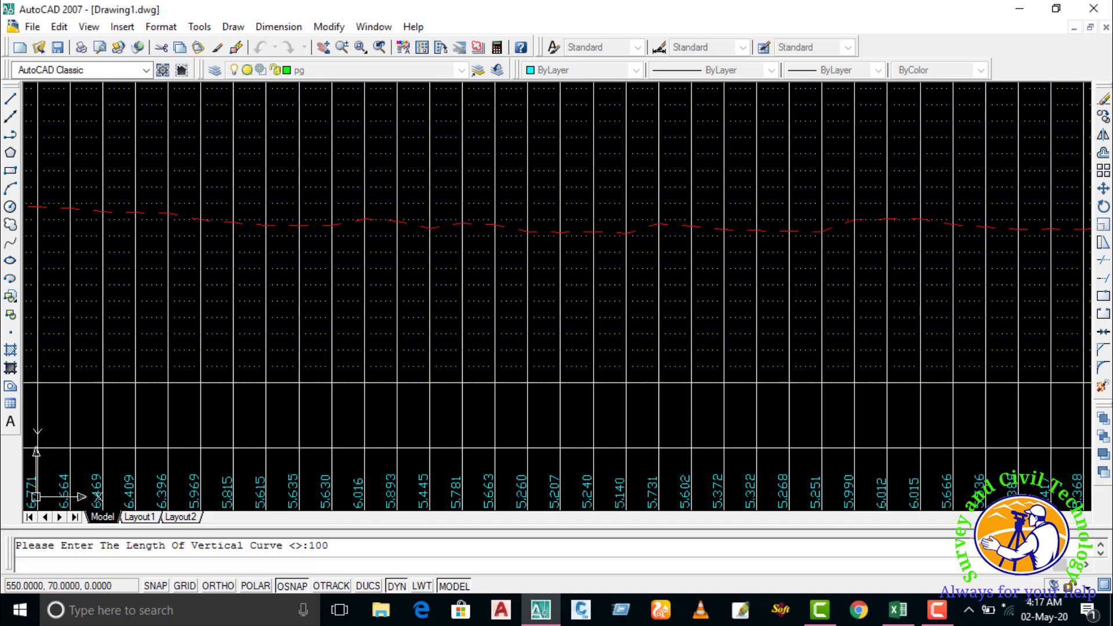
- Examine the drawn design line, its gradient, the P.V.I. data at 0+300 and the Grade Elev. row of the table
{"action": "scroll", "coordinate": [705, 202], "scroll_direction": "down", "scroll_amount": 3}
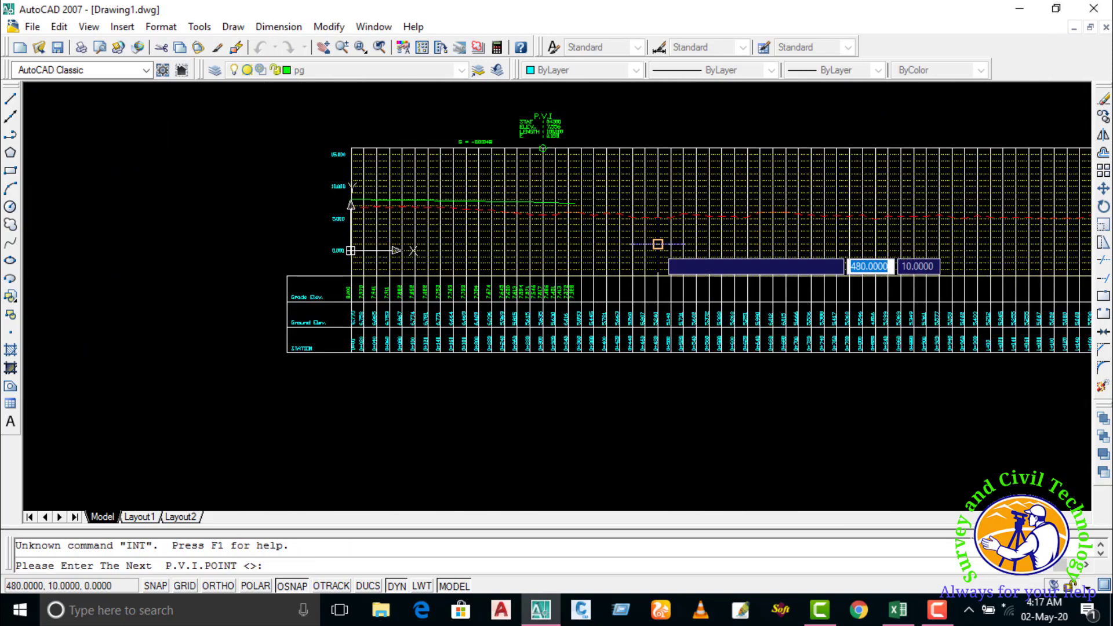
{"action": "scroll", "coordinate": [334, 197], "scroll_direction": "up", "scroll_amount": 5}
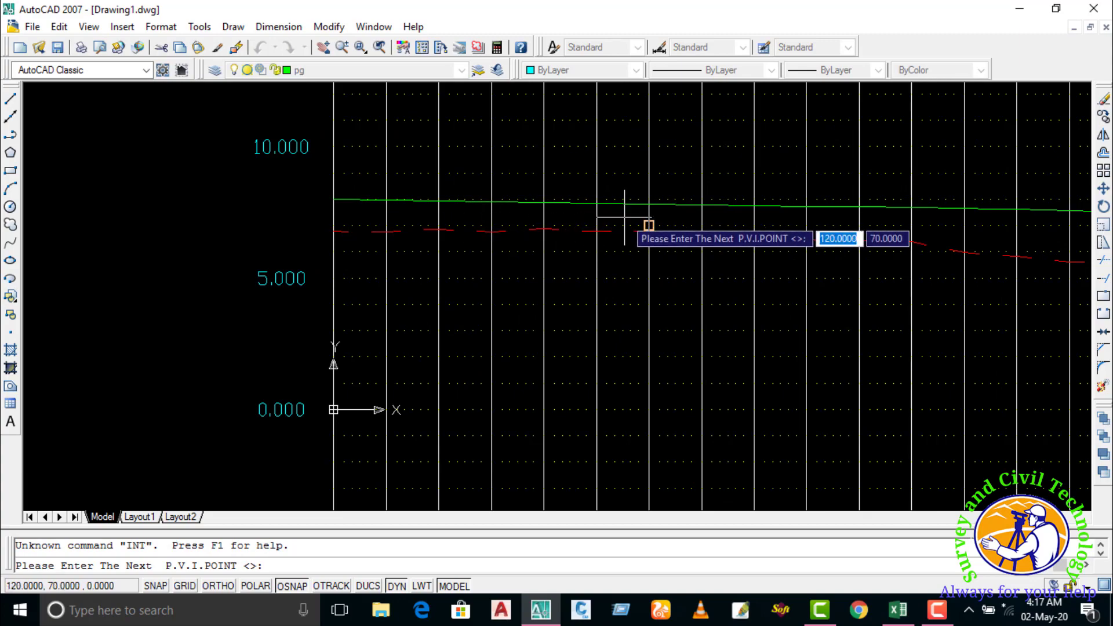
{"action": "scroll", "coordinate": [497, 256], "scroll_direction": "down", "scroll_amount": 3}
{"action": "scroll", "coordinate": [620, 141], "scroll_direction": "up", "scroll_amount": 2}
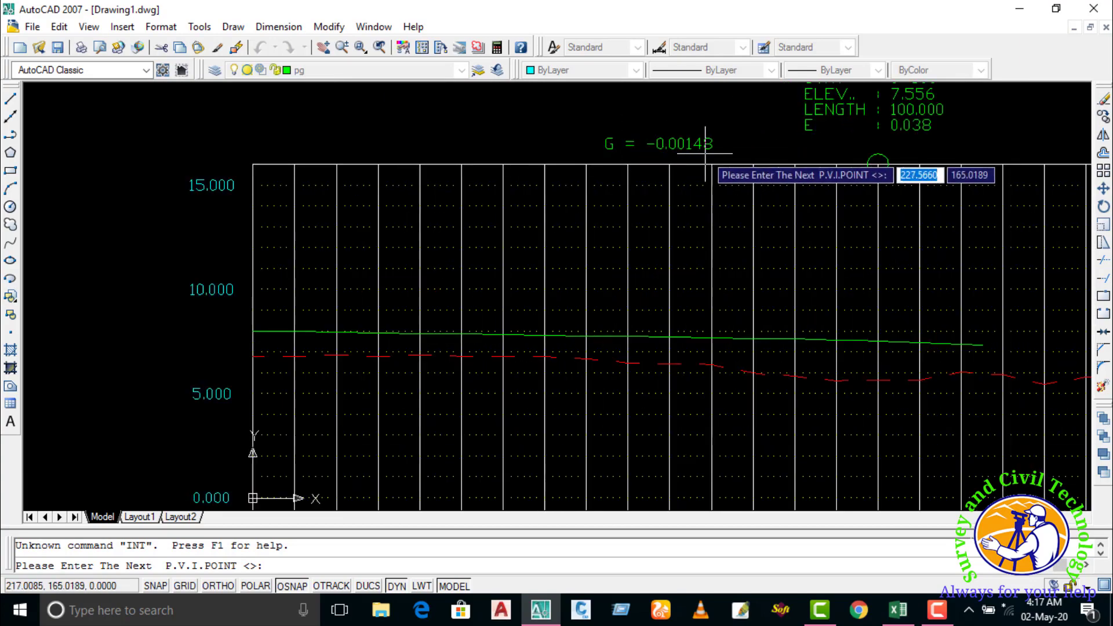
{"action": "scroll", "coordinate": [673, 142], "scroll_direction": "up", "scroll_amount": 3}
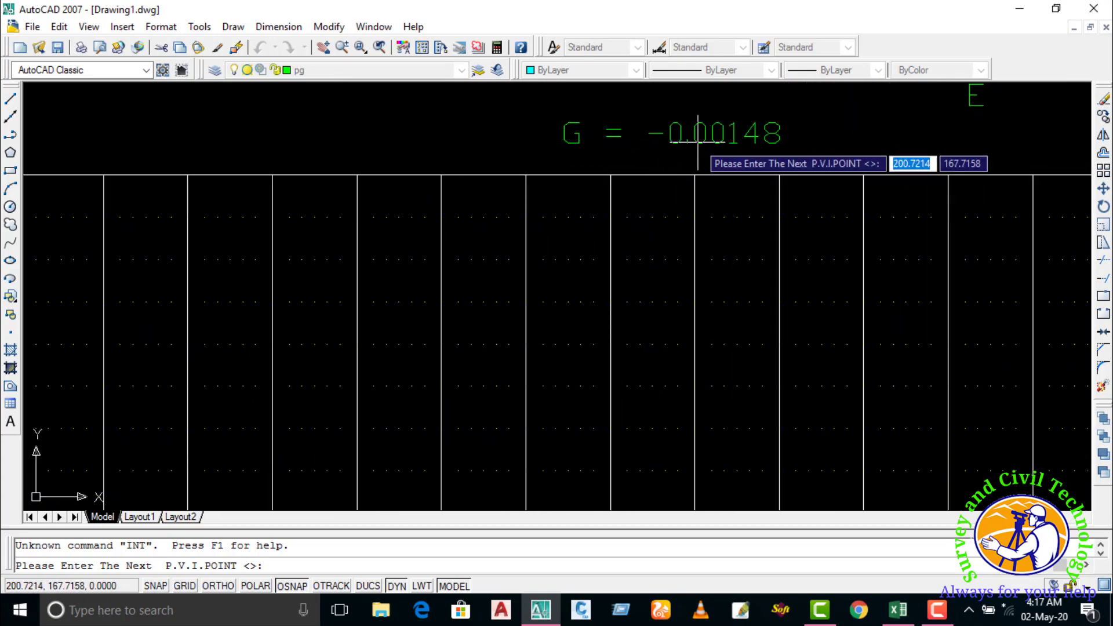
{"action": "scroll", "coordinate": [748, 155], "scroll_direction": "down", "scroll_amount": 5}
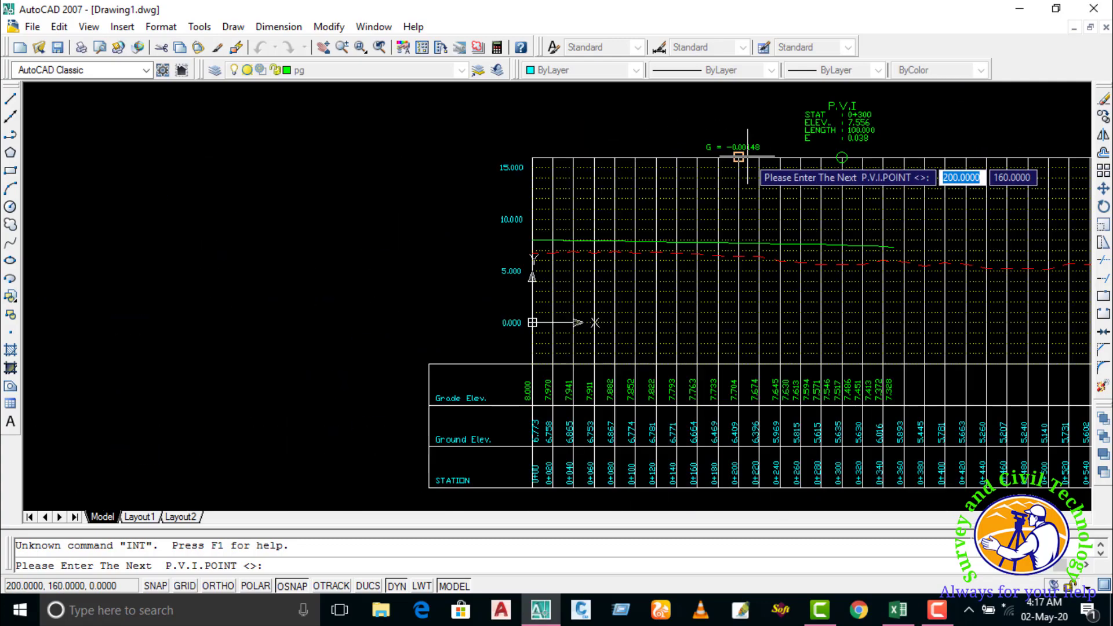
{"action": "scroll", "coordinate": [725, 409], "scroll_direction": "up", "scroll_amount": 2}
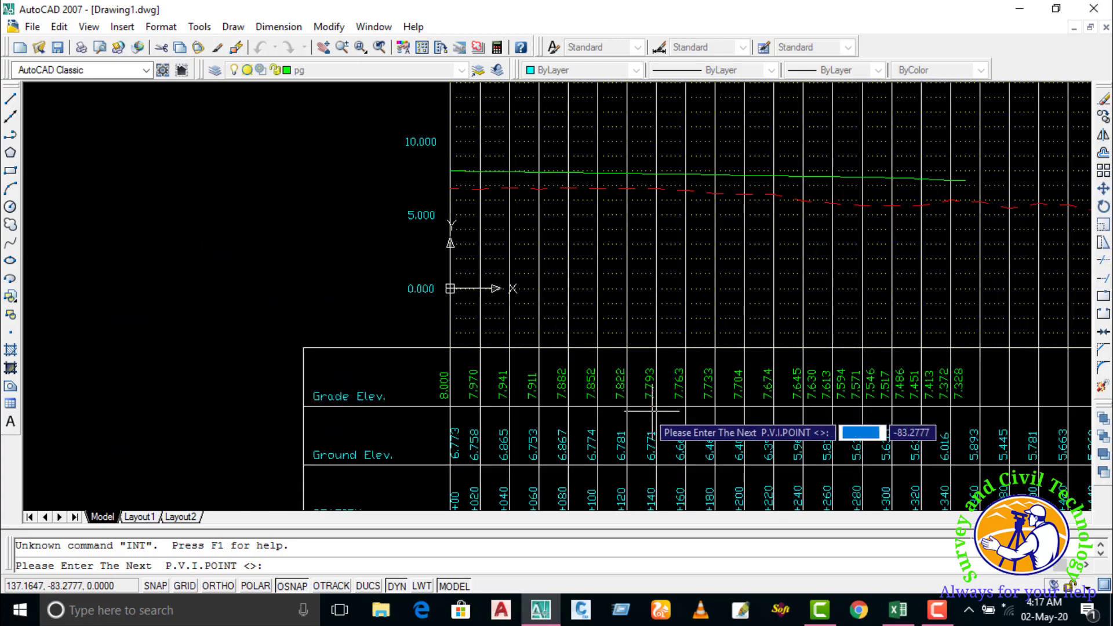
{"action": "scroll", "coordinate": [545, 403], "scroll_direction": "up", "scroll_amount": 3}
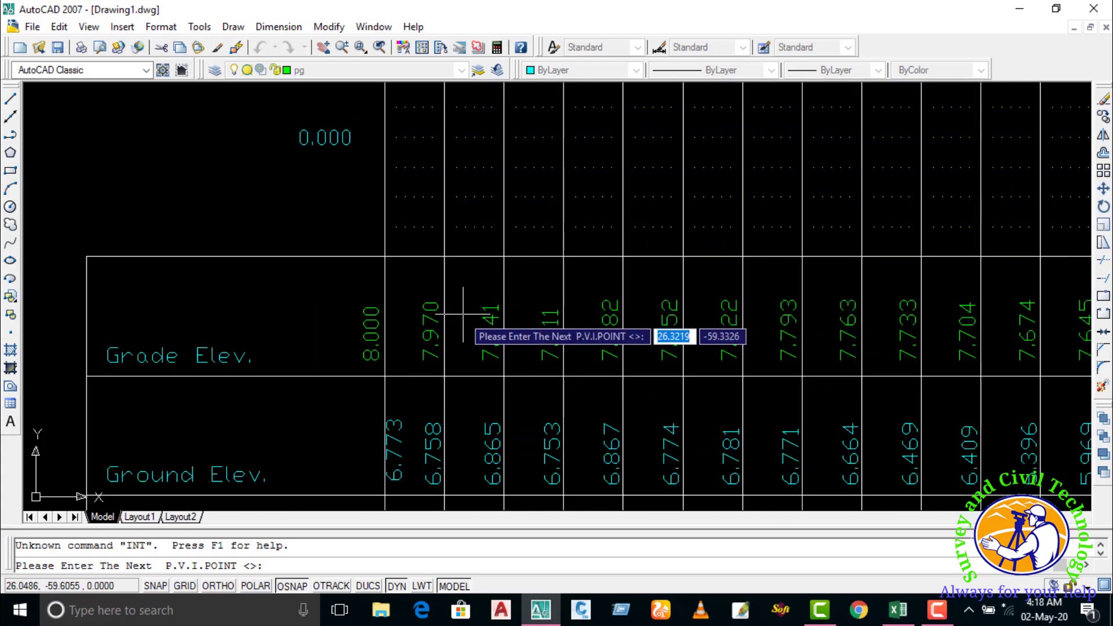
{"action": "scroll", "coordinate": [464, 315], "scroll_direction": "down", "scroll_amount": 4}
{"action": "scroll", "coordinate": [676, 313], "scroll_direction": "up", "scroll_amount": 3}
{"action": "middle_click_drag", "start_coordinate": [876, 320], "coordinate": [661, 301]}
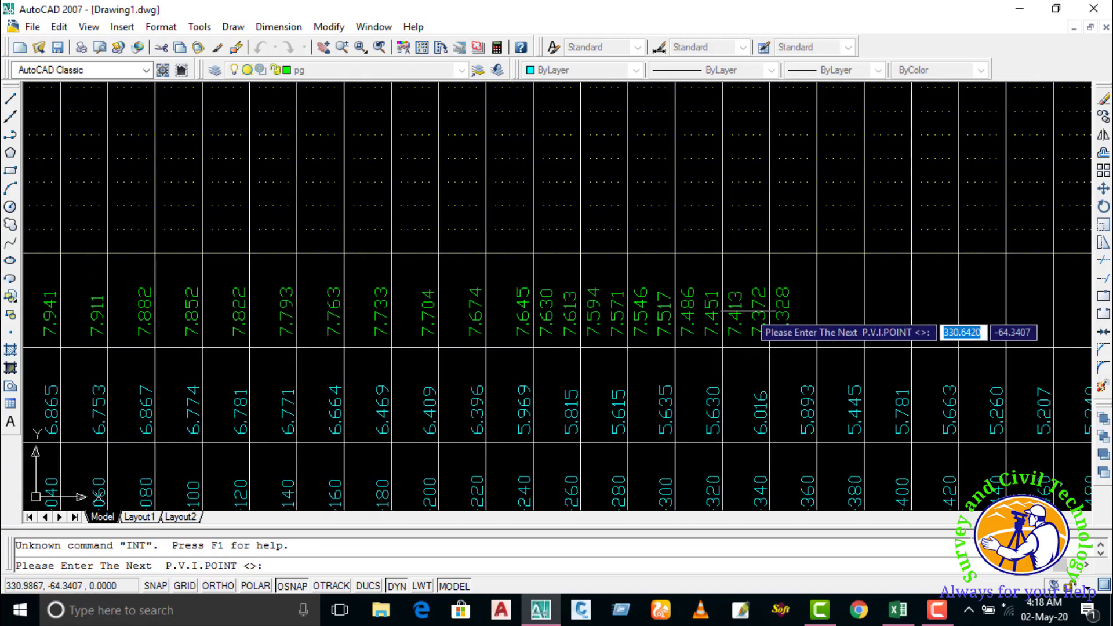
{"action": "scroll", "coordinate": [748, 261], "scroll_direction": "down", "scroll_amount": 3}
{"action": "scroll", "coordinate": [633, 236], "scroll_direction": "up", "scroll_amount": 4}
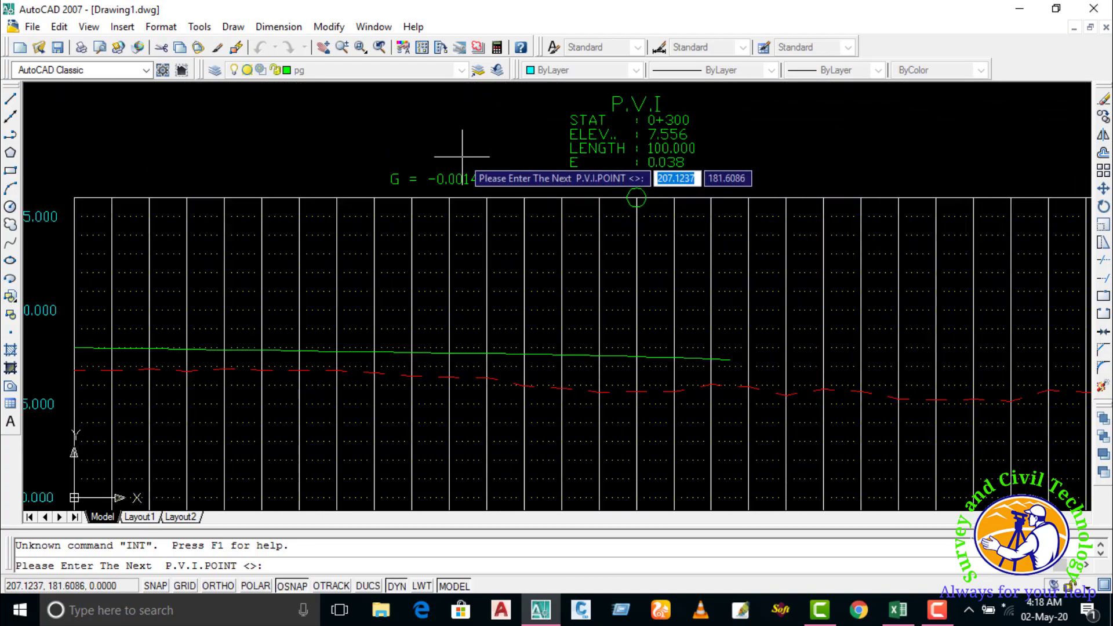
{"action": "scroll", "coordinate": [697, 168], "scroll_direction": "up", "scroll_amount": 2}
{"action": "scroll", "coordinate": [664, 181], "scroll_direction": "down", "scroll_amount": 2}
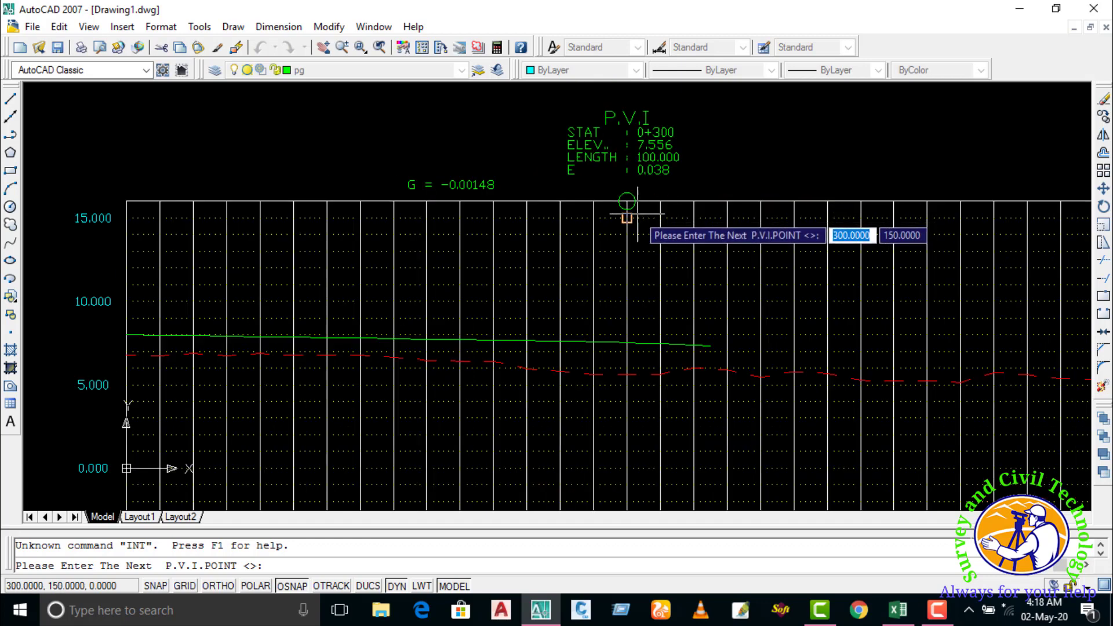
{"action": "scroll", "coordinate": [575, 147], "scroll_direction": "up", "scroll_amount": 2}
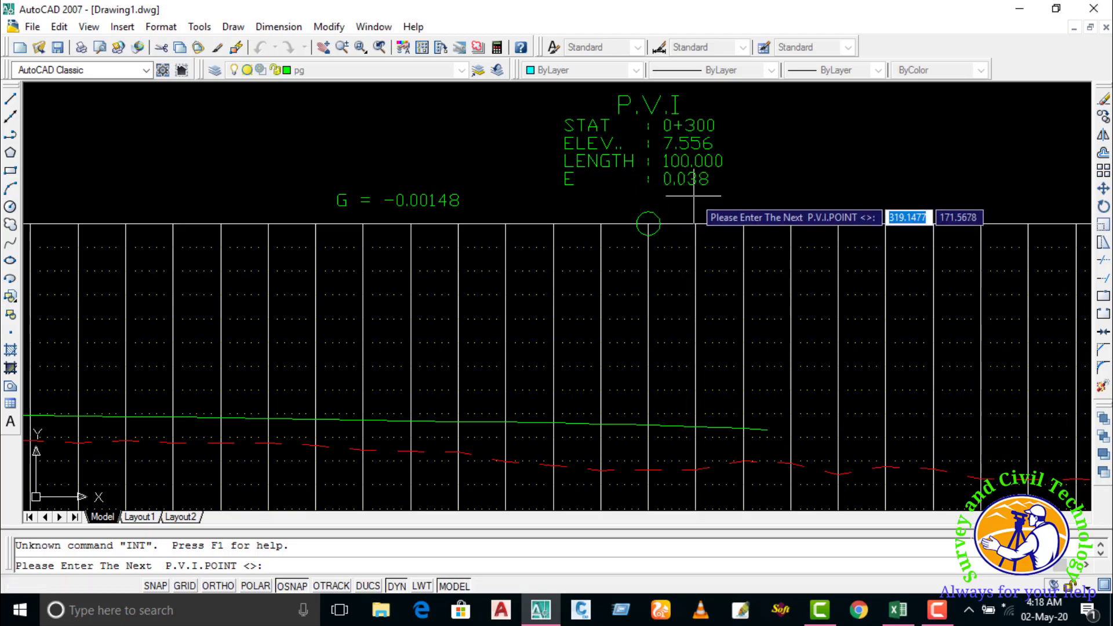
- Place the next P.V.I. point on the 0+840 station line at elevation 16, with a vertical curve length of 200 for the 0+520 P.V.I
{"action": "scroll", "coordinate": [694, 200], "scroll_direction": "down", "scroll_amount": 6}
{"action": "mouse_move", "coordinate": [793, 308]}
{"action": "middle_mouse_down"}
{"action": "mouse_move", "coordinate": [617, 264]}
{"action": "mouse_move", "coordinate": [509, 273]}
{"action": "middle_mouse_up"}
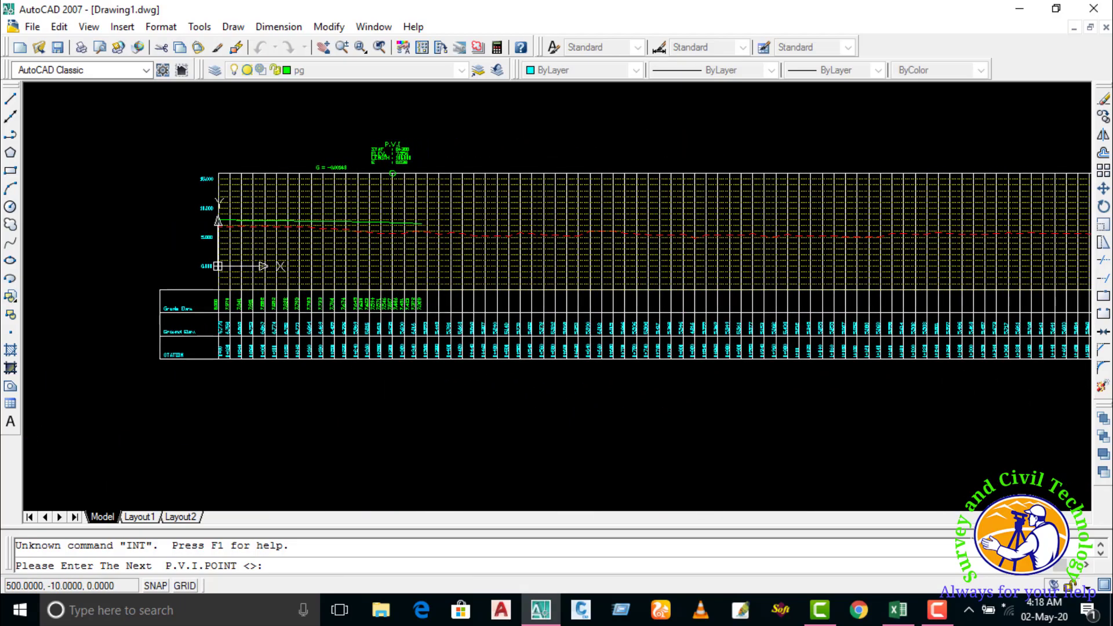
{"action": "scroll", "coordinate": [519, 340], "scroll_direction": "up", "scroll_amount": 4}
{"action": "scroll", "coordinate": [509, 372], "scroll_direction": "up", "scroll_amount": 2}
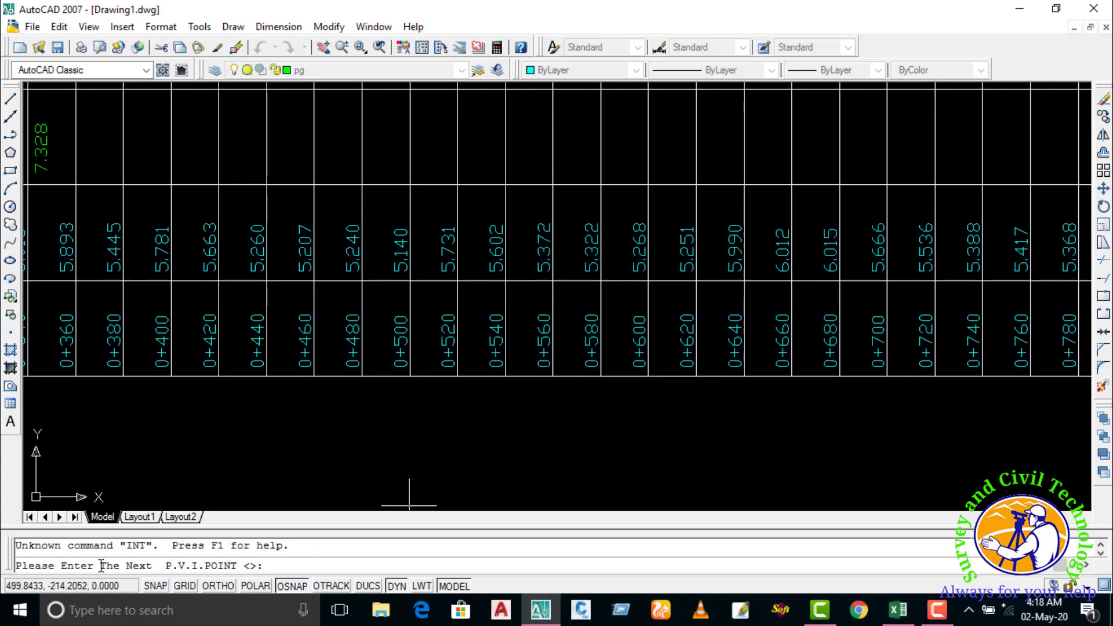
{"action": "scroll", "coordinate": [360, 354], "scroll_direction": "down", "scroll_amount": 7}
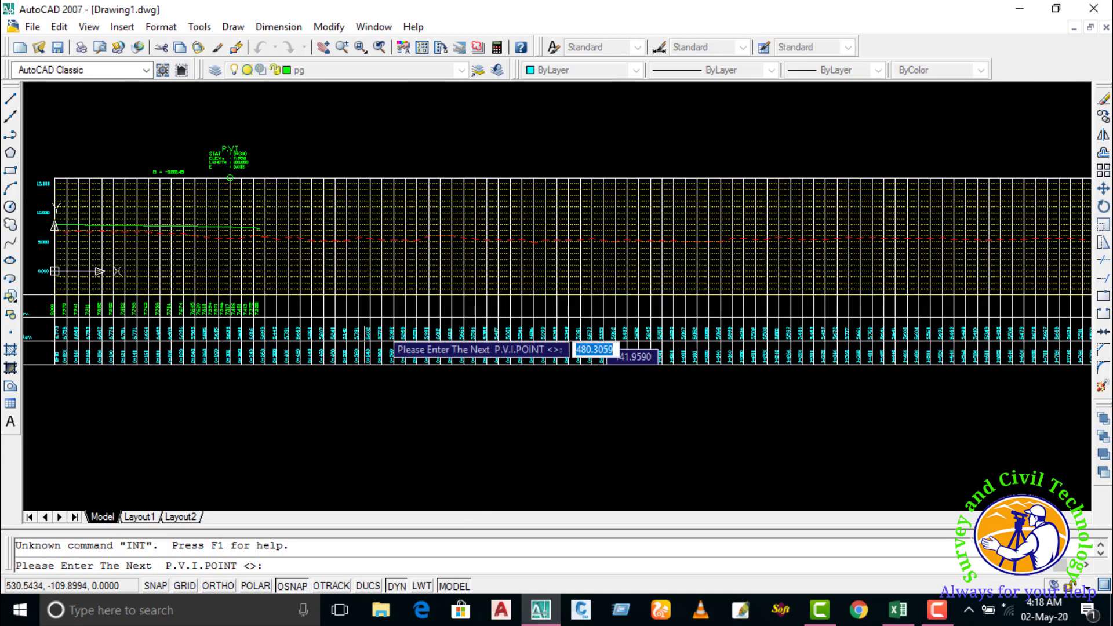
{"action": "scroll", "coordinate": [435, 255], "scroll_direction": "up", "scroll_amount": 2}
{"action": "scroll", "coordinate": [532, 251], "scroll_direction": "up", "scroll_amount": 4}
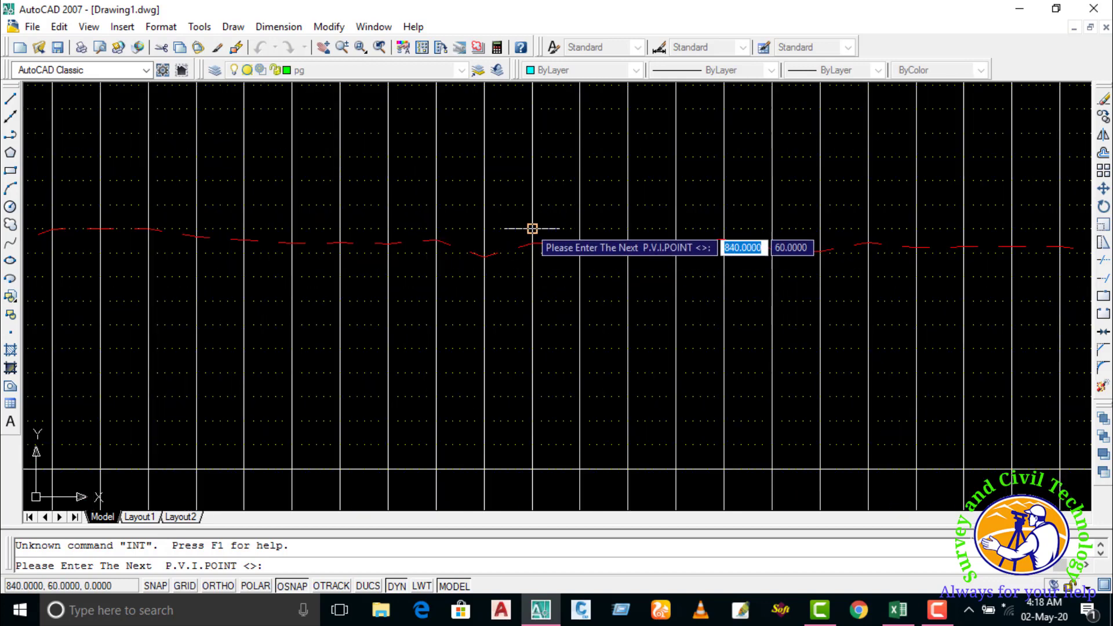
{"action": "left_click", "coordinate": [530, 188]}
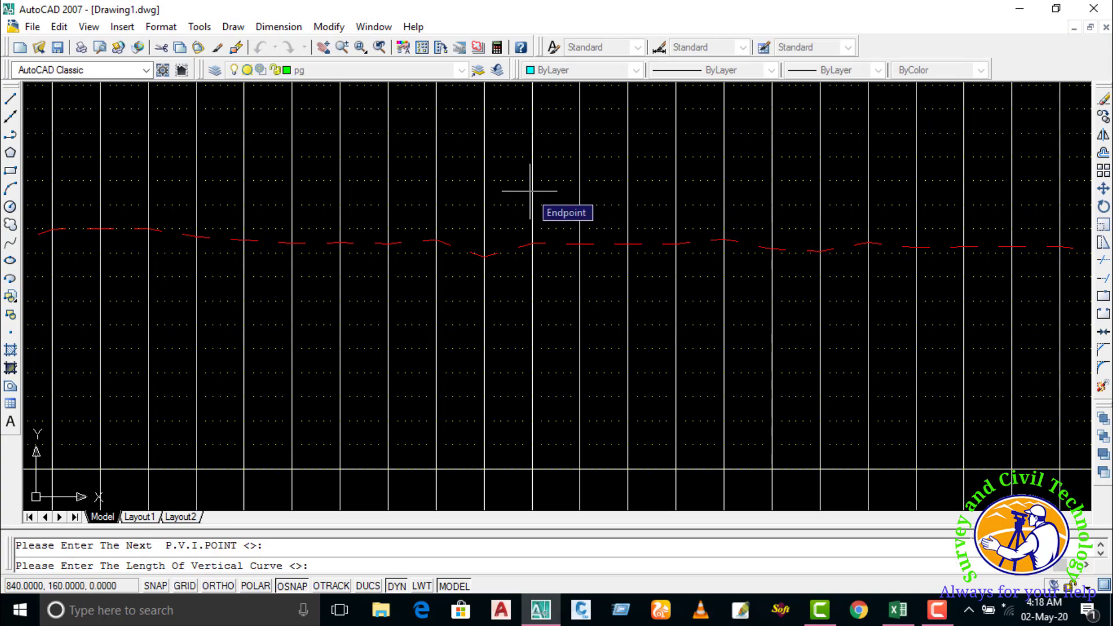
{"action": "type", "text": "200"}
{"action": "key", "text": "Return"}
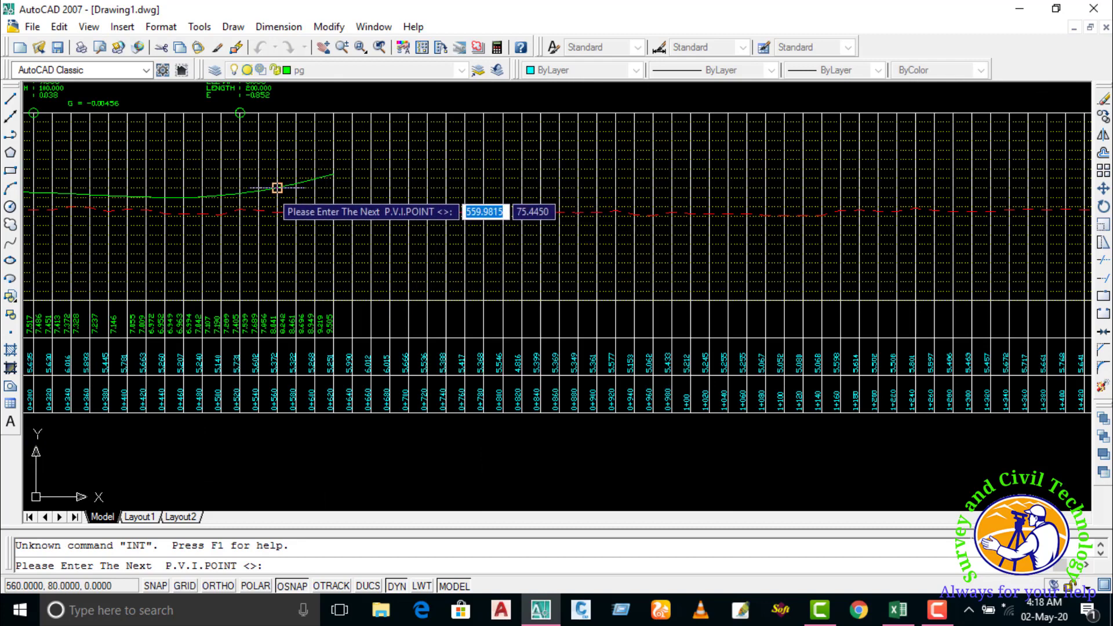
- Place the next P.V.I. point on the 1+520 station line at about elevation 8, with a vertical curve length of 100 for the 0+840 P.V.I
{"action": "middle_click_drag", "start_coordinate": [239, 186], "coordinate": [284, 224]}
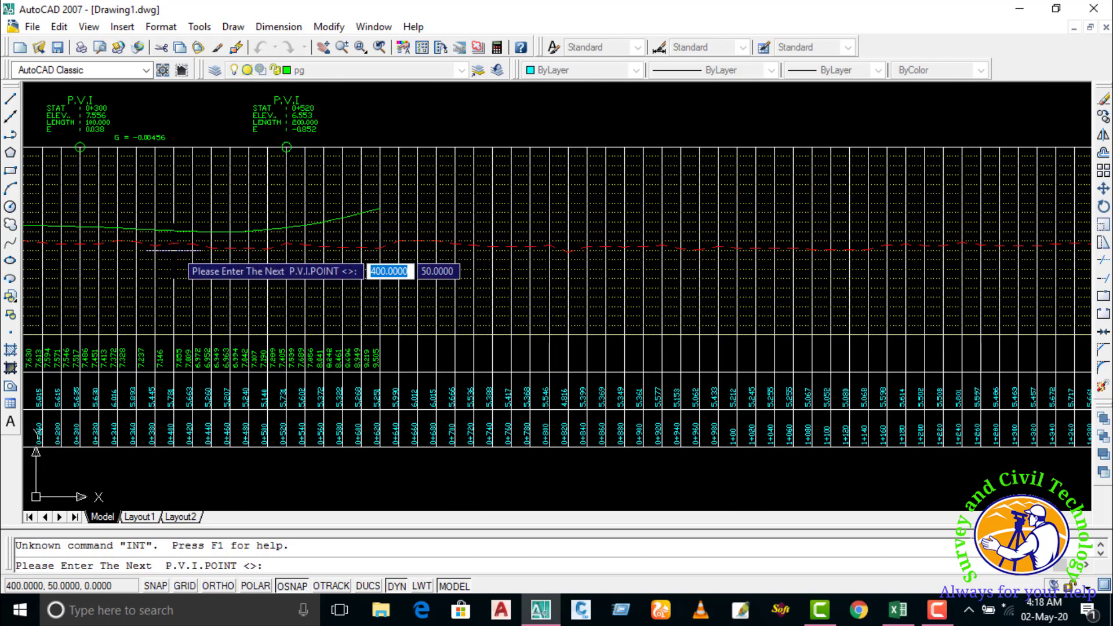
{"action": "scroll", "coordinate": [360, 232], "scroll_direction": "up", "scroll_amount": 2}
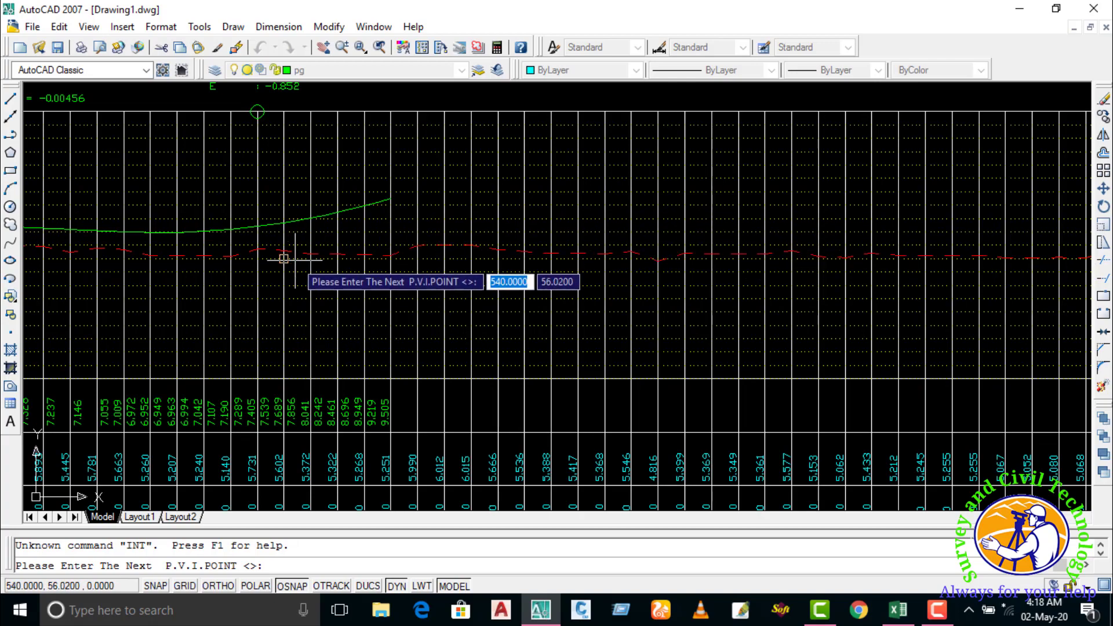
{"action": "scroll", "coordinate": [442, 364], "scroll_direction": "down", "scroll_amount": 1}
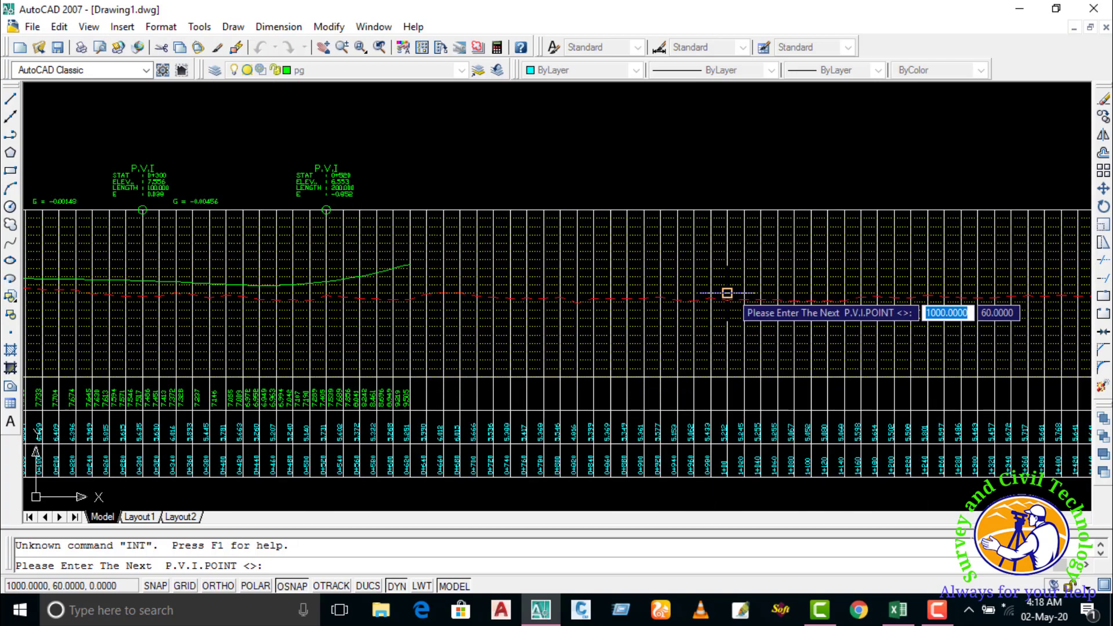
{"action": "scroll", "coordinate": [725, 290], "scroll_direction": "up", "scroll_amount": 5}
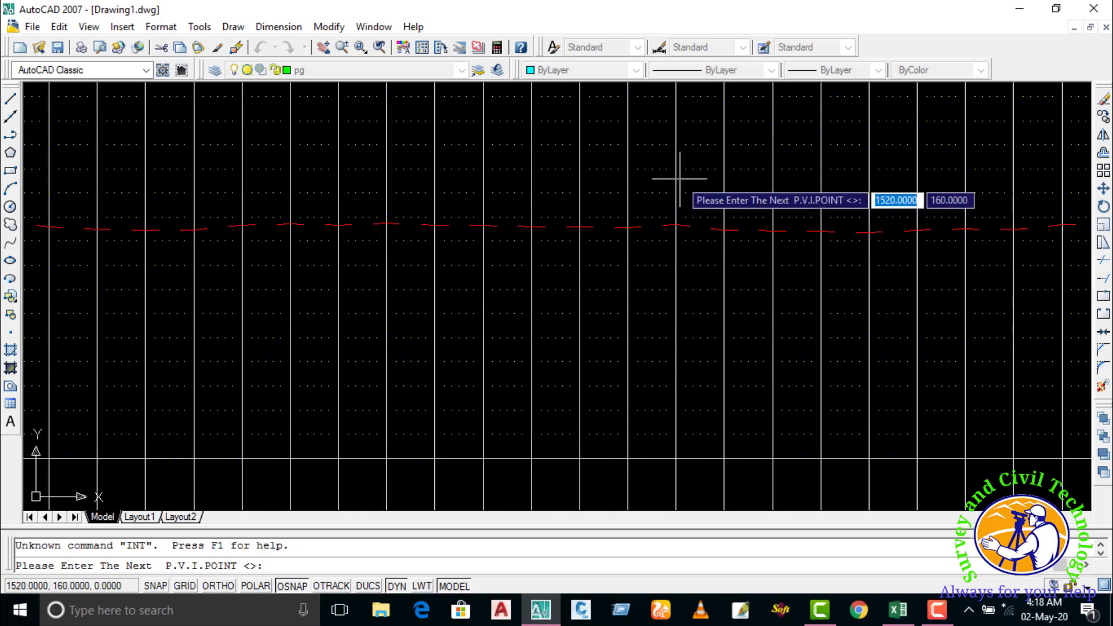
{"action": "left_click", "coordinate": [689, 185]}
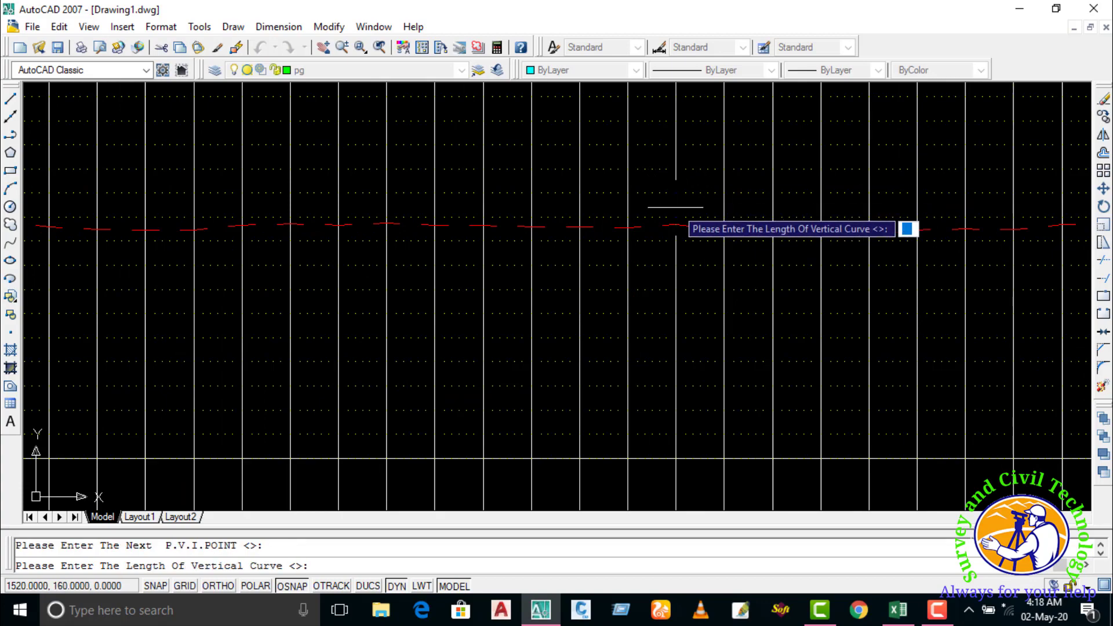
{"action": "type", "text": "100"}
{"action": "key", "text": "Return"}
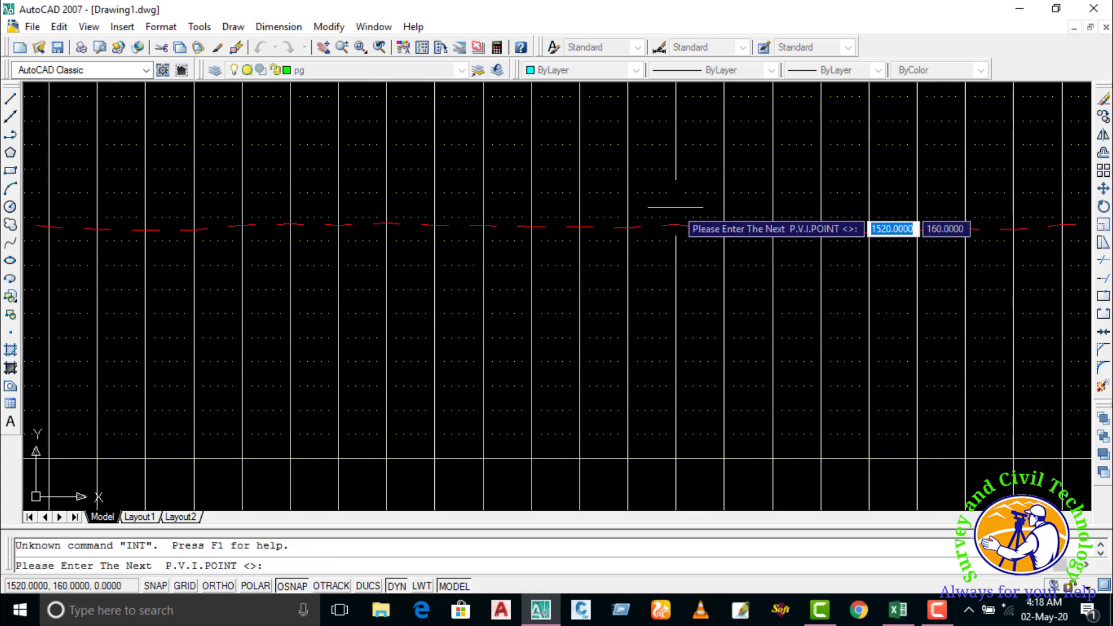
- Place the next P.V.I. point near station 2+960 at about elevation 8, with a vertical curve length of 300 for the 1+520 P.V.I
{"action": "scroll", "coordinate": [236, 171], "scroll_direction": "up", "scroll_amount": 3}
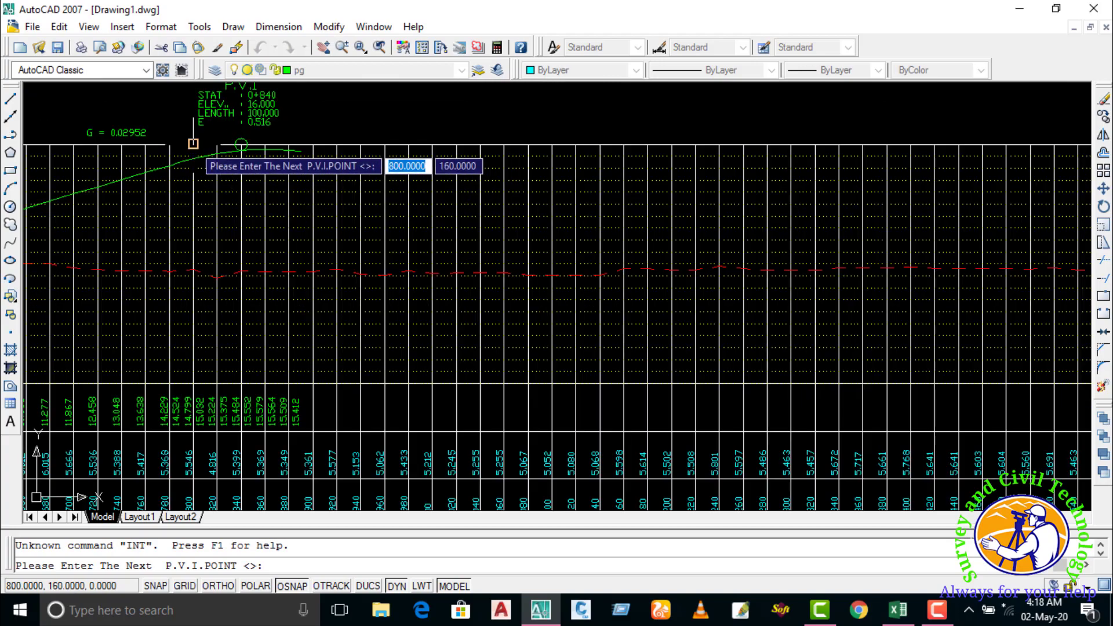
{"action": "scroll", "coordinate": [601, 276], "scroll_direction": "down", "scroll_amount": 4}
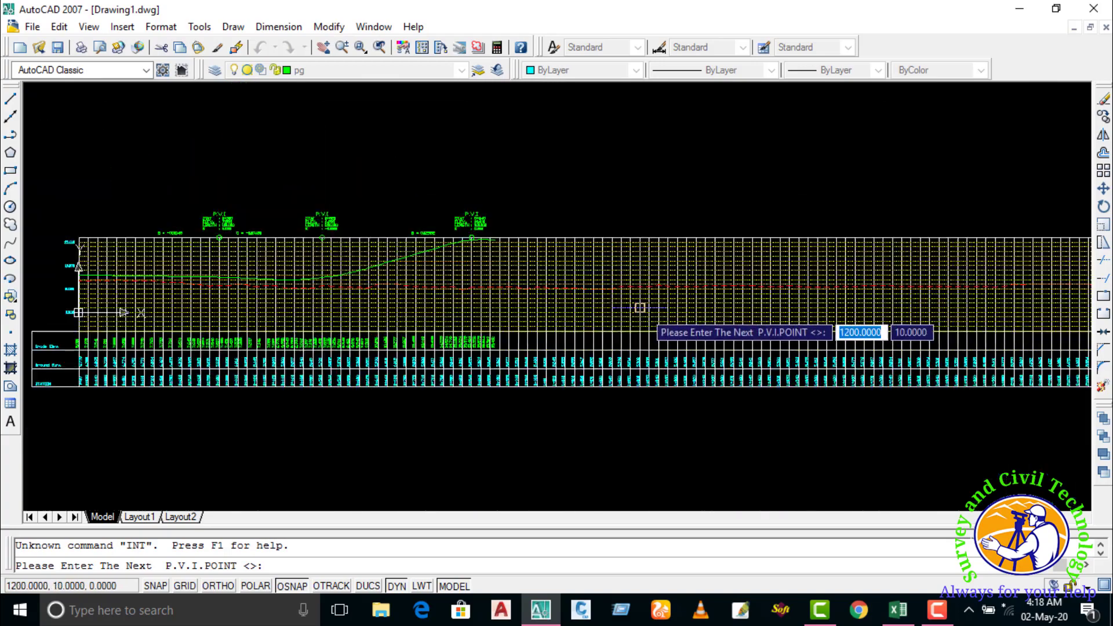
{"action": "middle_click_drag", "start_coordinate": [721, 330], "coordinate": [592, 301]}
{"action": "scroll", "coordinate": [348, 216], "scroll_direction": "up", "scroll_amount": 4}
{"action": "scroll", "coordinate": [419, 232], "scroll_direction": "down", "scroll_amount": 4}
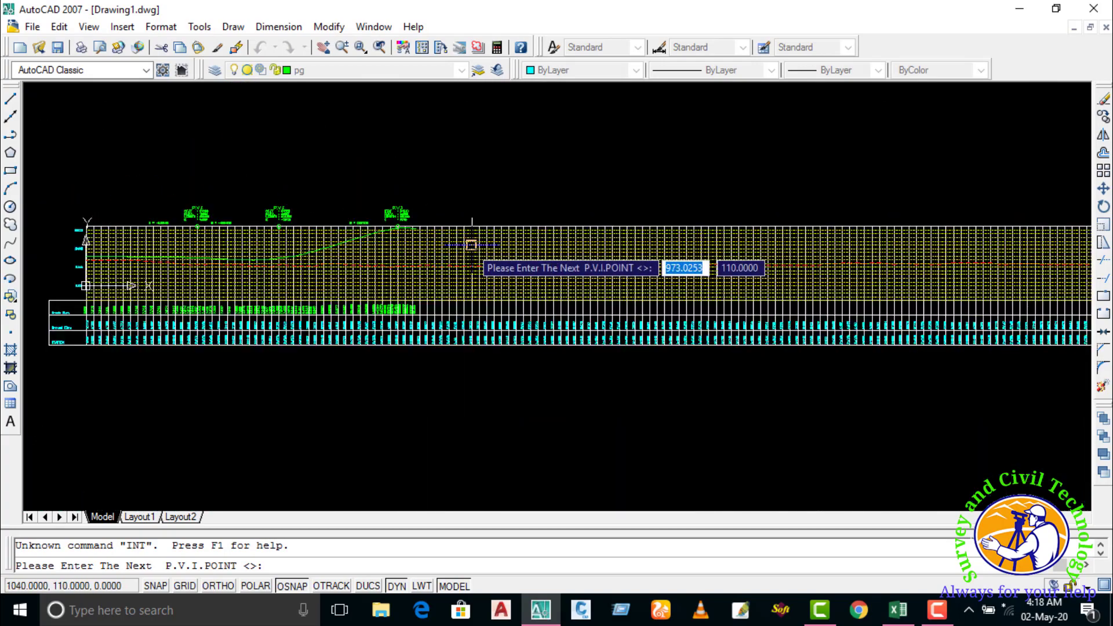
{"action": "middle_click_drag", "start_coordinate": [635, 266], "coordinate": [386, 231]}
{"action": "scroll", "coordinate": [730, 232], "scroll_direction": "up", "scroll_amount": 3}
{"action": "middle_click_drag", "start_coordinate": [731, 232], "coordinate": [613, 232]}
{"action": "middle_click_drag", "start_coordinate": [1003, 187], "coordinate": [834, 167]}
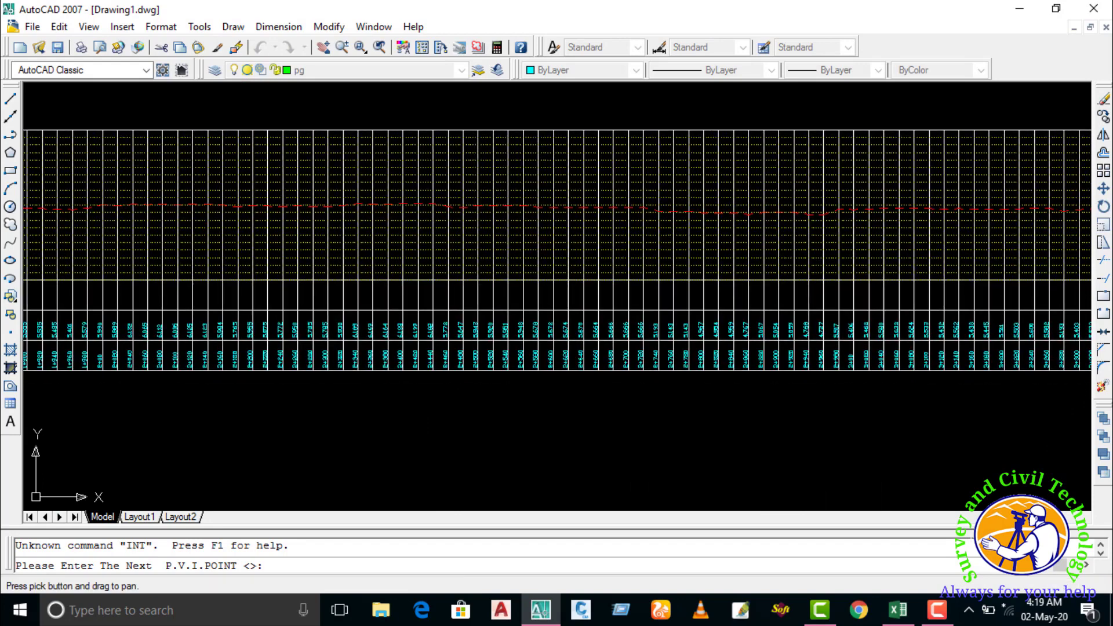
{"action": "left_click", "coordinate": [824, 190]}
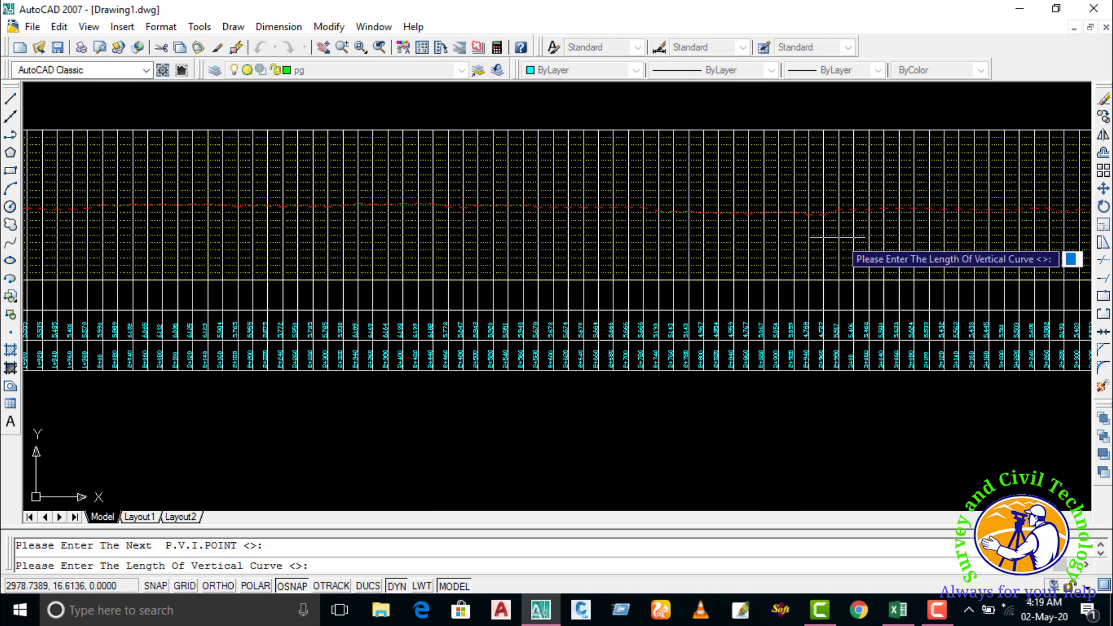
{"action": "type", "text": "30"}
{"action": "key", "text": "Return"}
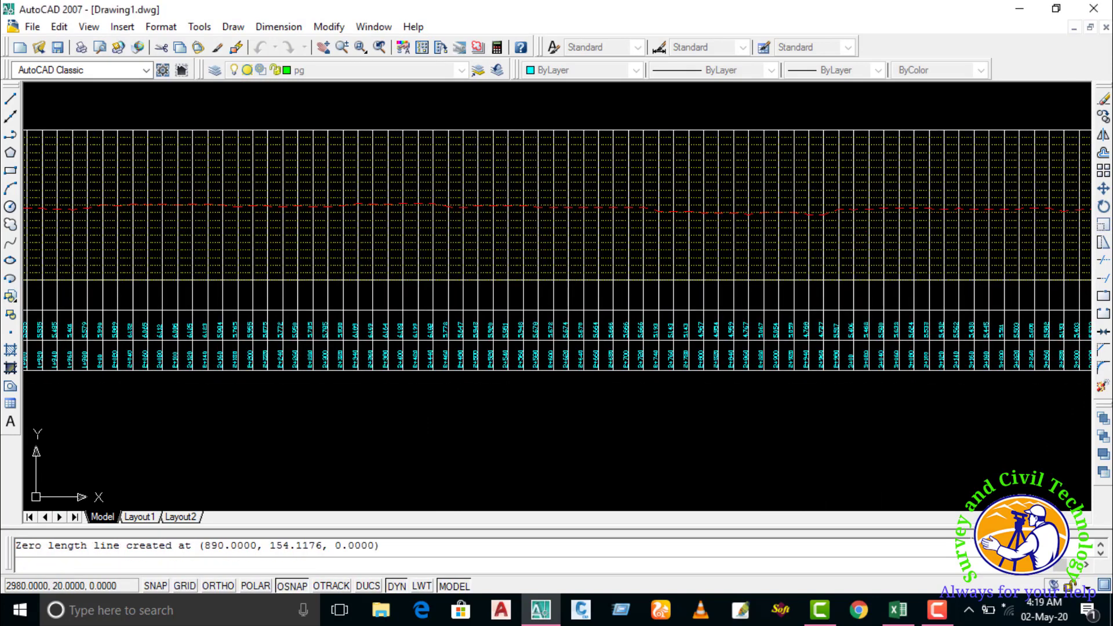
{"action": "scroll", "coordinate": [621, 243], "scroll_direction": "down", "scroll_amount": 3}
{"action": "scroll", "coordinate": [336, 242], "scroll_direction": "up", "scroll_amount": 5}
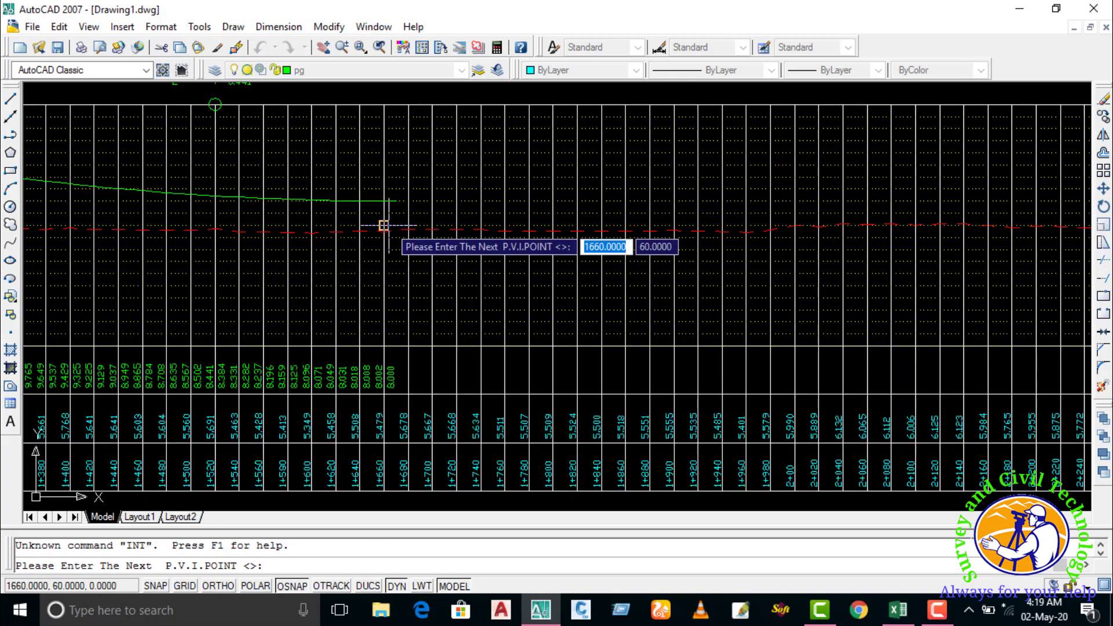
- Place the last P.V.I. point on the end station line, 3+880, at elevation 7, with a vertical curve length of 100 for the 2+960 P.V.I
{"action": "middle_click_drag", "start_coordinate": [410, 349], "coordinate": [379, 255]}
{"action": "scroll", "coordinate": [351, 285], "scroll_direction": "up", "scroll_amount": 3}
{"action": "scroll", "coordinate": [338, 294], "scroll_direction": "down", "scroll_amount": 8}
{"action": "scroll", "coordinate": [364, 288], "scroll_direction": "down", "scroll_amount": 2}
{"action": "middle_click_drag", "start_coordinate": [719, 263], "coordinate": [699, 263]}
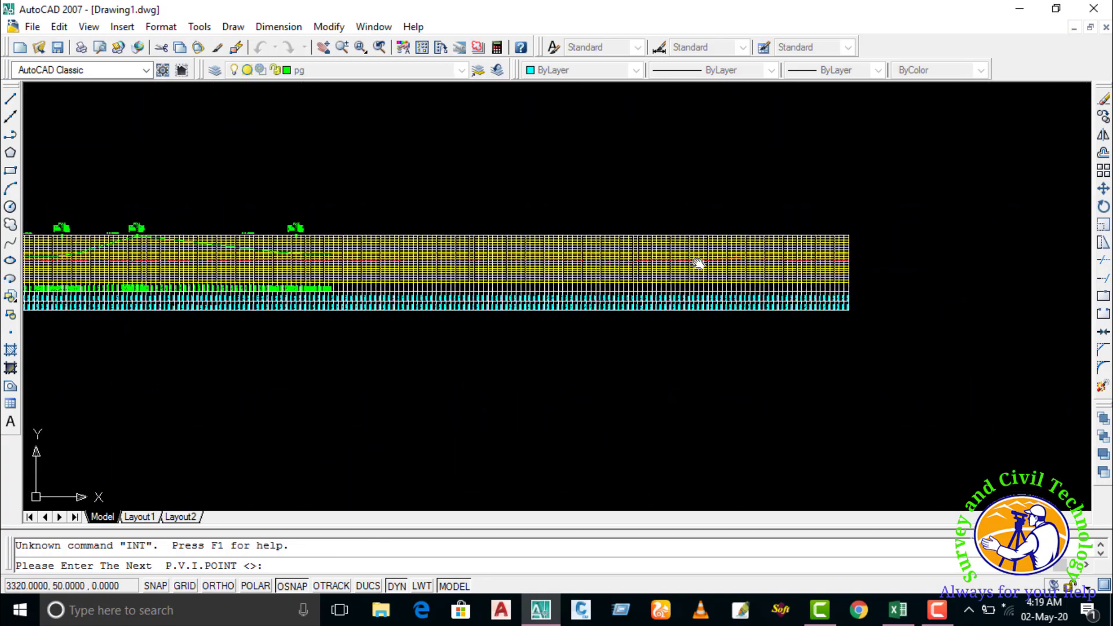
{"action": "scroll", "coordinate": [699, 263], "scroll_direction": "up", "scroll_amount": 3}
{"action": "scroll", "coordinate": [873, 273], "scroll_direction": "up", "scroll_amount": 5}
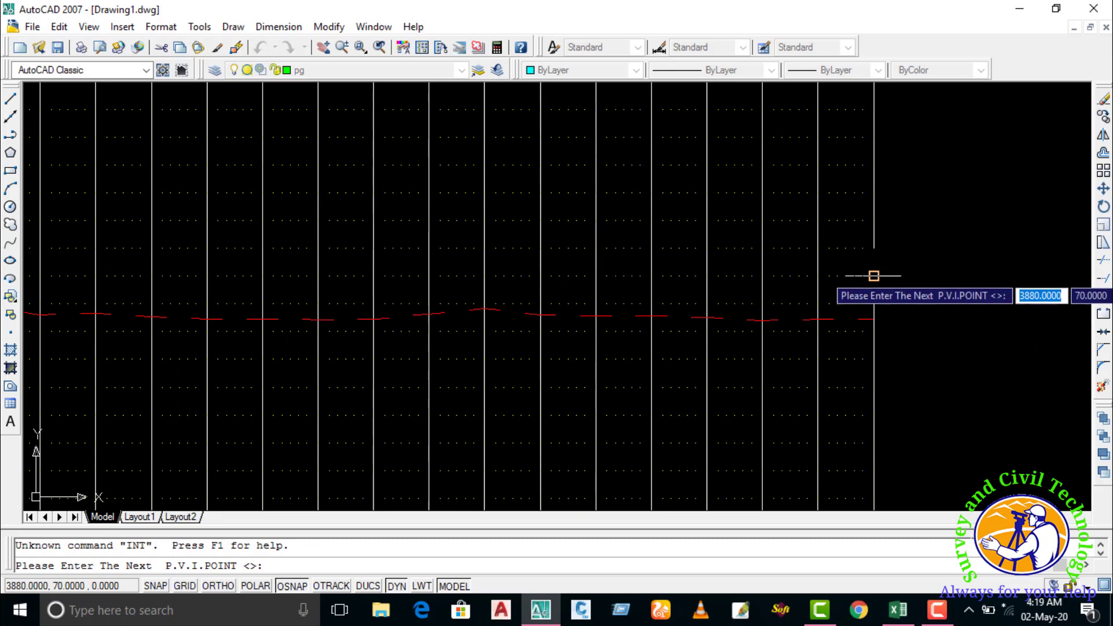
{"action": "left_click", "coordinate": [874, 275]}
{"action": "type", "text": "100"}
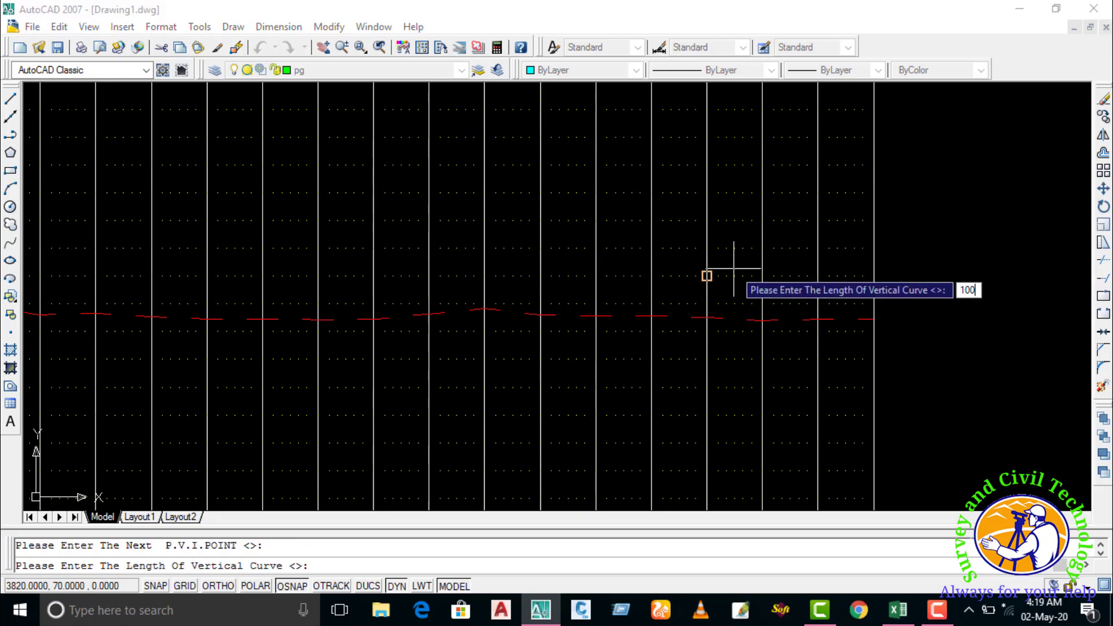
{"action": "key", "text": "Return"}
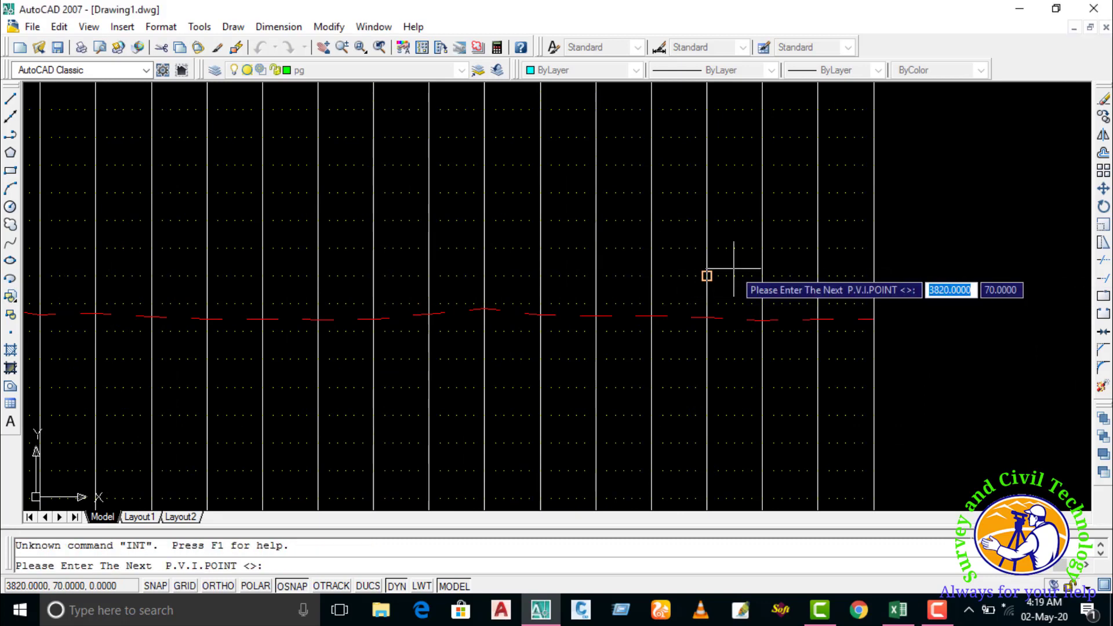
- End the P.V.I. point entry so the design grade line finishes at the profile's last station
{"action": "scroll", "coordinate": [765, 249], "scroll_direction": "down", "scroll_amount": 3}
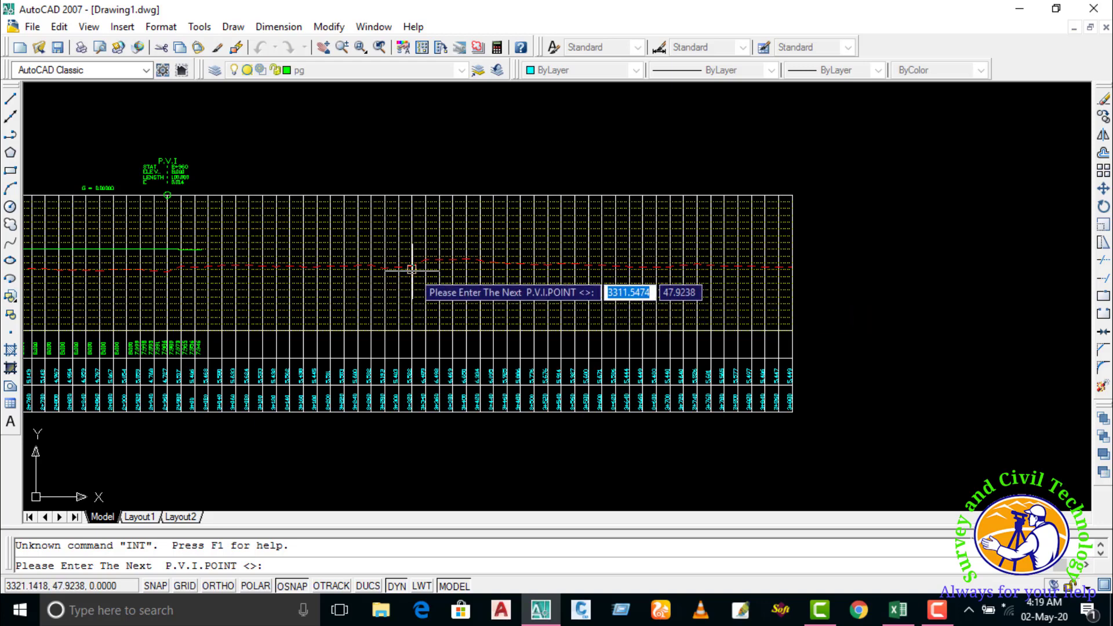
{"action": "scroll", "coordinate": [231, 265], "scroll_direction": "down", "scroll_amount": 2}
{"action": "scroll", "coordinate": [241, 265], "scroll_direction": "up", "scroll_amount": 4}
{"action": "scroll", "coordinate": [382, 269], "scroll_direction": "down", "scroll_amount": 2}
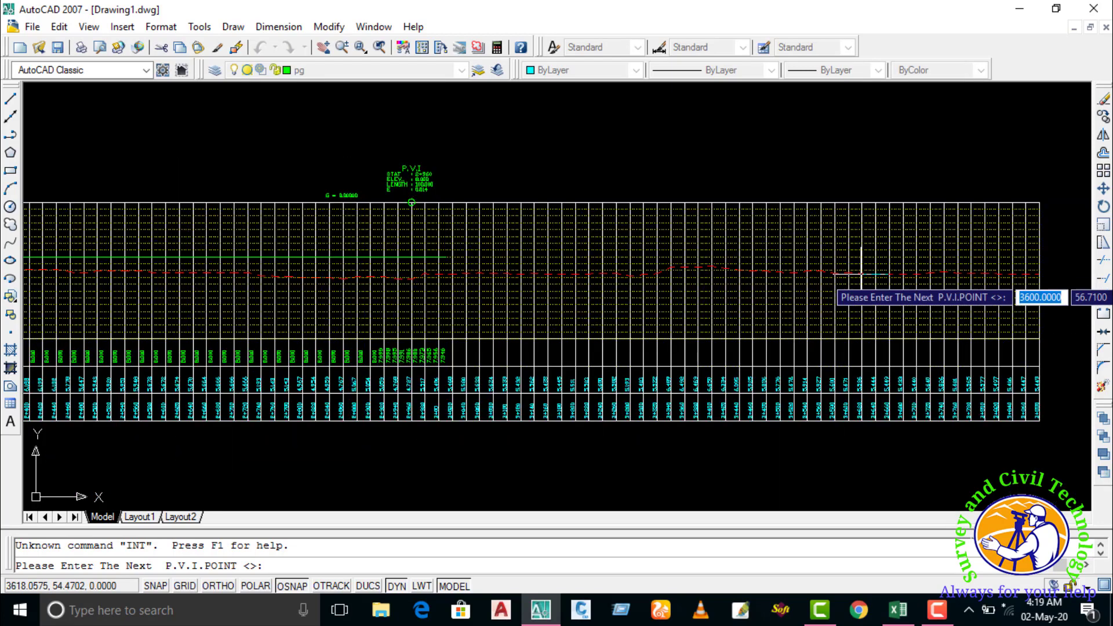
{"action": "left_click", "coordinate": [740, 305]}
{"action": "key", "text": "Return"}
- Examine the design line and gradient labels from the 2+960 P.V.I. to the profile's end, and back toward 0+840
{"action": "scroll", "coordinate": [1006, 239], "scroll_direction": "up", "scroll_amount": 5}
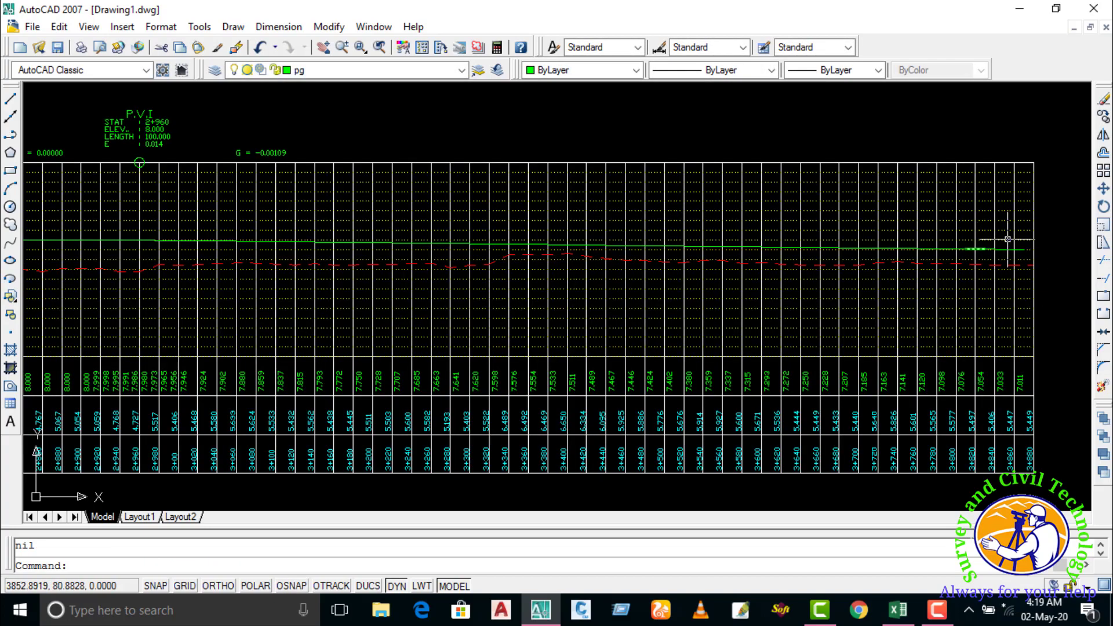
{"action": "scroll", "coordinate": [219, 273], "scroll_direction": "down", "scroll_amount": 2}
{"action": "scroll", "coordinate": [379, 214], "scroll_direction": "up", "scroll_amount": 5}
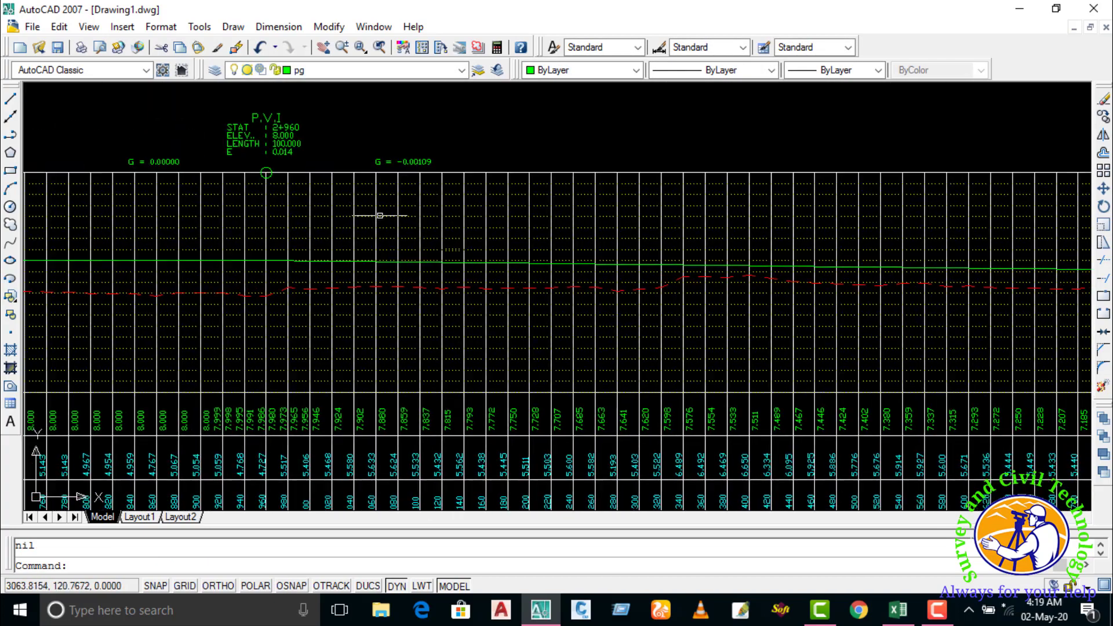
{"action": "scroll", "coordinate": [390, 195], "scroll_direction": "down", "scroll_amount": 8}
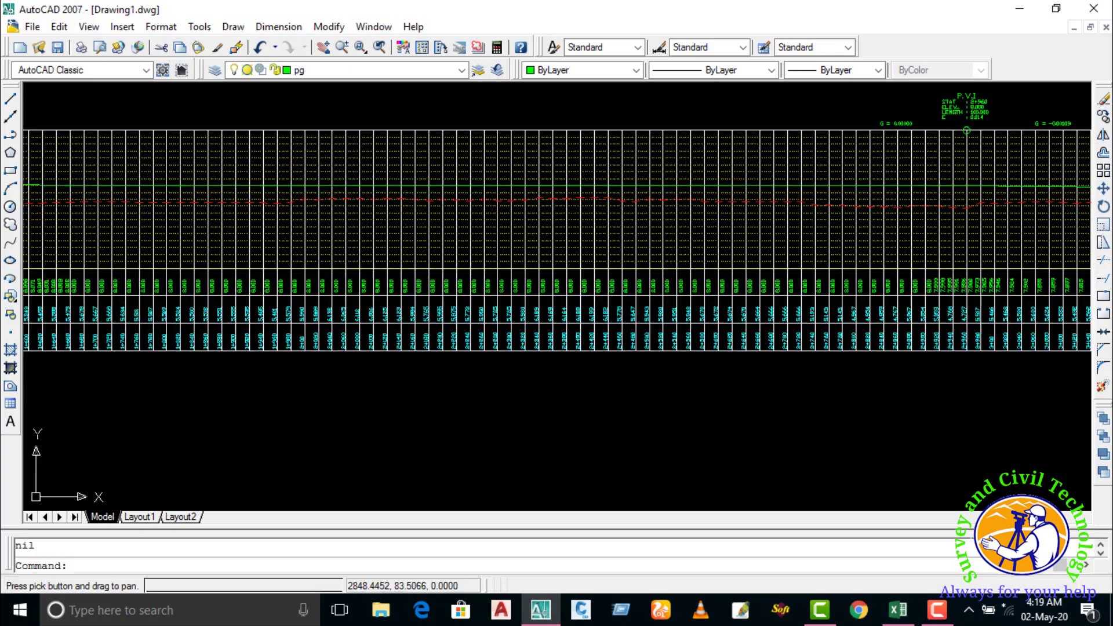
{"action": "scroll", "coordinate": [491, 204], "scroll_direction": "up", "scroll_amount": 2}
{"action": "scroll", "coordinate": [599, 199], "scroll_direction": "down", "scroll_amount": 1}
{"action": "scroll", "coordinate": [323, 174], "scroll_direction": "up", "scroll_amount": 3}
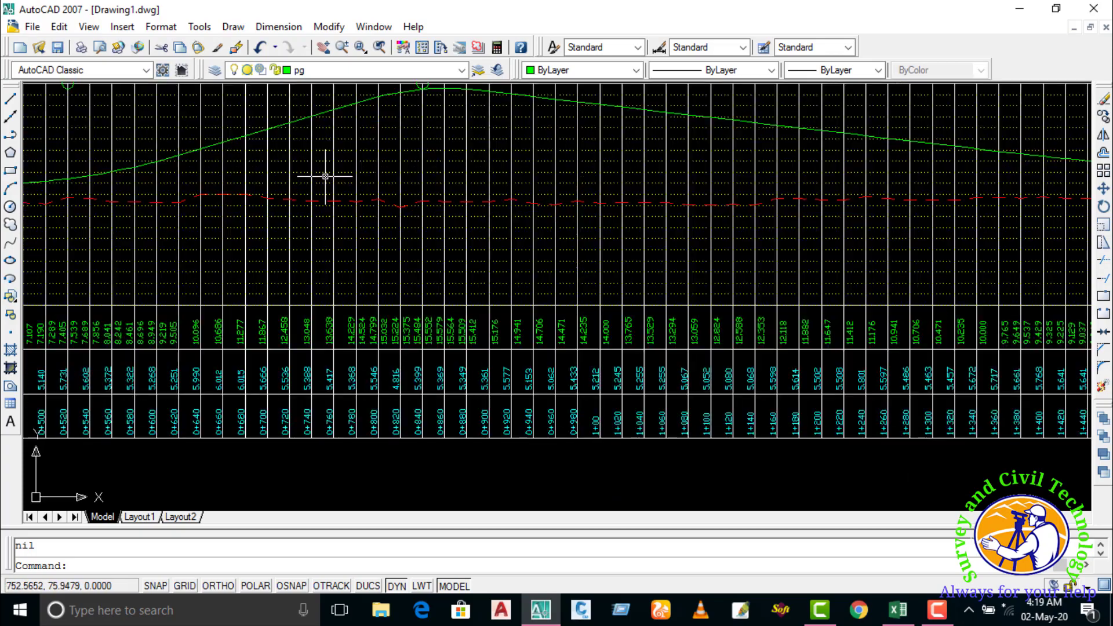
- Examine the design line's vertical curves and Grade Elev. values between the P.V.I. points at 0+300 and 1+520
{"action": "scroll", "coordinate": [324, 171], "scroll_direction": "down", "scroll_amount": 4}
{"action": "scroll", "coordinate": [316, 174], "scroll_direction": "up", "scroll_amount": 1}
{"action": "scroll", "coordinate": [298, 181], "scroll_direction": "up", "scroll_amount": 3}
{"action": "scroll", "coordinate": [348, 174], "scroll_direction": "down", "scroll_amount": 2}
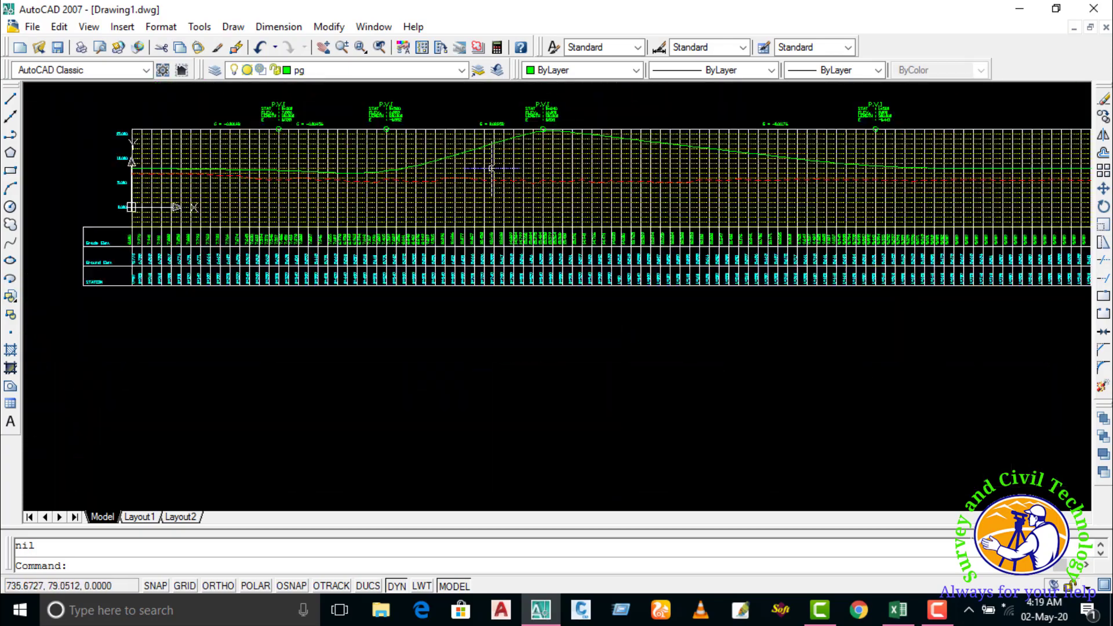
{"action": "scroll", "coordinate": [510, 161], "scroll_direction": "up", "scroll_amount": 2}
{"action": "scroll", "coordinate": [450, 176], "scroll_direction": "down", "scroll_amount": 1}
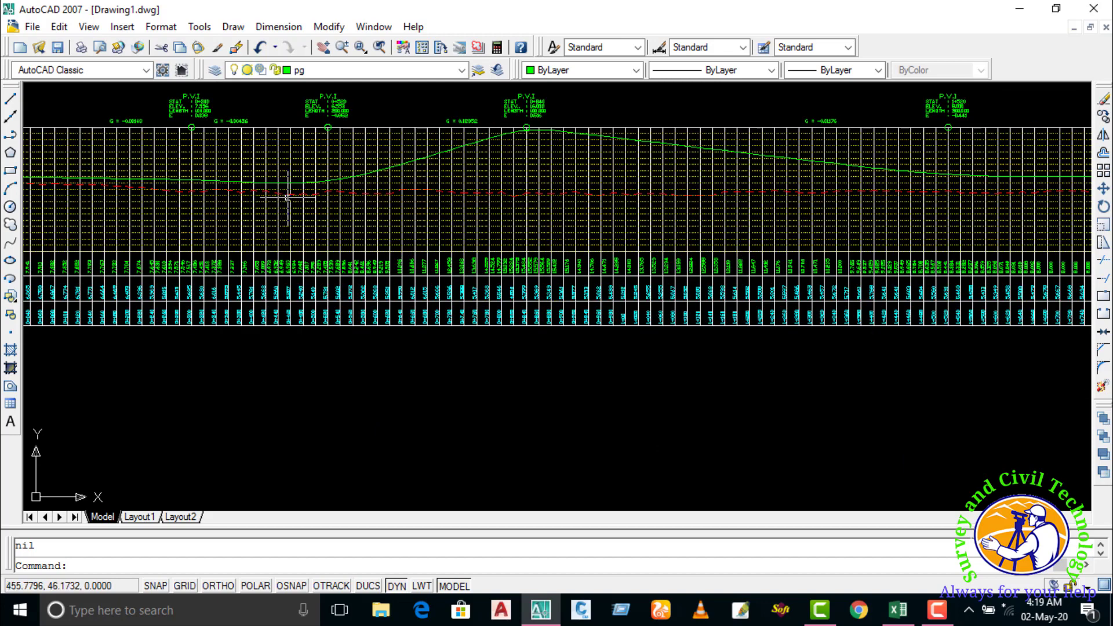
{"action": "scroll", "coordinate": [493, 148], "scroll_direction": "up", "scroll_amount": 3}
{"action": "scroll", "coordinate": [591, 199], "scroll_direction": "up", "scroll_amount": 1}
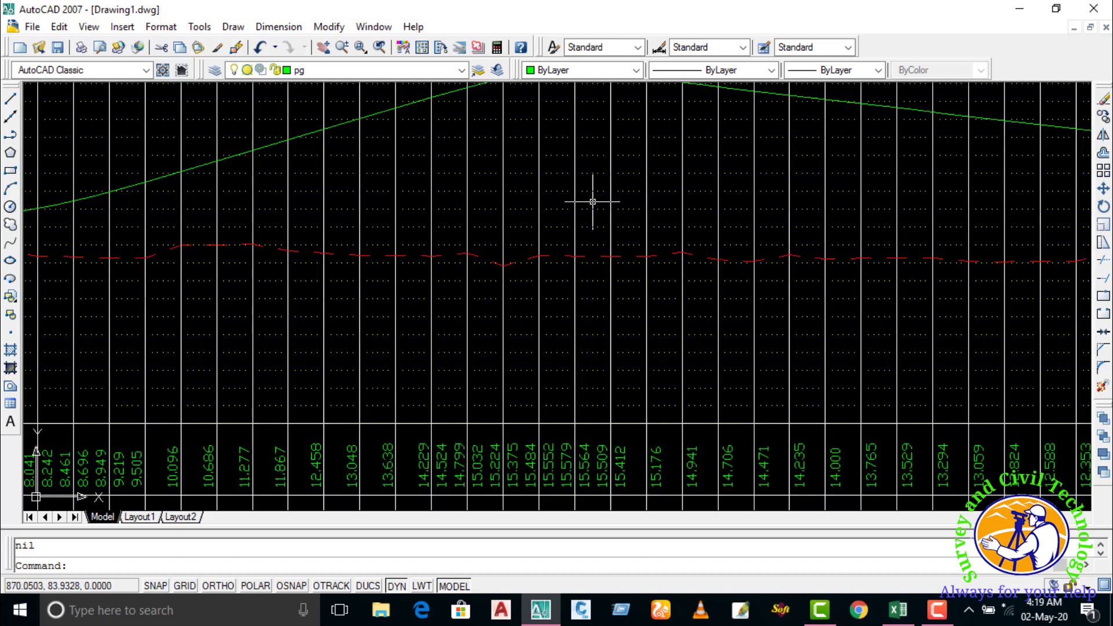
{"action": "scroll", "coordinate": [579, 260], "scroll_direction": "down", "scroll_amount": 3}
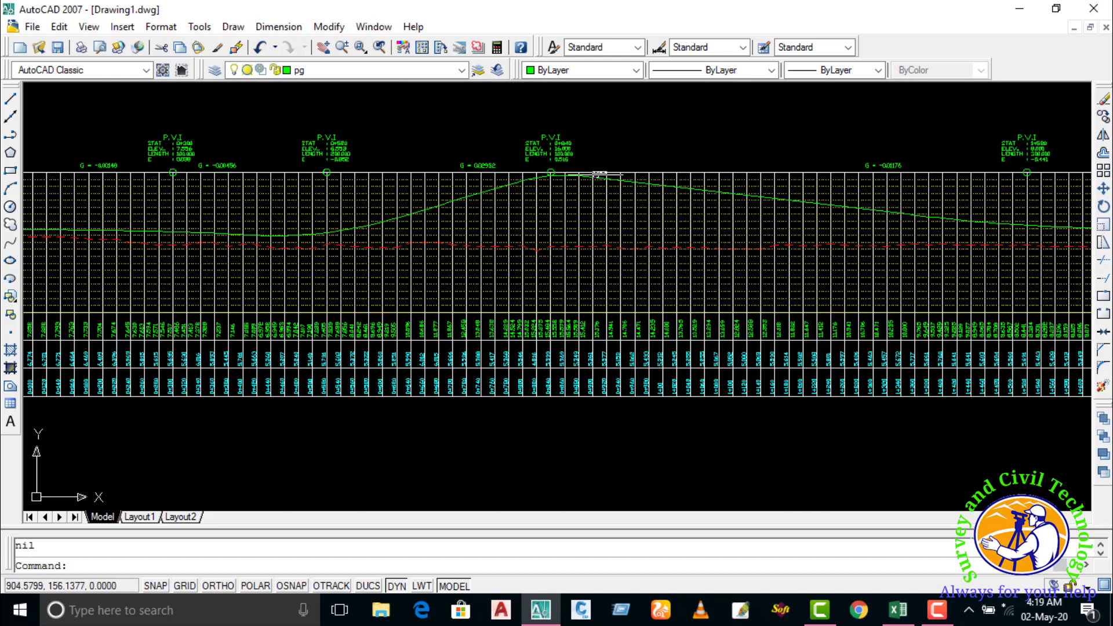
{"action": "scroll", "coordinate": [599, 174], "scroll_direction": "down", "scroll_amount": 5}
{"action": "scroll", "coordinate": [597, 189], "scroll_direction": "down", "scroll_amount": 1}
{"action": "scroll", "coordinate": [284, 223], "scroll_direction": "up", "scroll_amount": 5}
{"action": "scroll", "coordinate": [403, 203], "scroll_direction": "down", "scroll_amount": 1}
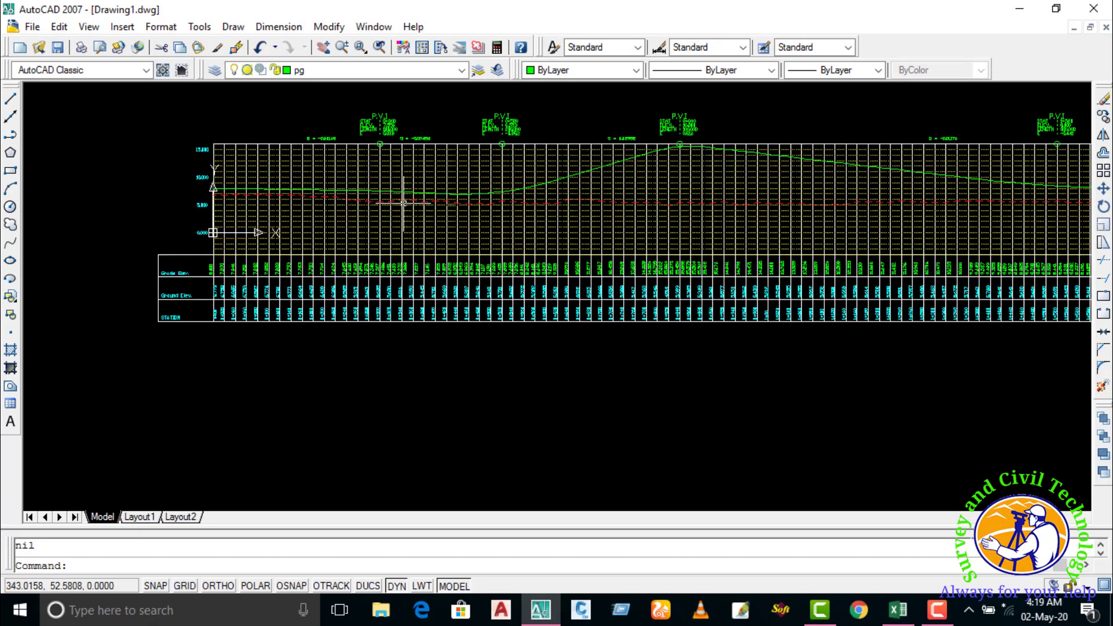
{"action": "scroll", "coordinate": [396, 195], "scroll_direction": "up", "scroll_amount": 8}
{"action": "scroll", "coordinate": [394, 195], "scroll_direction": "down", "scroll_amount": 7}
{"action": "middle_click_drag", "start_coordinate": [624, 167], "coordinate": [299, 167]}
{"action": "middle_click_drag", "start_coordinate": [817, 185], "coordinate": [740, 187]}
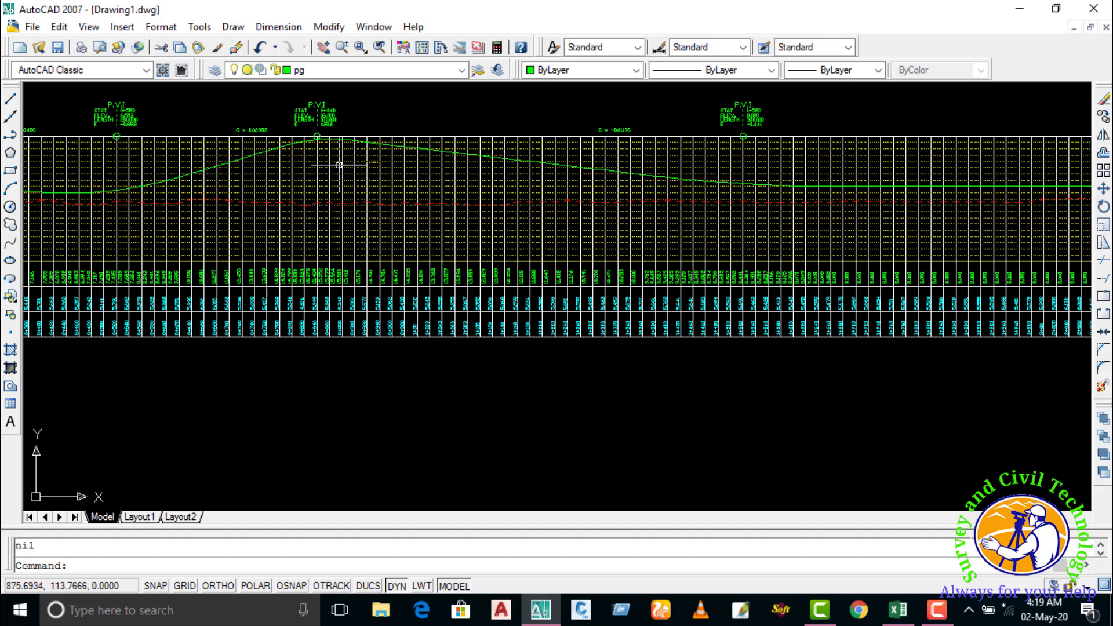
{"action": "middle_click_drag", "start_coordinate": [234, 180], "coordinate": [382, 181]}
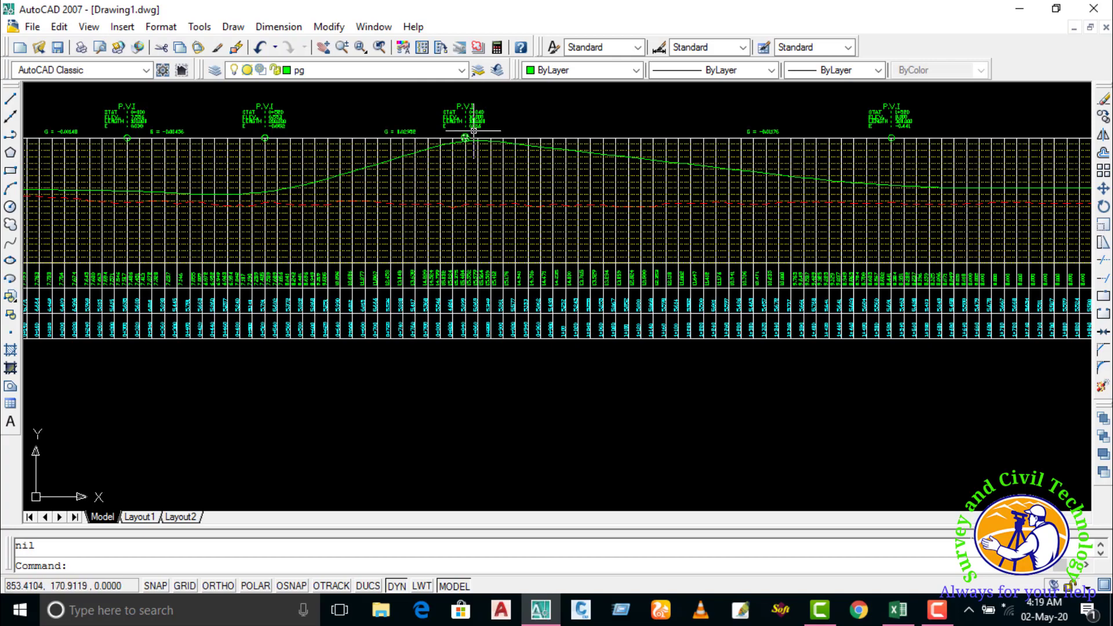
- Follow the design line against the ground line from the 0+840 crest to the end of the profile
{"action": "scroll", "coordinate": [499, 174], "scroll_direction": "down", "scroll_amount": 2}
{"action": "middle_click_drag", "start_coordinate": [607, 181], "coordinate": [500, 180]}
{"action": "scroll", "coordinate": [717, 197], "scroll_direction": "down", "scroll_amount": 4}
{"action": "middle_click_drag", "start_coordinate": [777, 175], "coordinate": [668, 182]}
{"action": "scroll", "coordinate": [810, 183], "scroll_direction": "up", "scroll_amount": 4}
{"action": "middle_click_drag", "start_coordinate": [945, 209], "coordinate": [674, 209]}
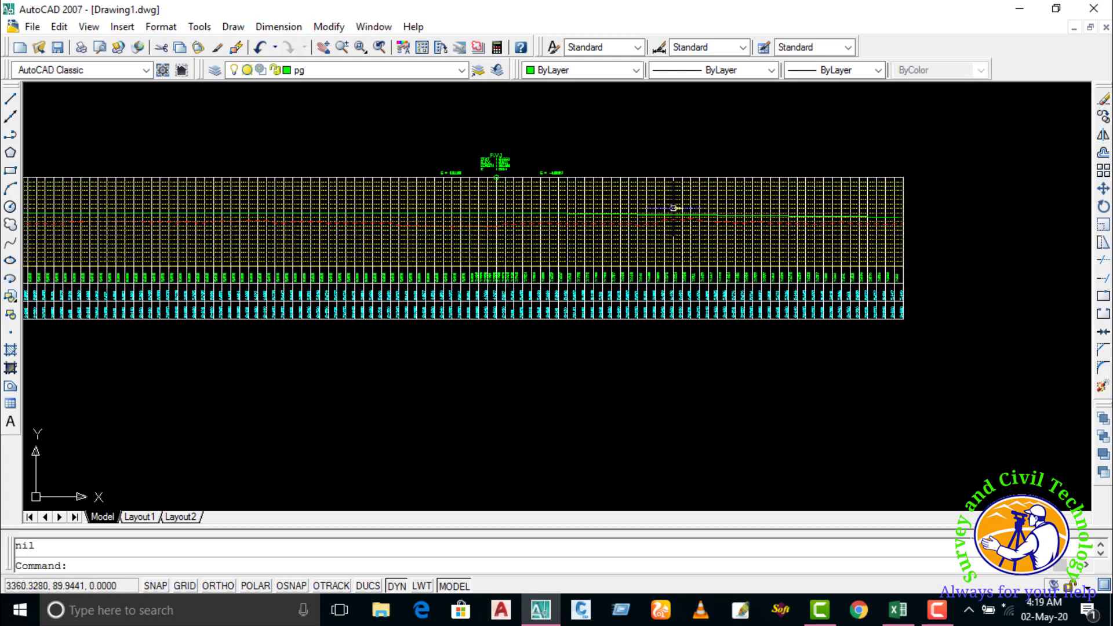
{"action": "scroll", "coordinate": [765, 220], "scroll_direction": "up", "scroll_amount": 6}
{"action": "scroll", "coordinate": [933, 222], "scroll_direction": "up", "scroll_amount": 2}
{"action": "middle_click_drag", "start_coordinate": [930, 223], "coordinate": [620, 221]}
{"action": "scroll", "coordinate": [629, 219], "scroll_direction": "down", "scroll_amount": 3}
{"action": "scroll", "coordinate": [641, 219], "scroll_direction": "down", "scroll_amount": 3}
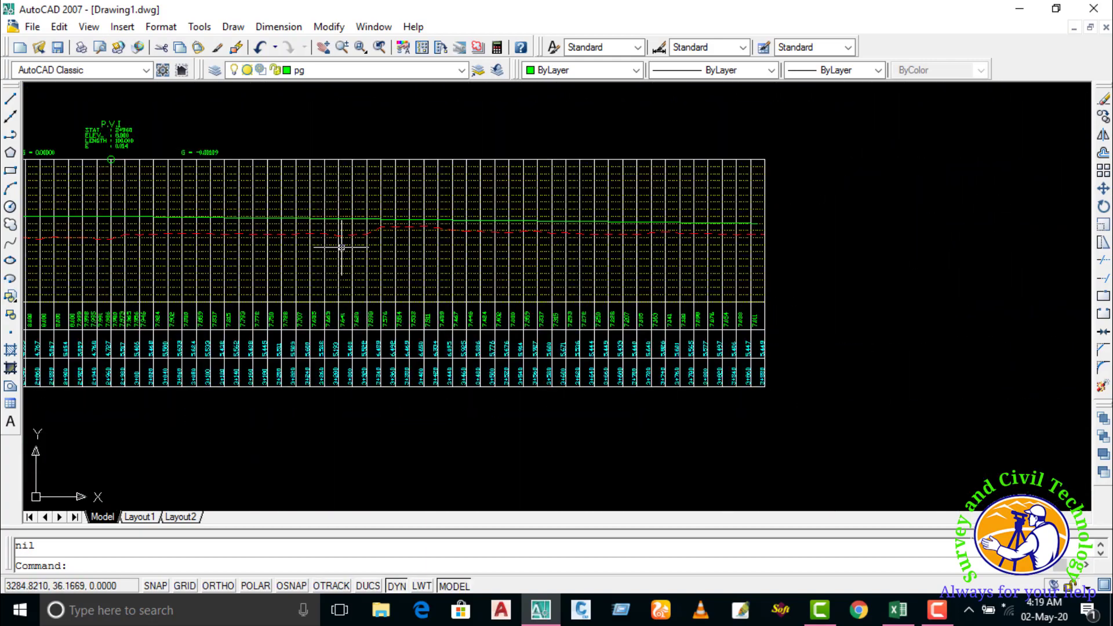
{"action": "scroll", "coordinate": [1031, 231], "scroll_direction": "down", "scroll_amount": 2}
{"action": "scroll", "coordinate": [892, 238], "scroll_direction": "down", "scroll_amount": 2}
{"action": "scroll", "coordinate": [659, 184], "scroll_direction": "up", "scroll_amount": 2}
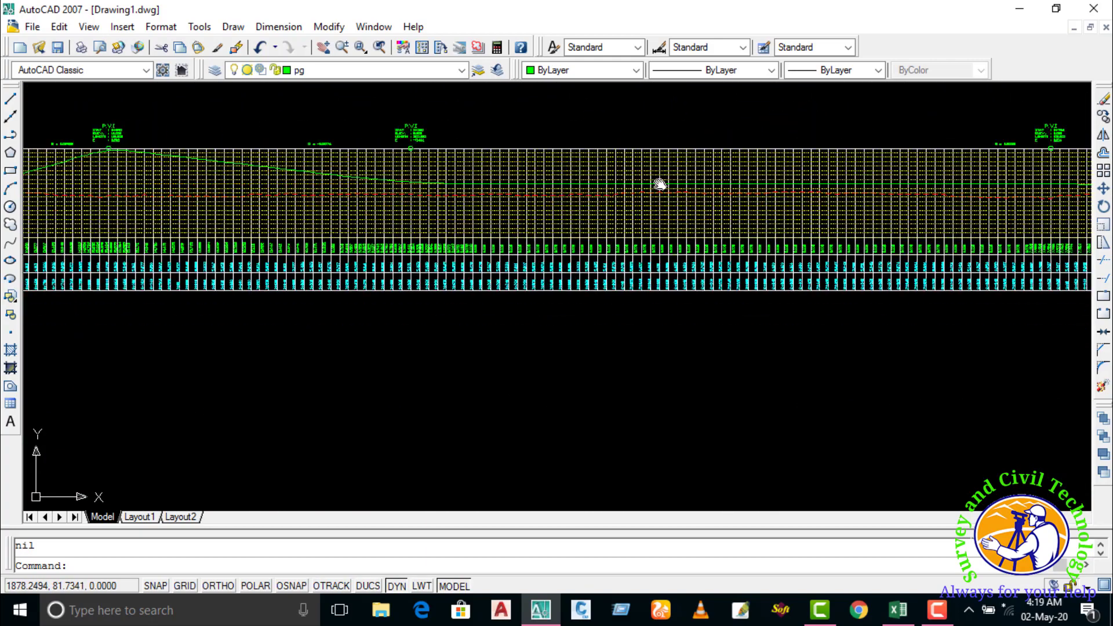
- Examine the start of the profile, its elevation scale, first gradients and Grade Elev. row
{"action": "scroll", "coordinate": [795, 231], "scroll_direction": "up", "scroll_amount": 2}
{"action": "scroll", "coordinate": [714, 244], "scroll_direction": "up", "scroll_amount": 4}
{"action": "middle_click_drag", "start_coordinate": [713, 243], "coordinate": [784, 231]}
{"action": "scroll", "coordinate": [784, 232], "scroll_direction": "down", "scroll_amount": 5}
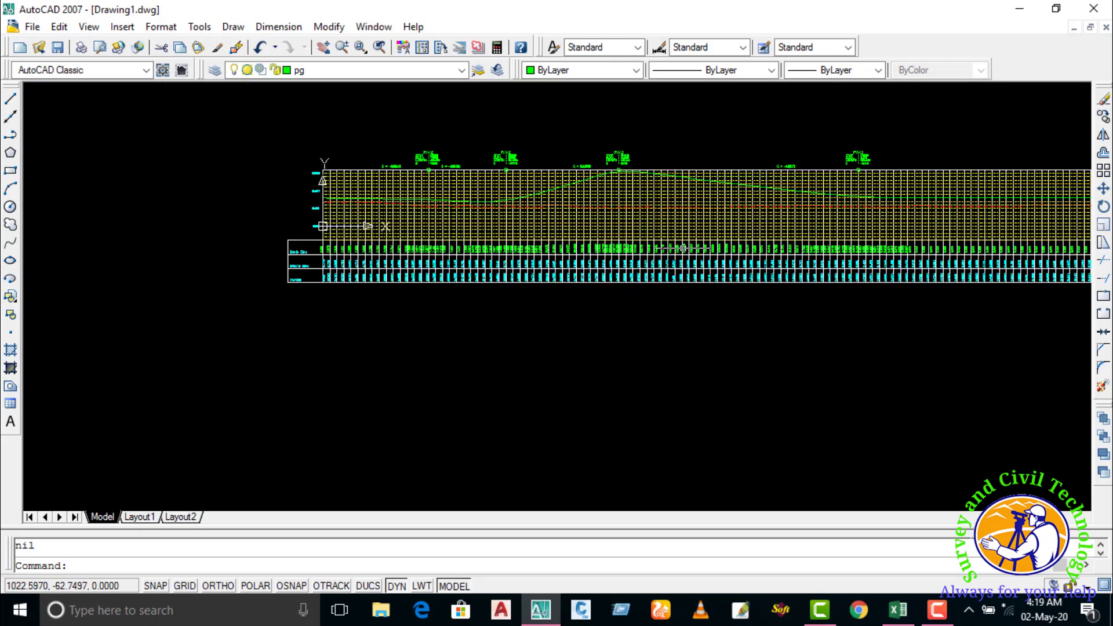
{"action": "scroll", "coordinate": [298, 174], "scroll_direction": "up", "scroll_amount": 6}
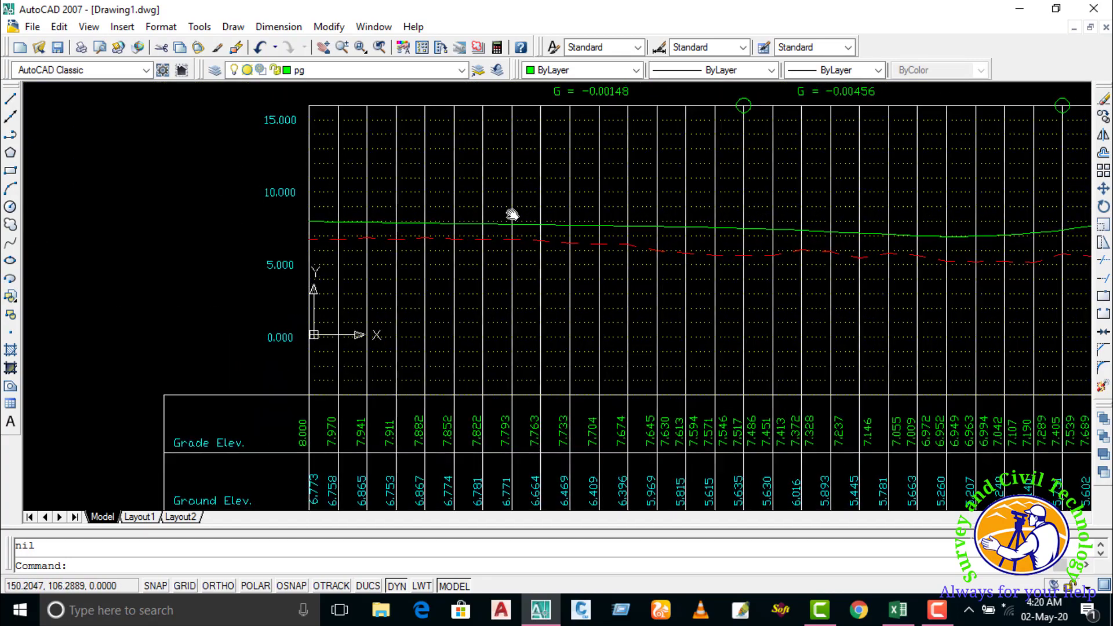
{"action": "scroll", "coordinate": [617, 207], "scroll_direction": "down", "scroll_amount": 2}
{"action": "scroll", "coordinate": [777, 186], "scroll_direction": "down", "scroll_amount": 2}
{"action": "scroll", "coordinate": [564, 175], "scroll_direction": "up", "scroll_amount": 2}
{"action": "scroll", "coordinate": [564, 175], "scroll_direction": "down", "scroll_amount": 2}
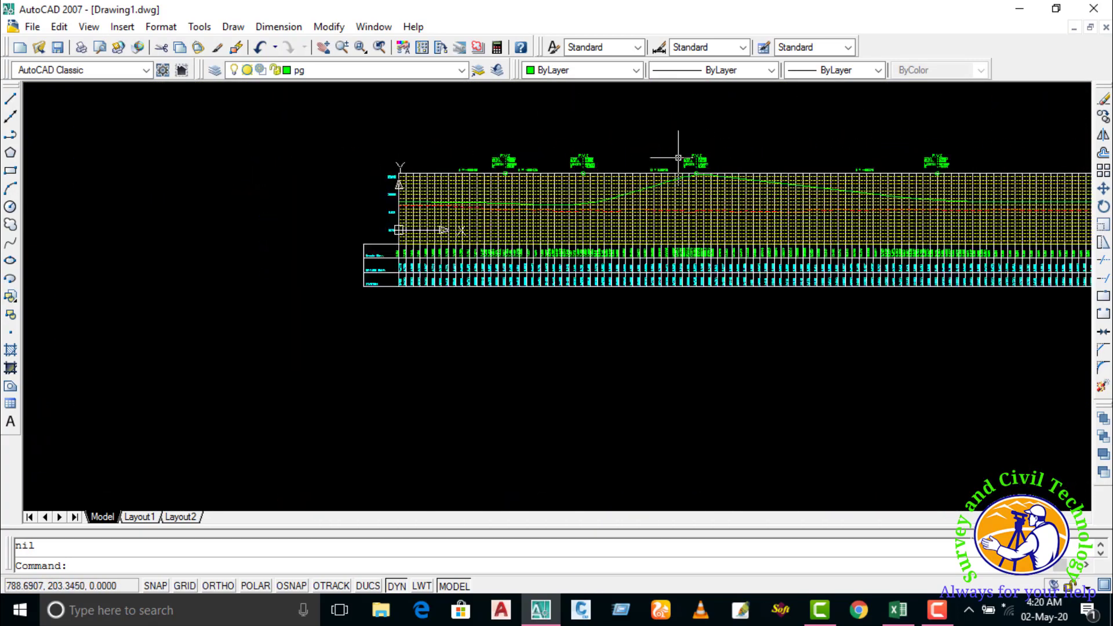
- Read the station, elevation, curve length and E labels of the P.V.I. points at 0+840, 0+300, 0+520 and 2+960, plus the gradients
{"action": "scroll", "coordinate": [582, 166], "scroll_direction": "up", "scroll_amount": 6}
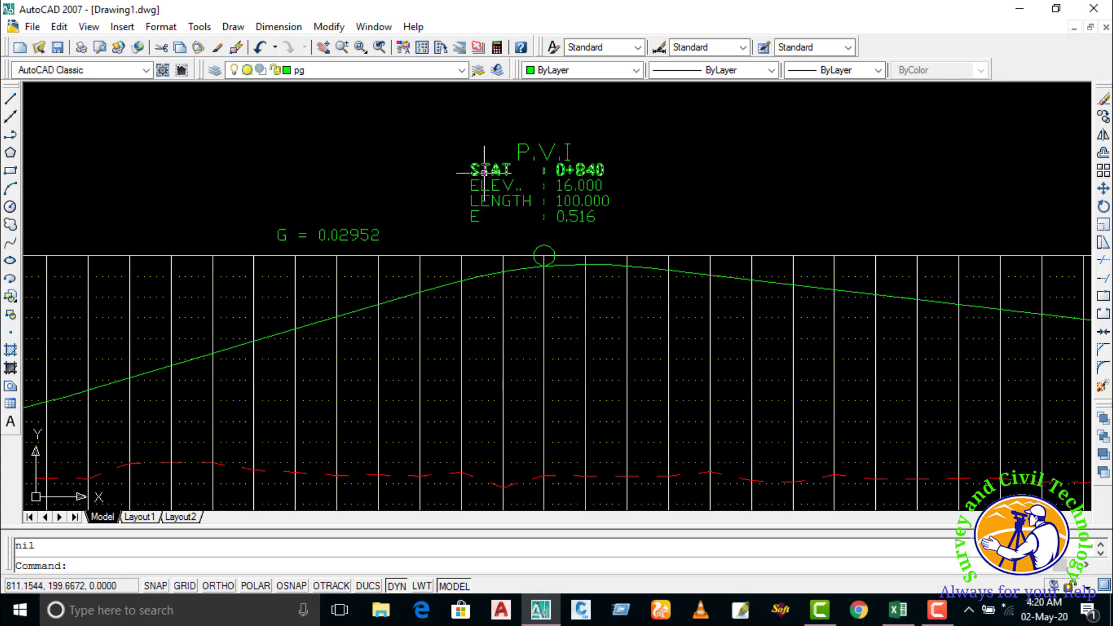
{"action": "scroll", "coordinate": [477, 175], "scroll_direction": "down", "scroll_amount": 3}
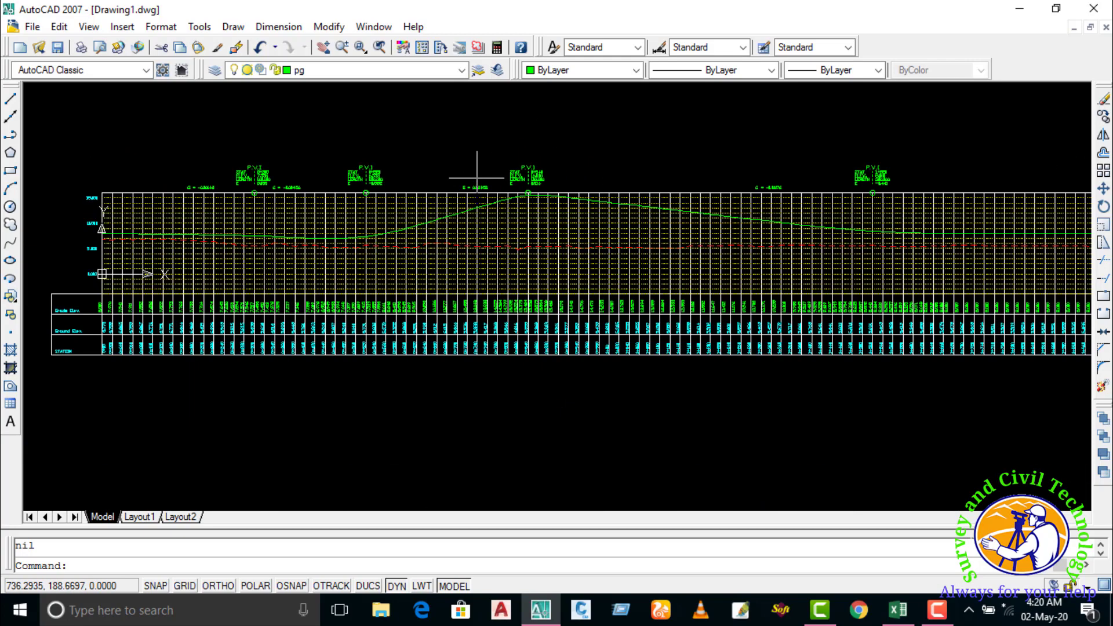
{"action": "scroll", "coordinate": [172, 176], "scroll_direction": "up", "scroll_amount": 5}
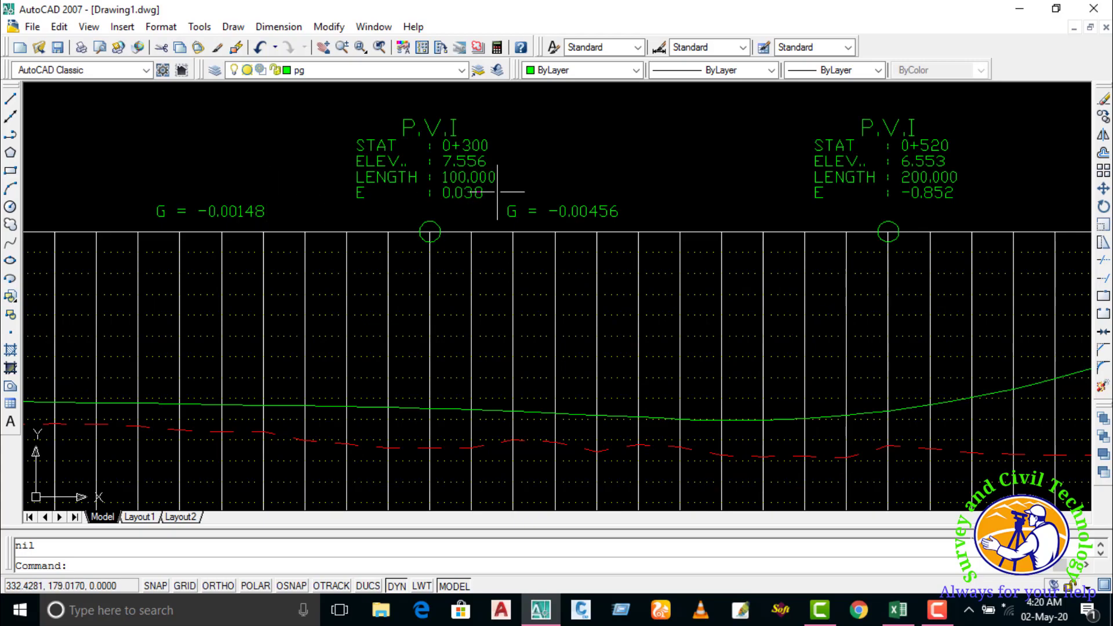
{"action": "scroll", "coordinate": [577, 189], "scroll_direction": "down", "scroll_amount": 6}
{"action": "middle_click_drag", "start_coordinate": [775, 179], "coordinate": [597, 185]}
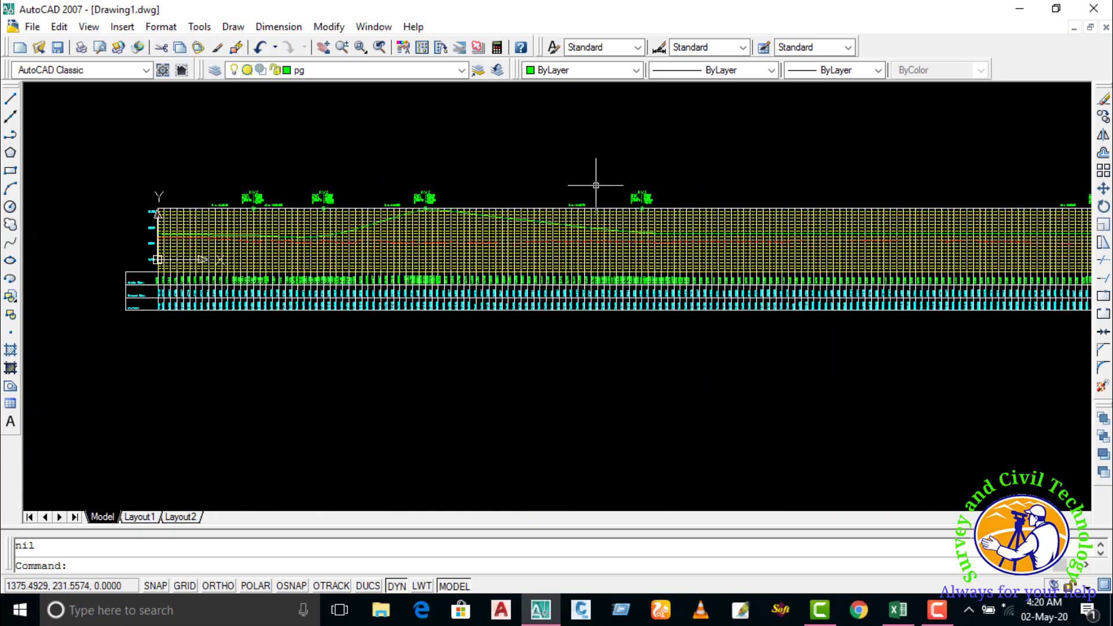
{"action": "middle_click_drag", "start_coordinate": [942, 187], "coordinate": [530, 192]}
{"action": "middle_click_drag", "start_coordinate": [773, 186], "coordinate": [686, 188]}
{"action": "scroll", "coordinate": [647, 202], "scroll_direction": "up", "scroll_amount": 8}
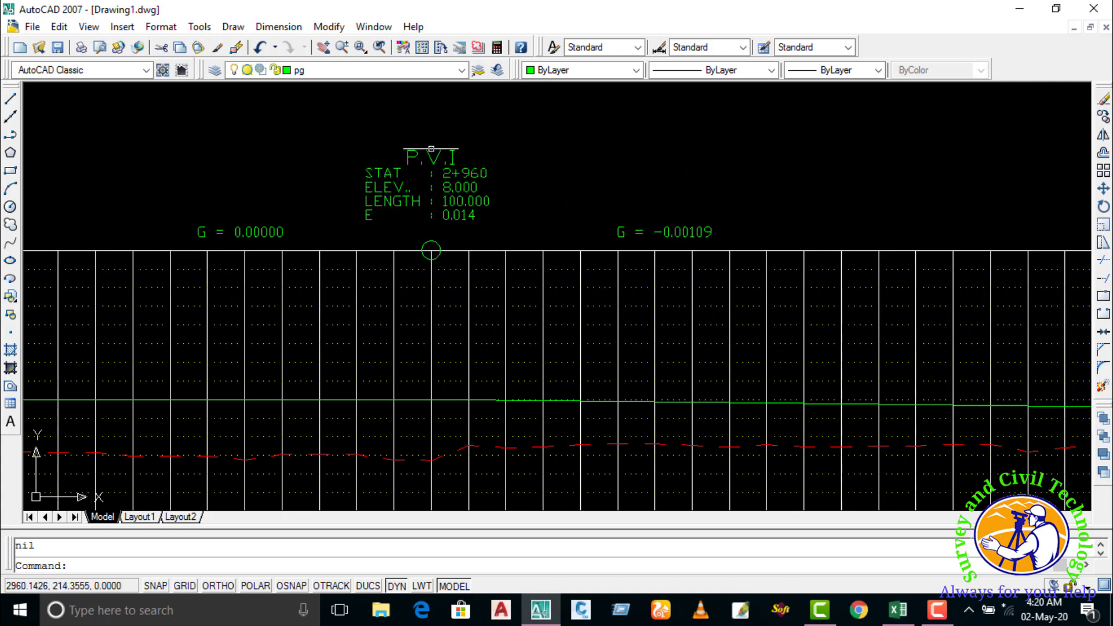
{"action": "scroll", "coordinate": [491, 151], "scroll_direction": "down", "scroll_amount": 5}
{"action": "scroll", "coordinate": [431, 179], "scroll_direction": "up", "scroll_amount": 7}
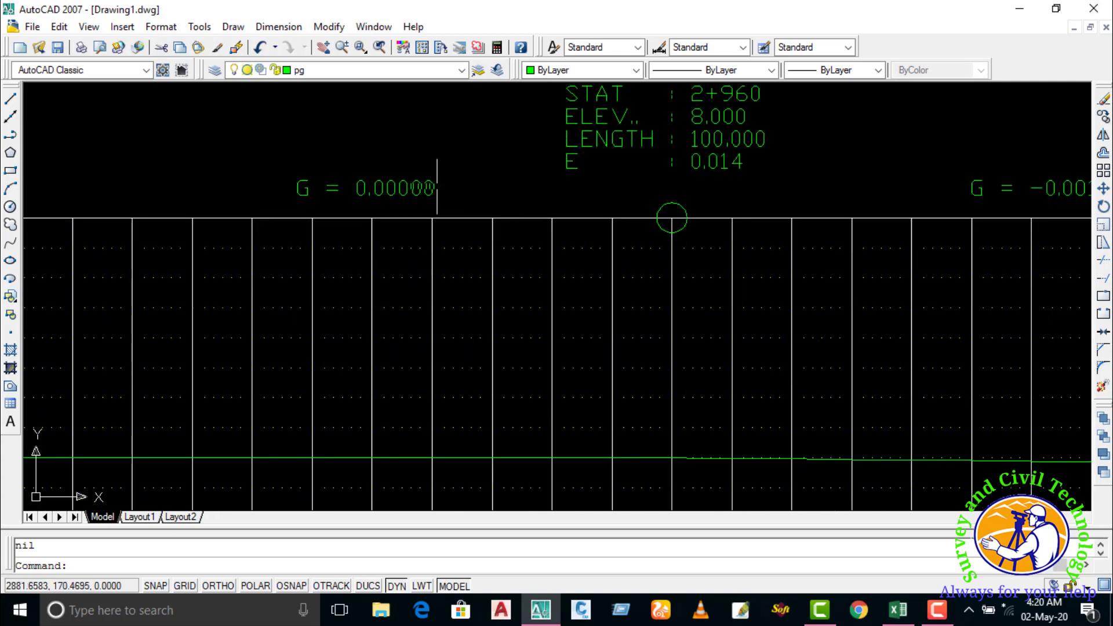
- Check the Grade Elev., Ground Elev. and STATION rows around station 2+960 and at the start of the profile table
{"action": "scroll", "coordinate": [440, 189], "scroll_direction": "down", "scroll_amount": 5}
{"action": "scroll", "coordinate": [759, 147], "scroll_direction": "down", "scroll_amount": 4}
{"action": "scroll", "coordinate": [696, 226], "scroll_direction": "up", "scroll_amount": 9}
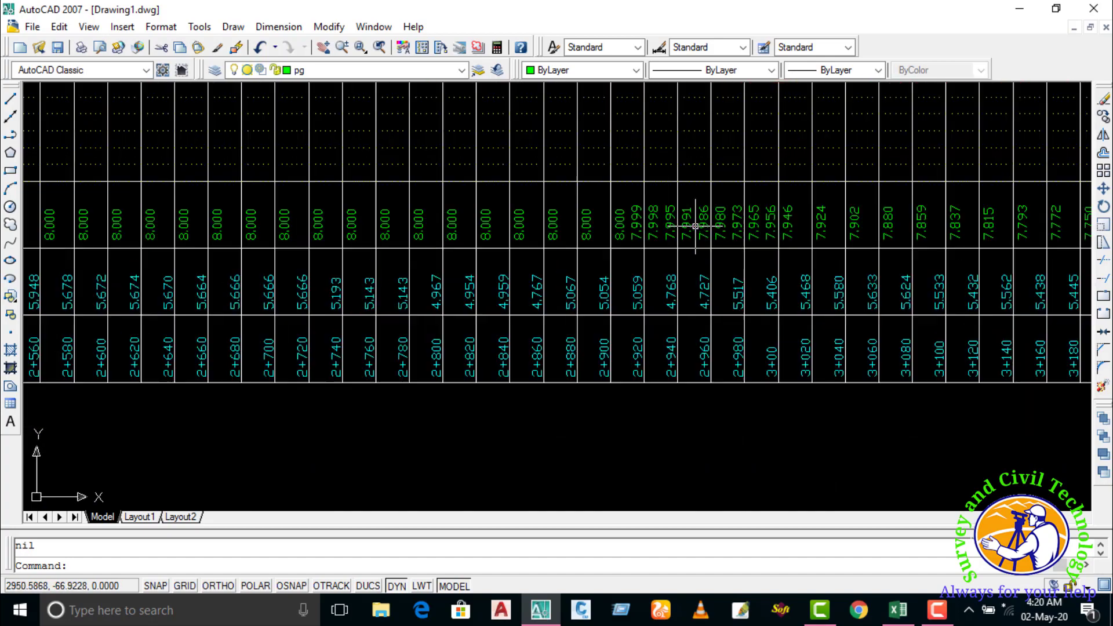
{"action": "scroll", "coordinate": [696, 226], "scroll_direction": "down", "scroll_amount": 7}
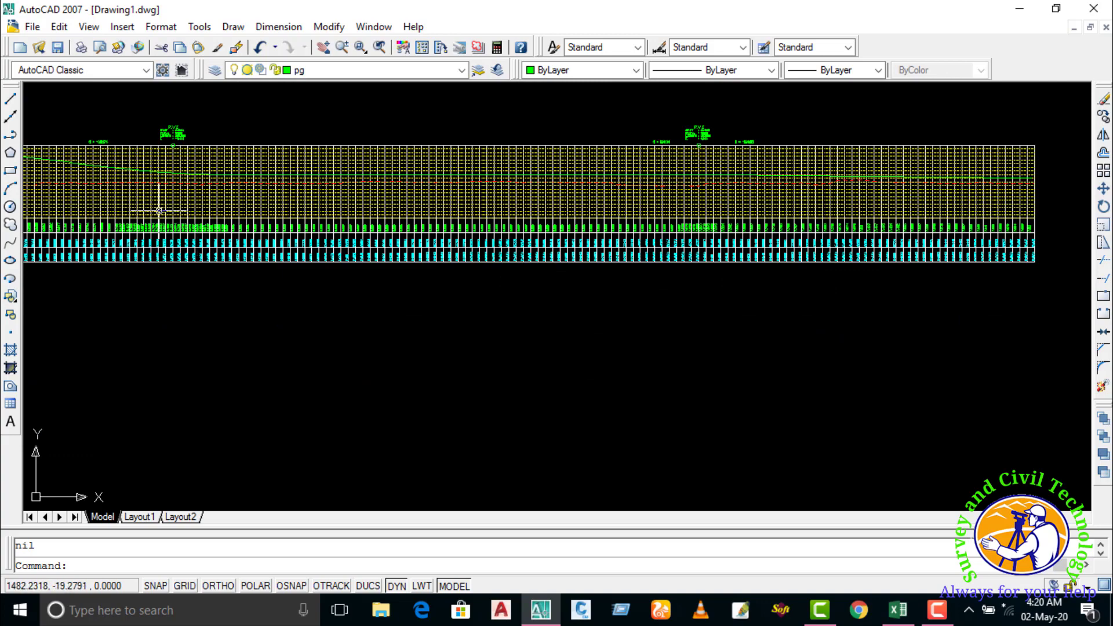
{"action": "scroll", "coordinate": [159, 210], "scroll_direction": "up", "scroll_amount": 8}
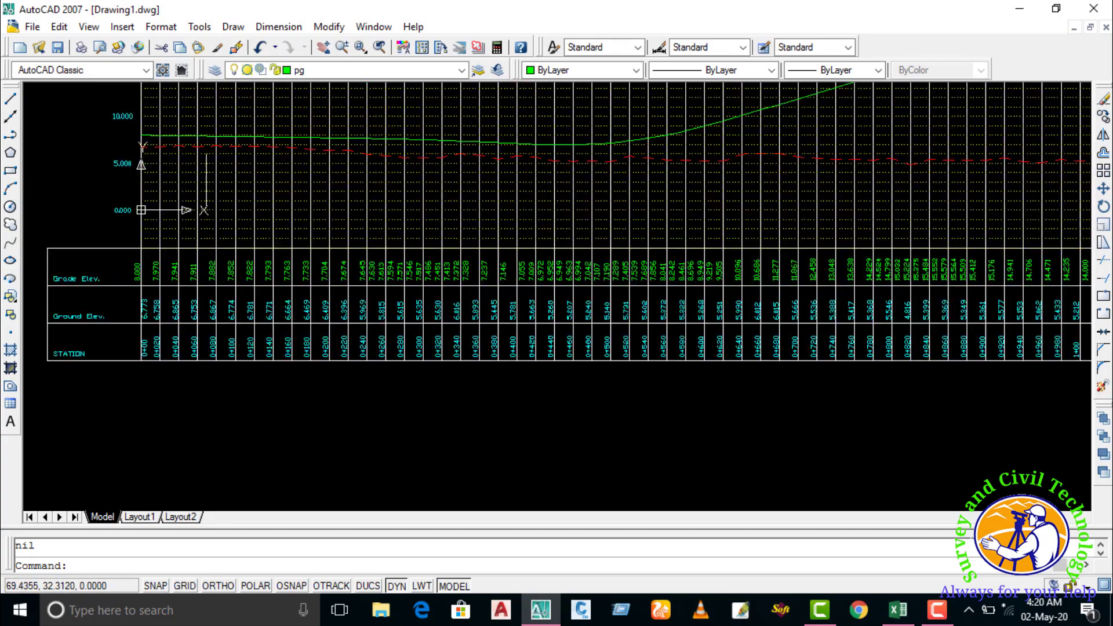
{"action": "scroll", "coordinate": [508, 171], "scroll_direction": "down", "scroll_amount": 5}
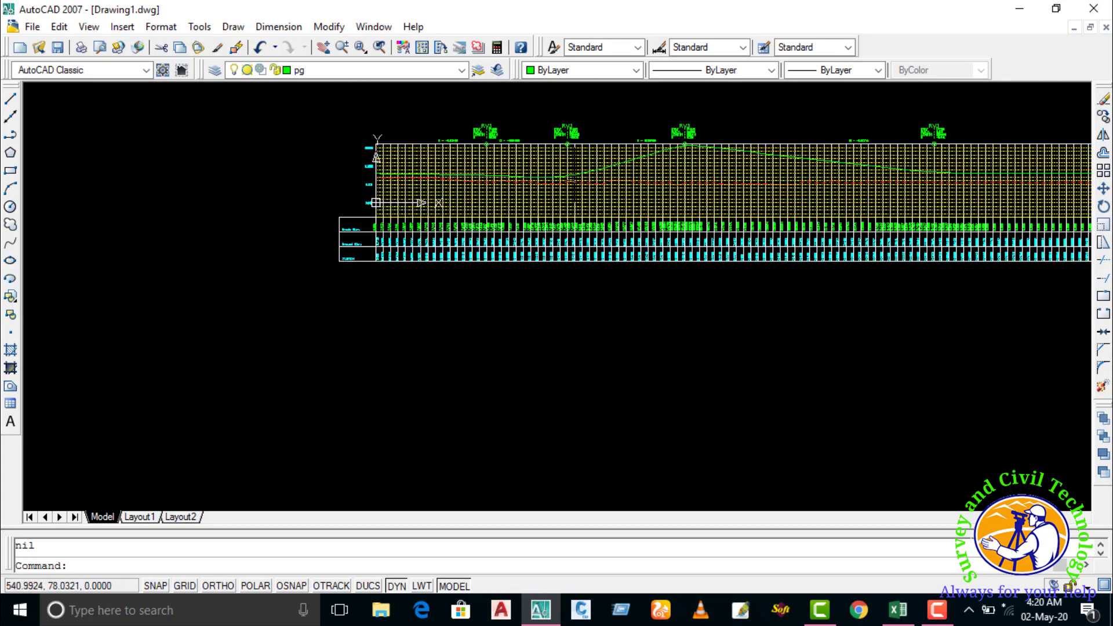